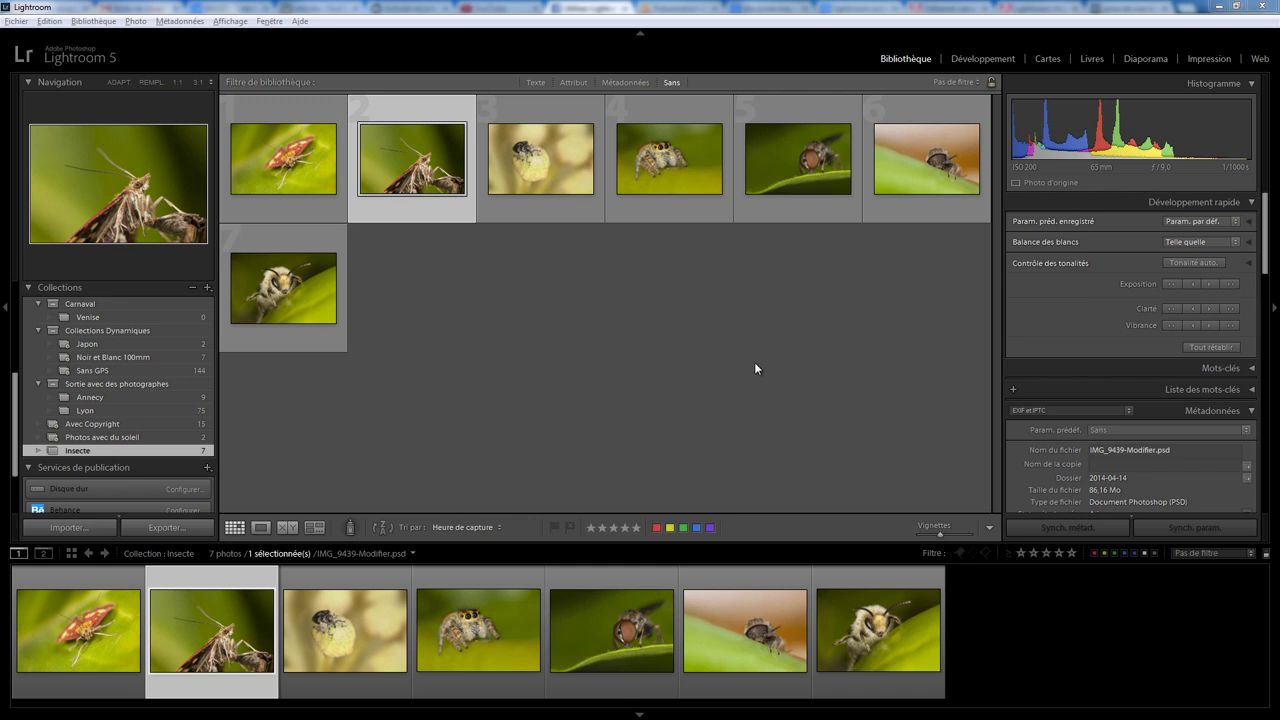
- Load the Insecte collection into Slideshow, step through the slides, and keep all 7 filmstrip photos
left_click(1148, 58)
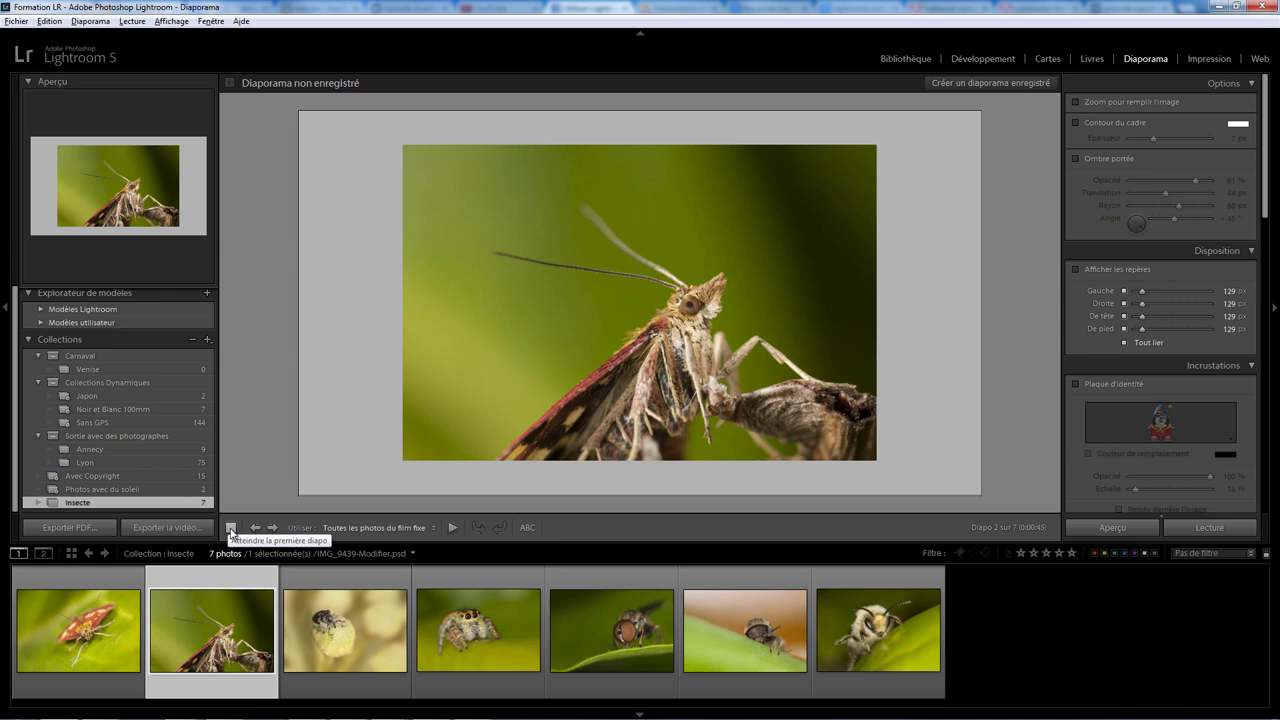
left_click(231, 529)
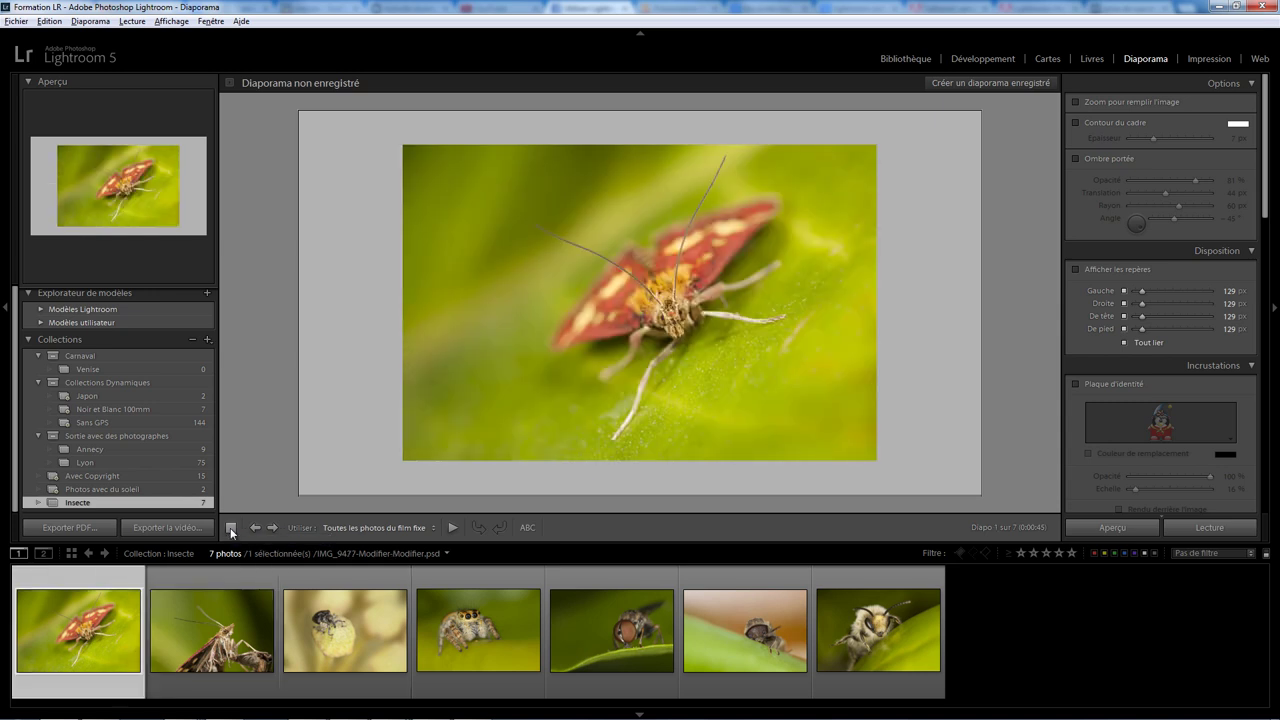
left_click(268, 527)
left_click(268, 527)
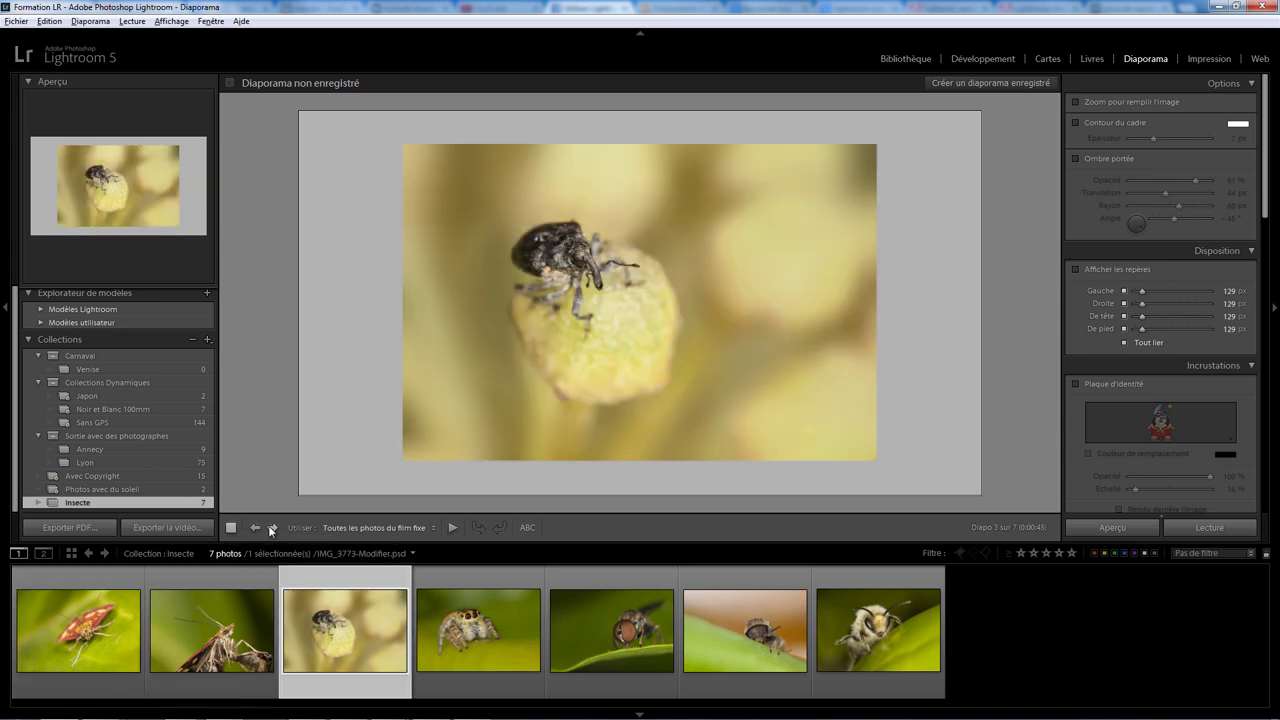
left_click(257, 527)
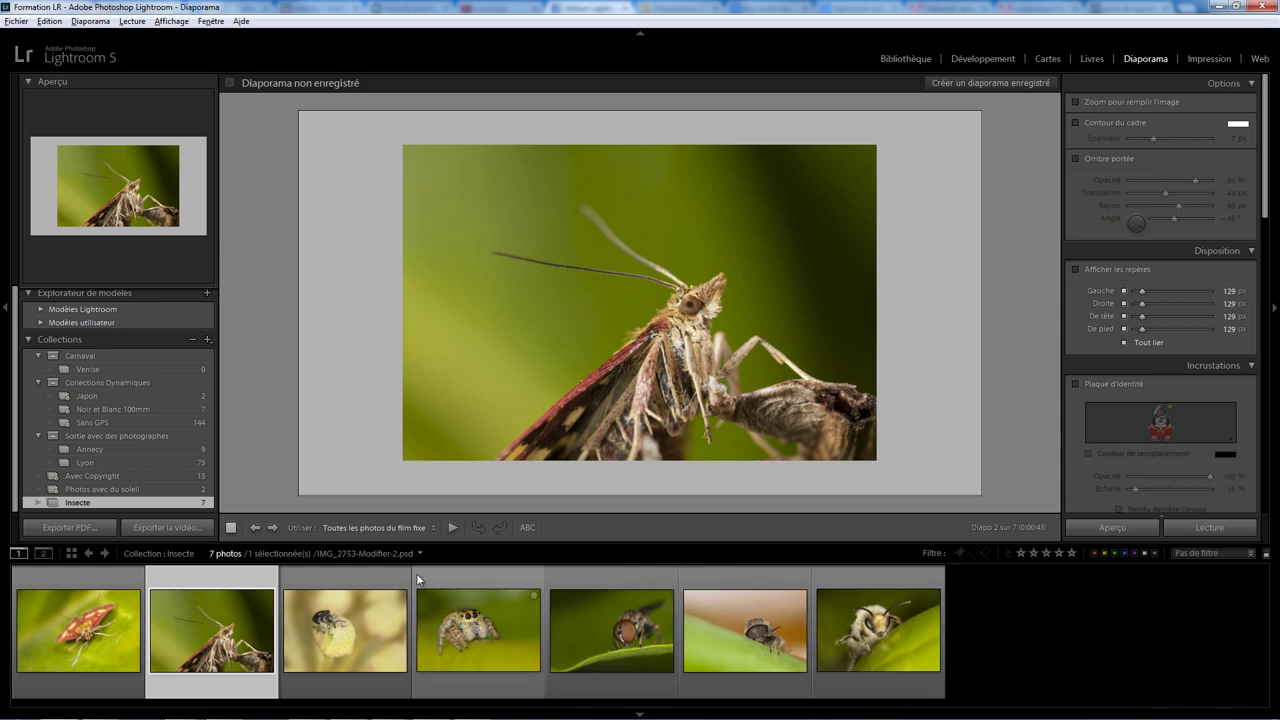
left_click(375, 527)
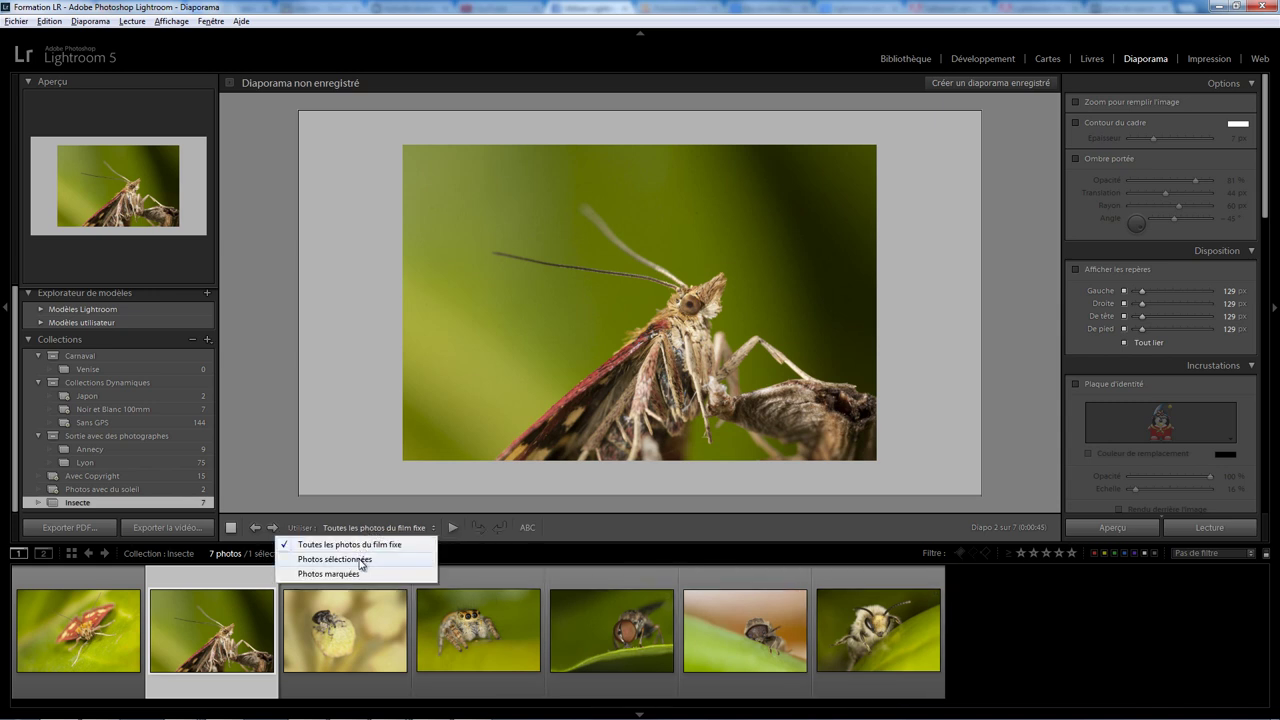
left_click(480, 546)
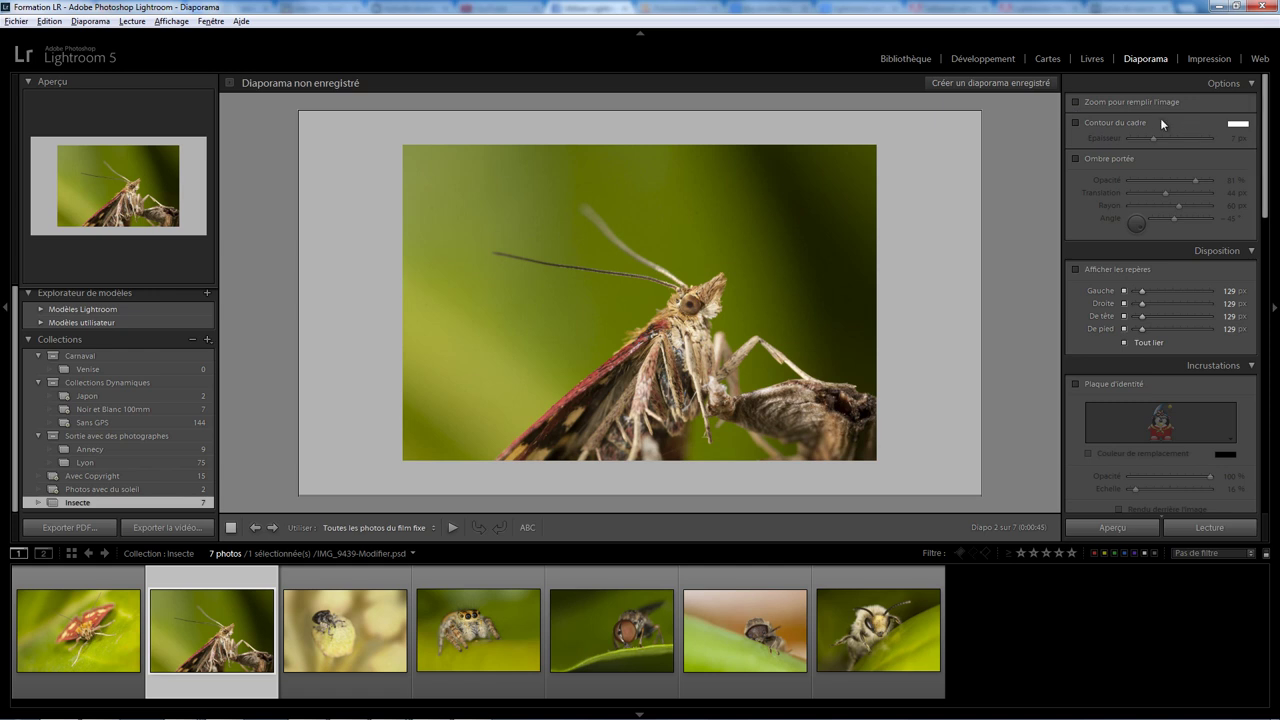
- Leave Zoom to fill off, enable a 7 px white frame border and a 45% opacity drop shadow
left_click(1090, 100)
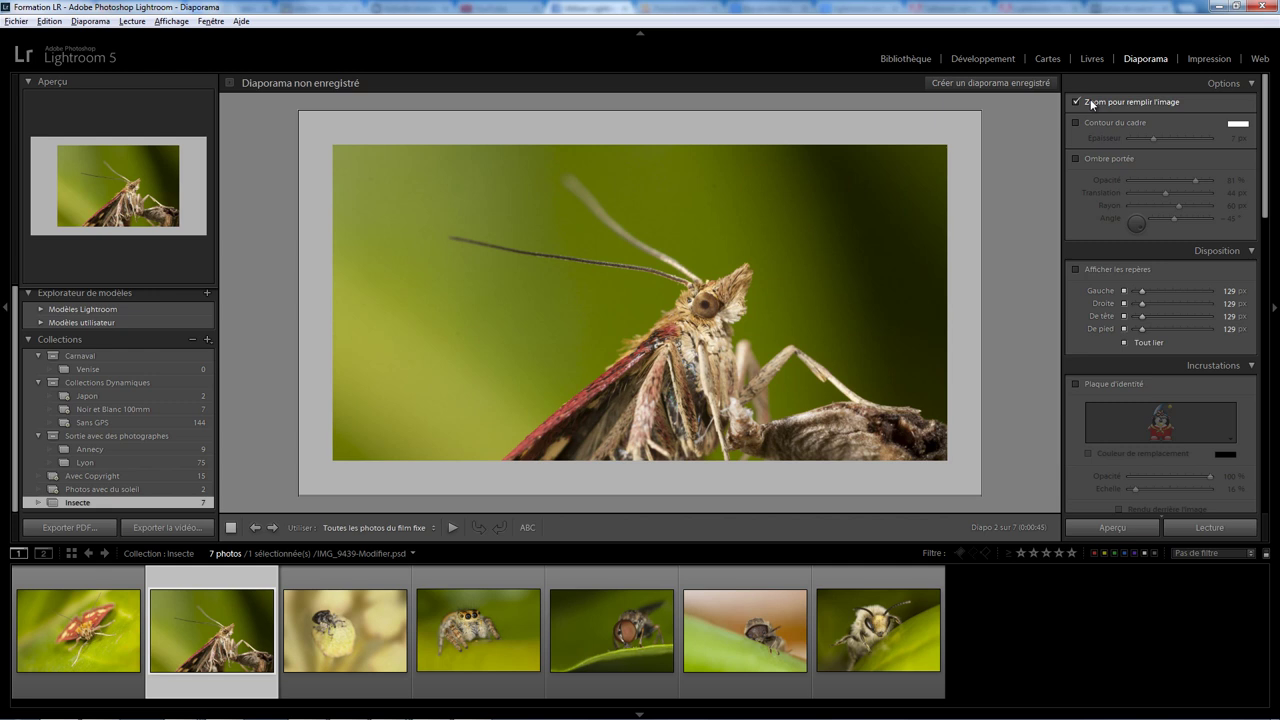
left_click(1091, 104)
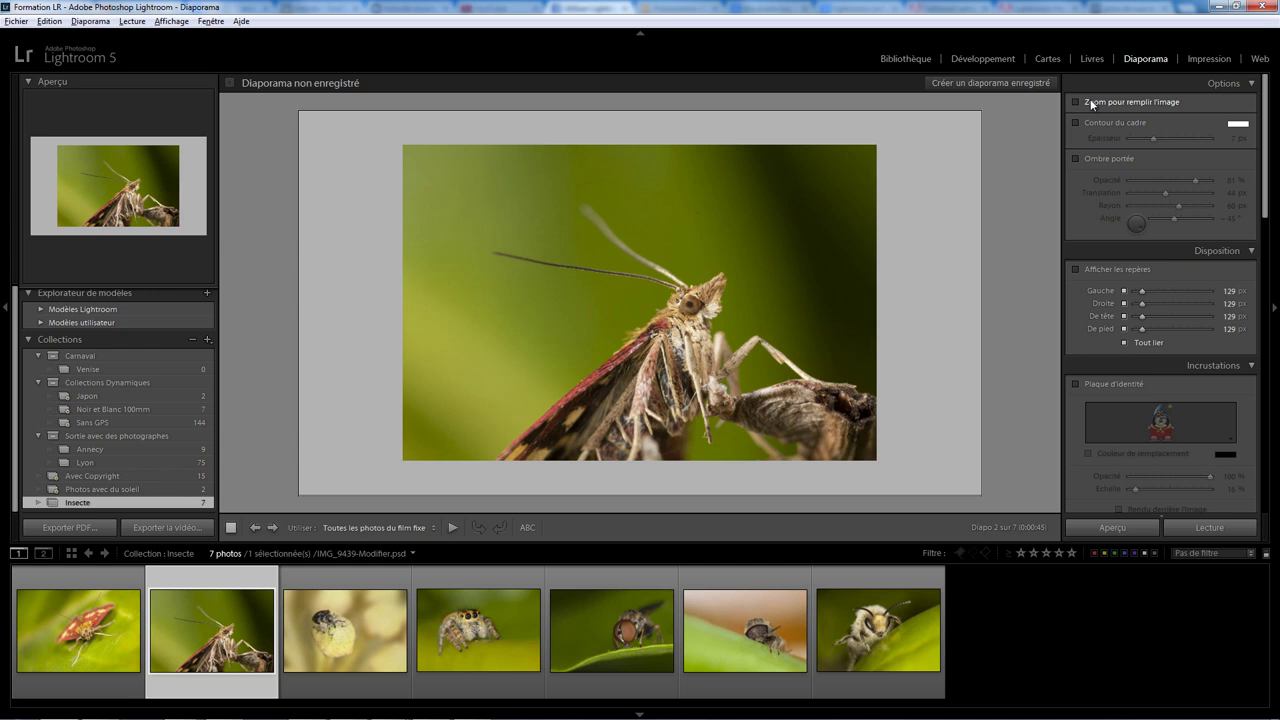
left_click(1093, 123)
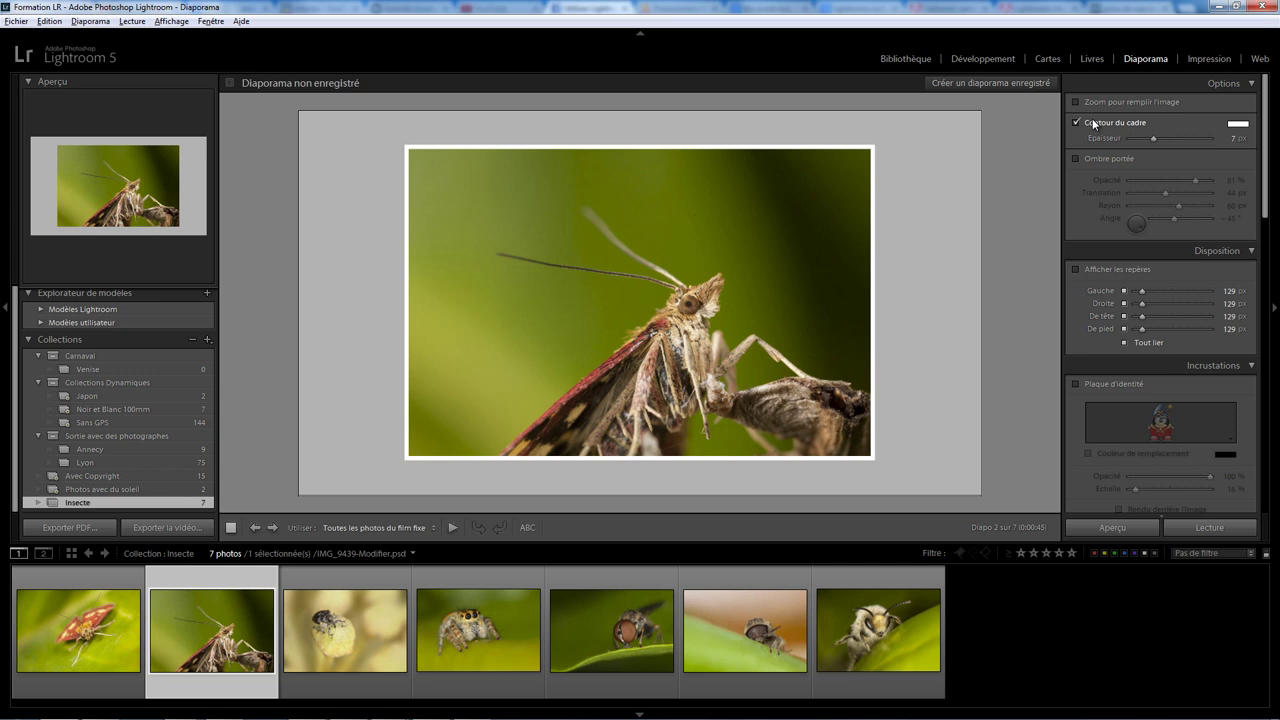
left_click(1090, 160)
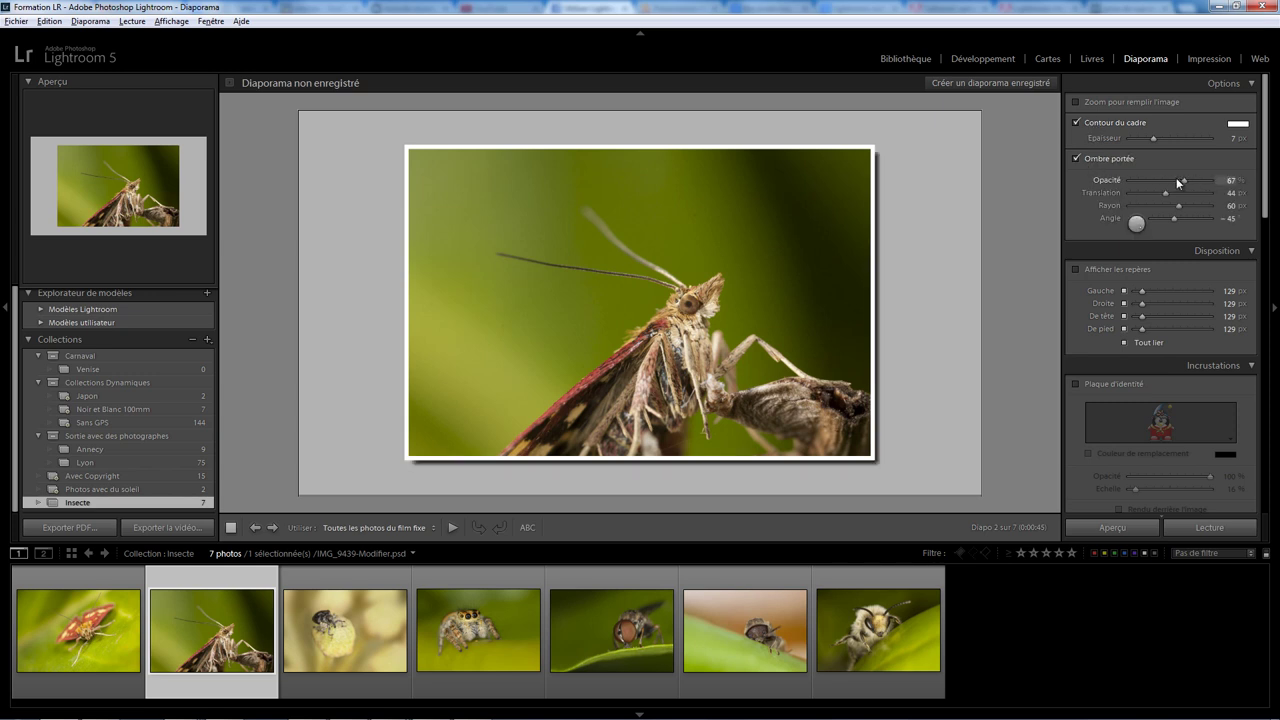
left_click_drag(1178, 182, 1165, 180)
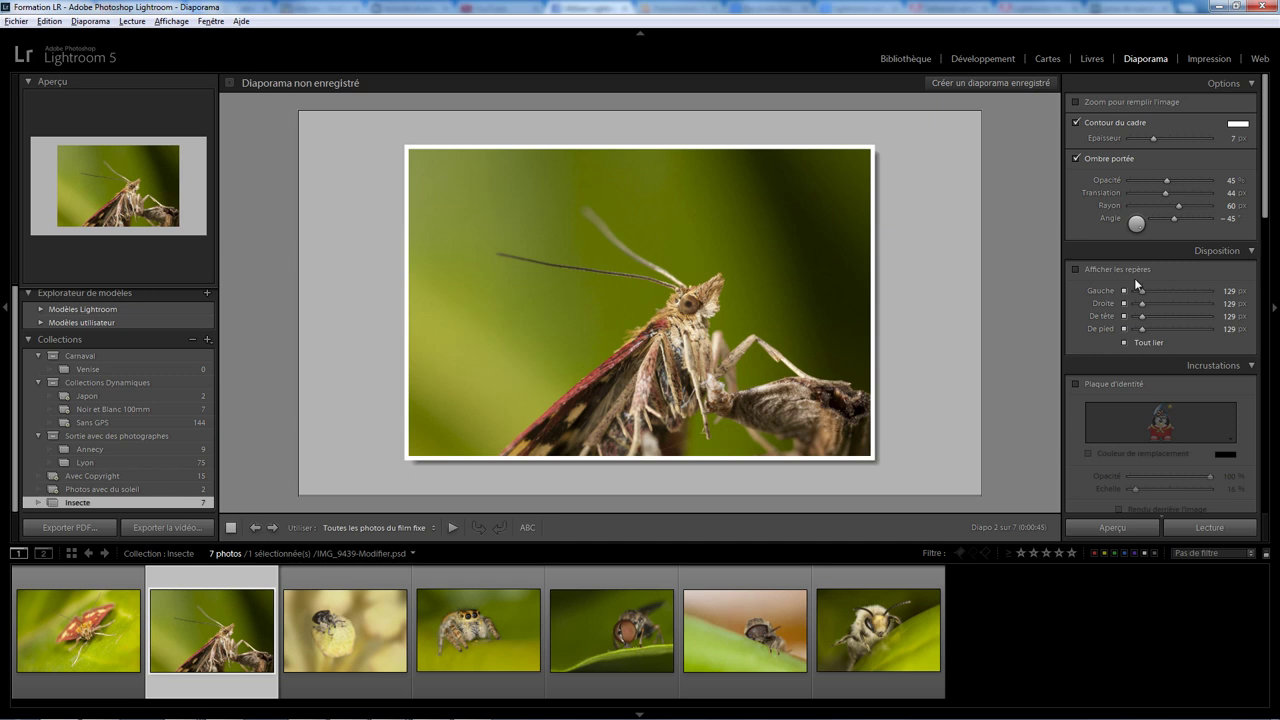
- With guides shown, set the linked layout margins to 103 px on all sides, then hide guides
left_click(1097, 271)
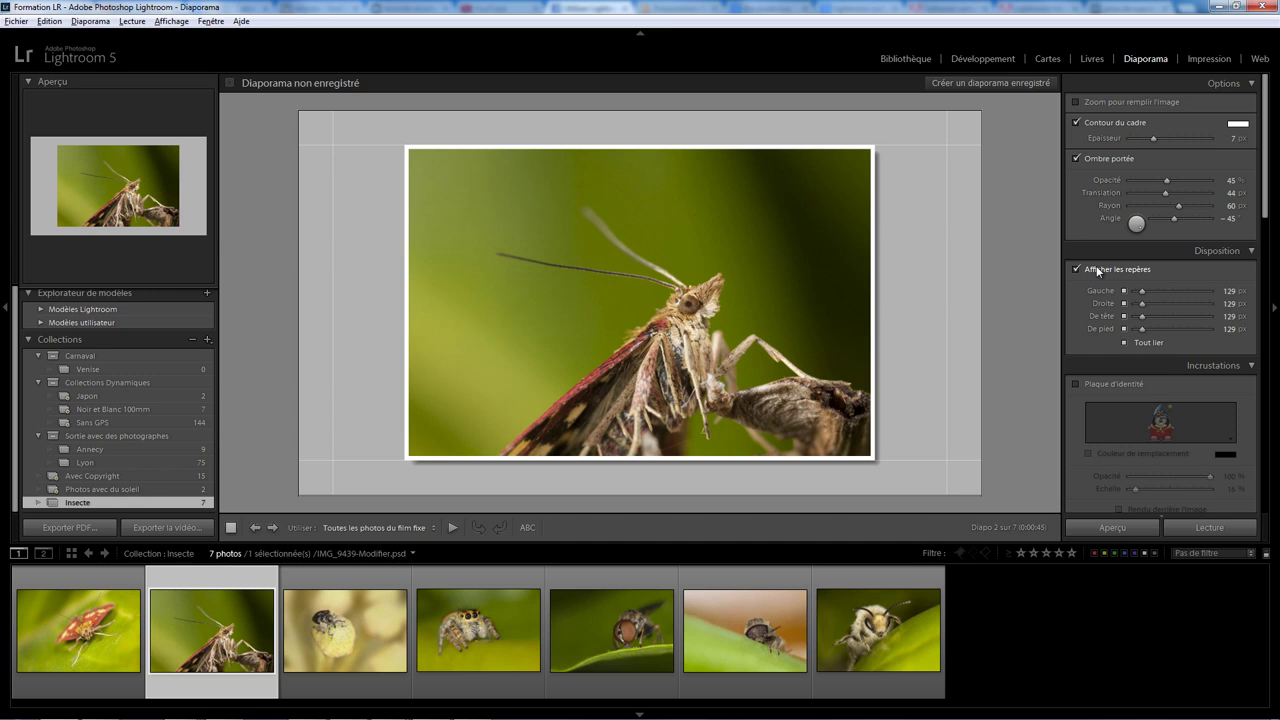
left_click_drag(1142, 291, 1149, 294)
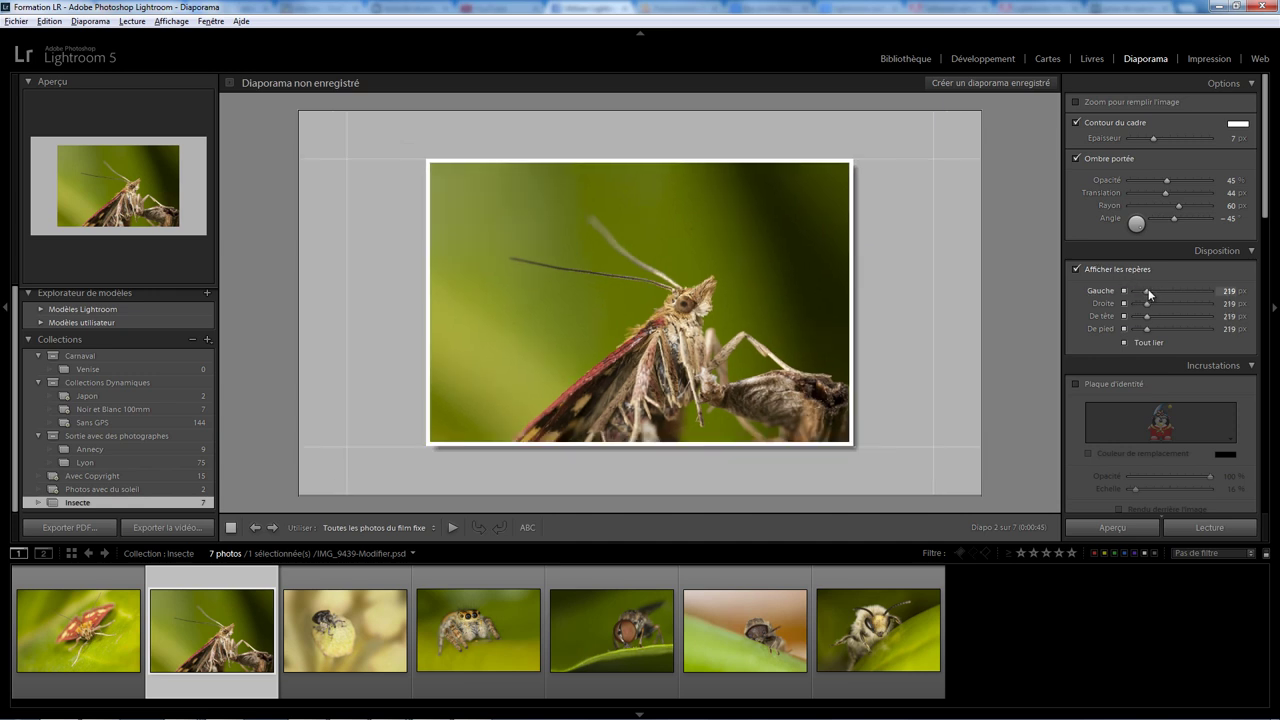
left_click_drag(1148, 291, 1144, 293)
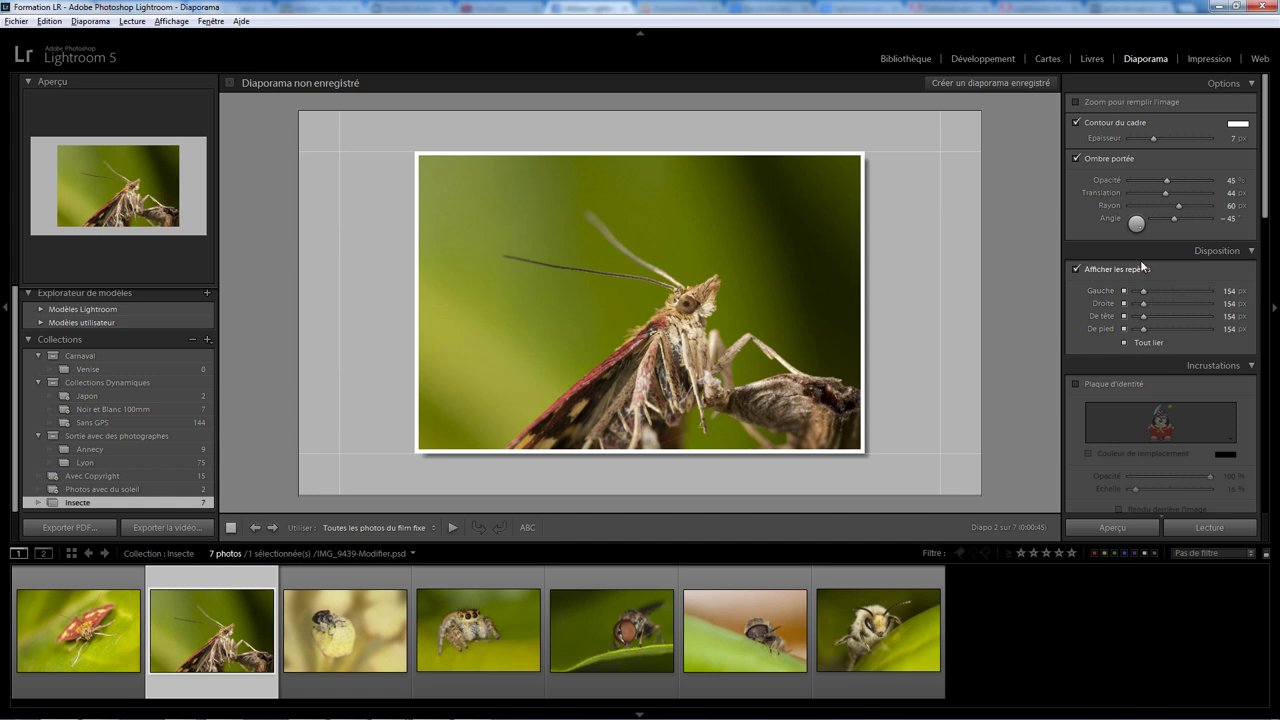
left_click(1136, 344)
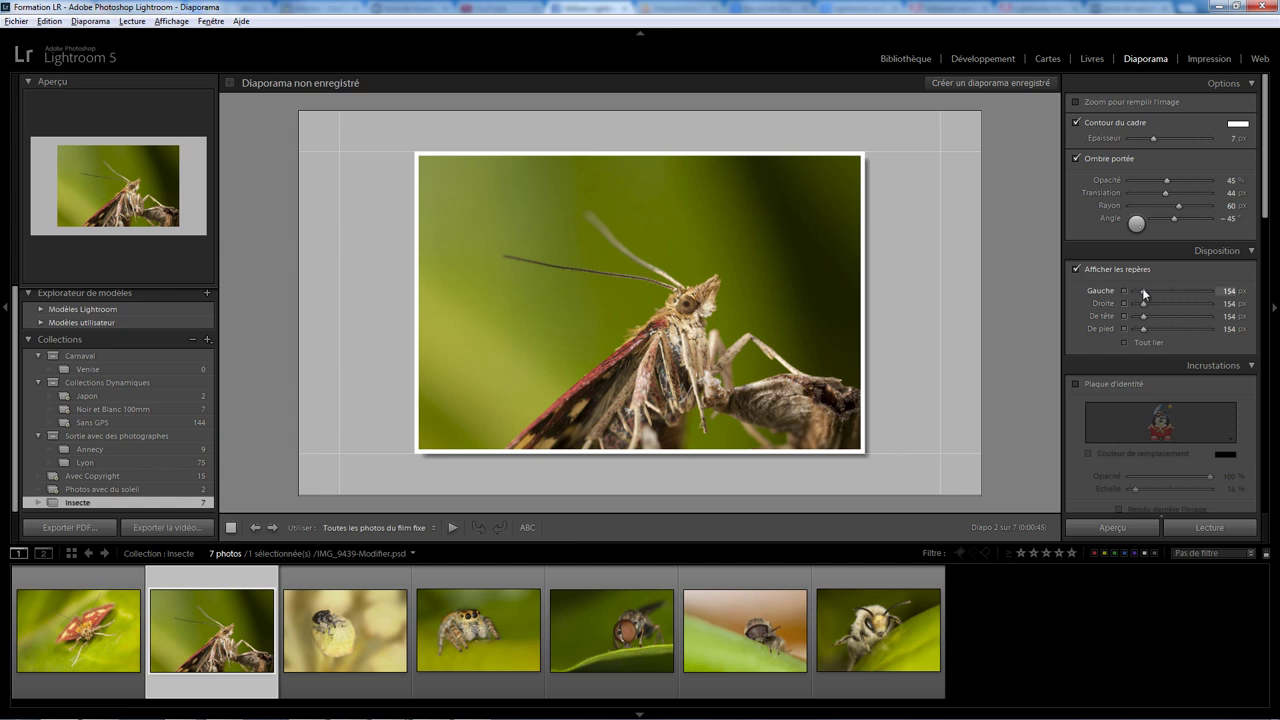
left_click_drag(1143, 291, 1161, 291)
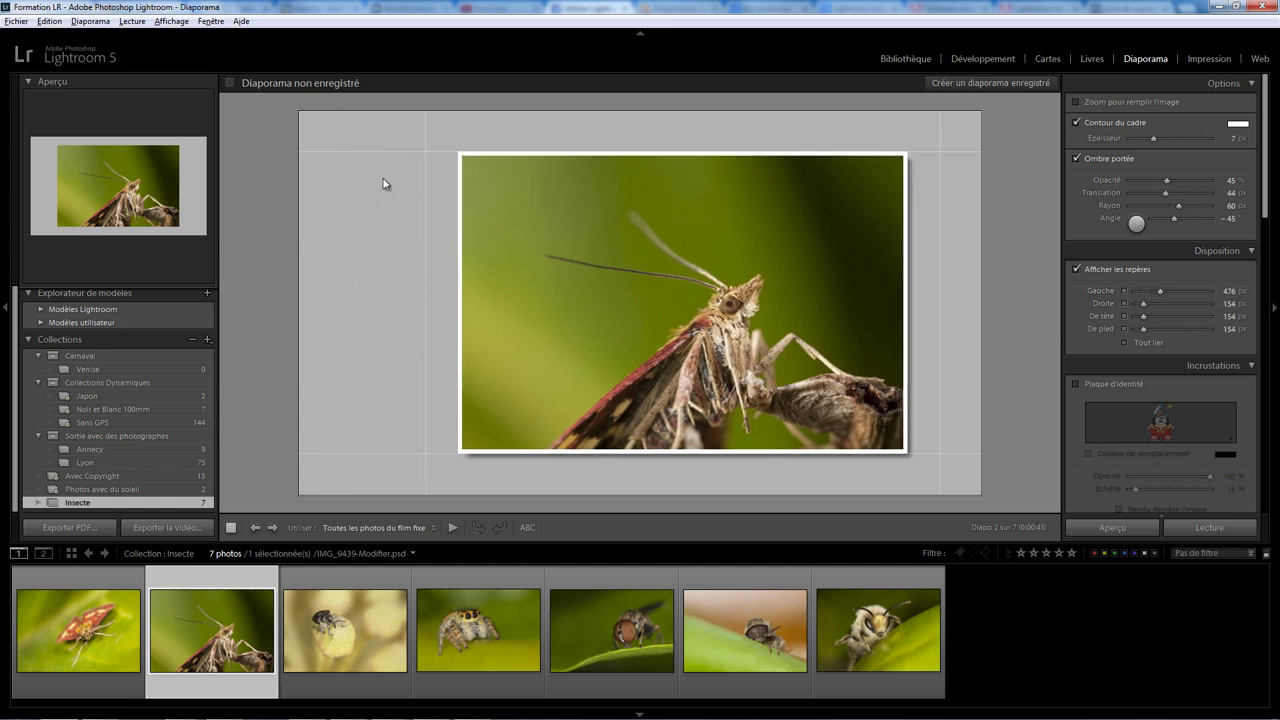
left_click(1138, 342)
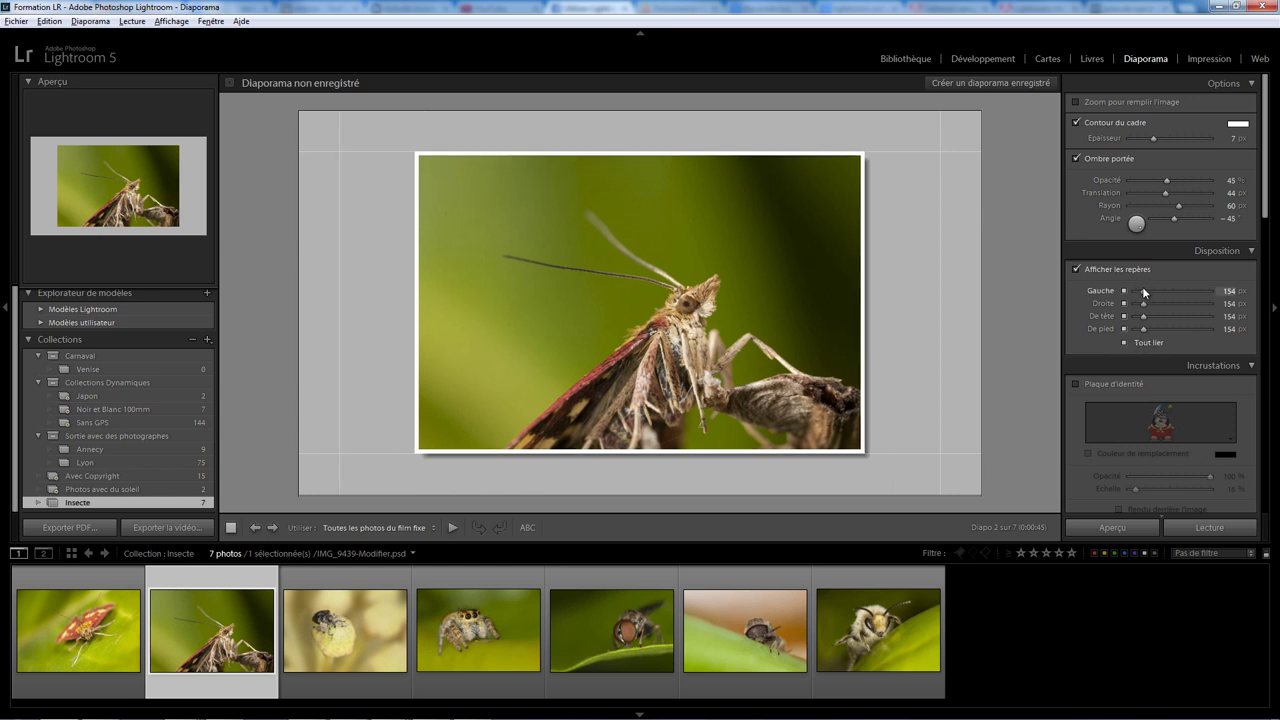
left_click_drag(1145, 291, 1140, 291)
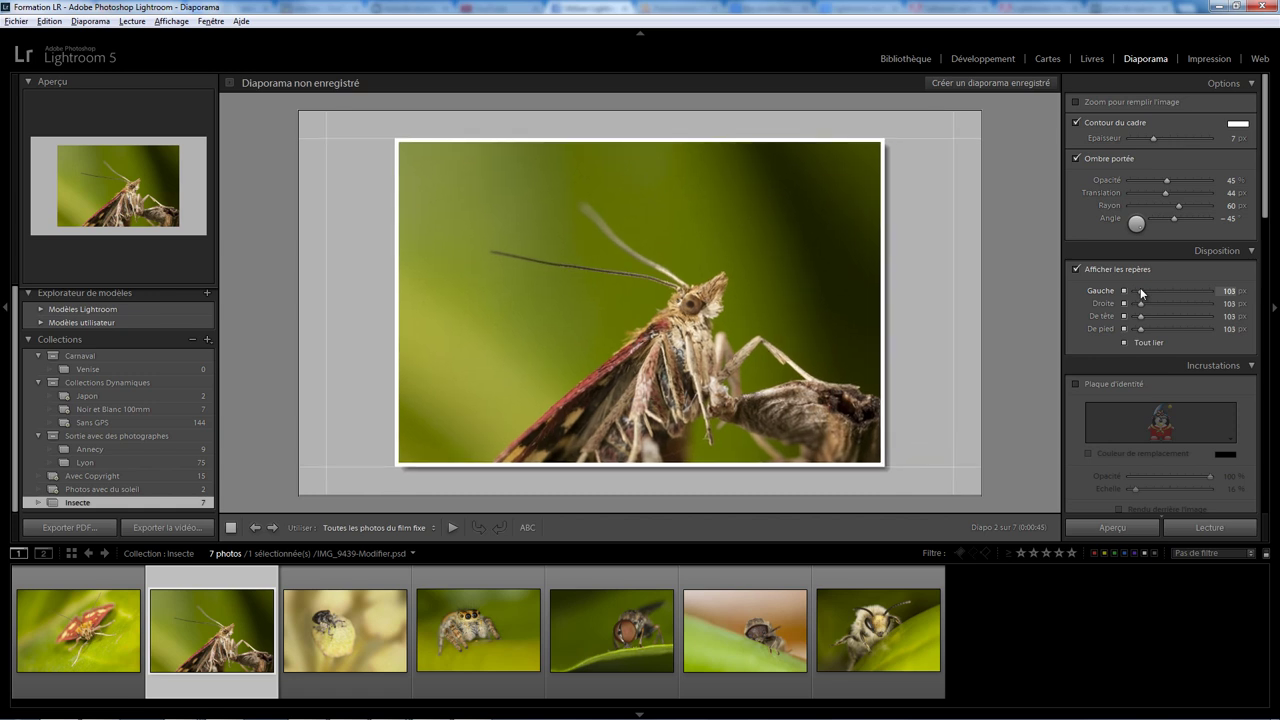
left_click(1097, 268)
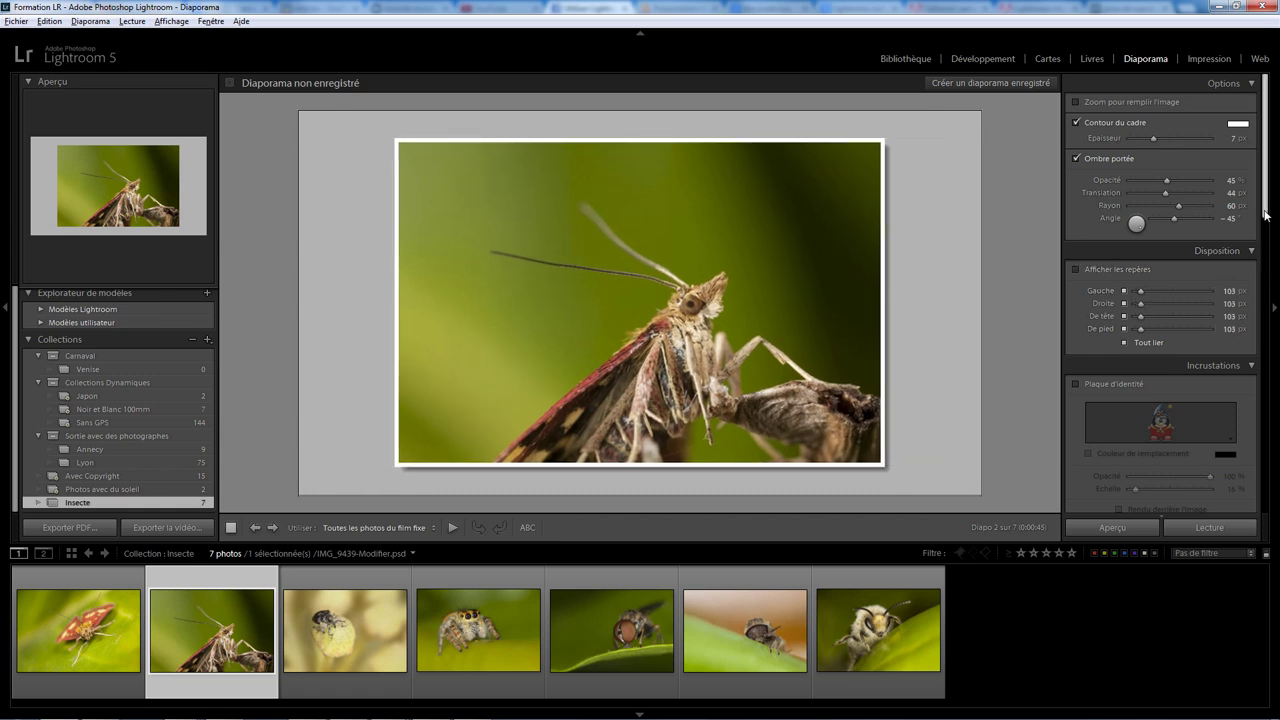
left_click_drag(1267, 218, 1268, 250)
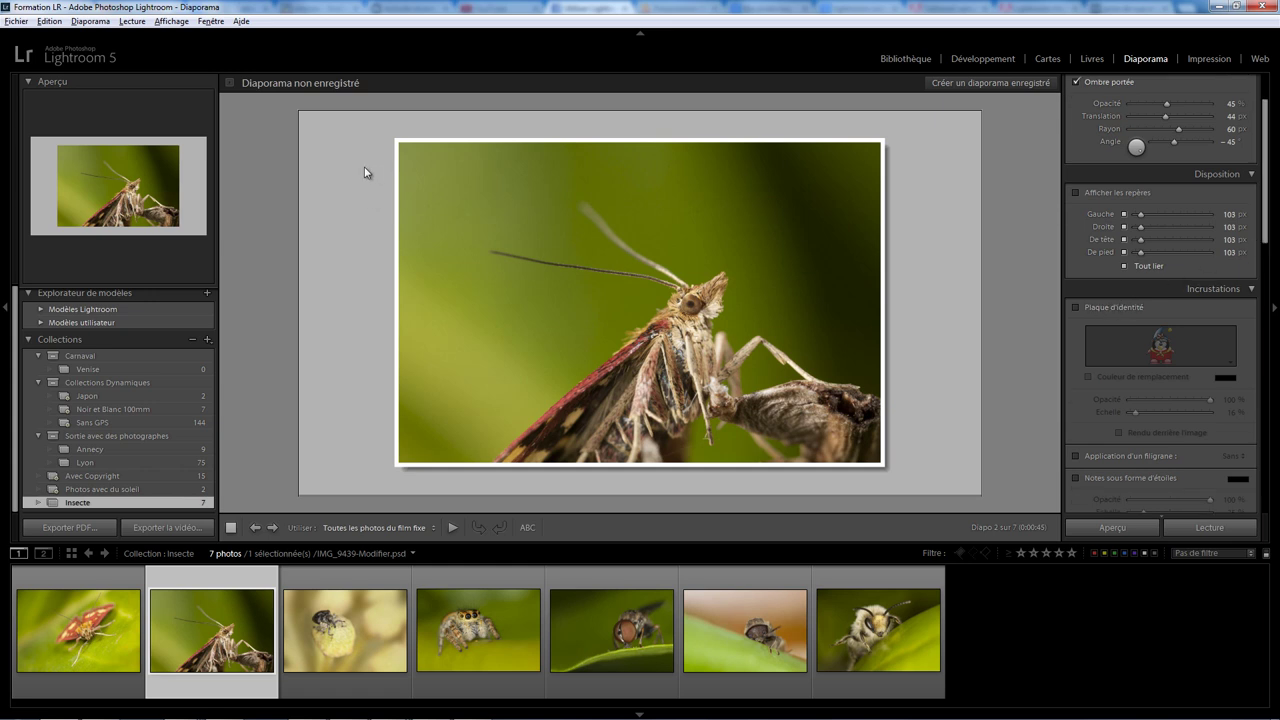
- Enable an identity plate using the styled text 'OuiOuiPhoto'
left_click(1103, 308)
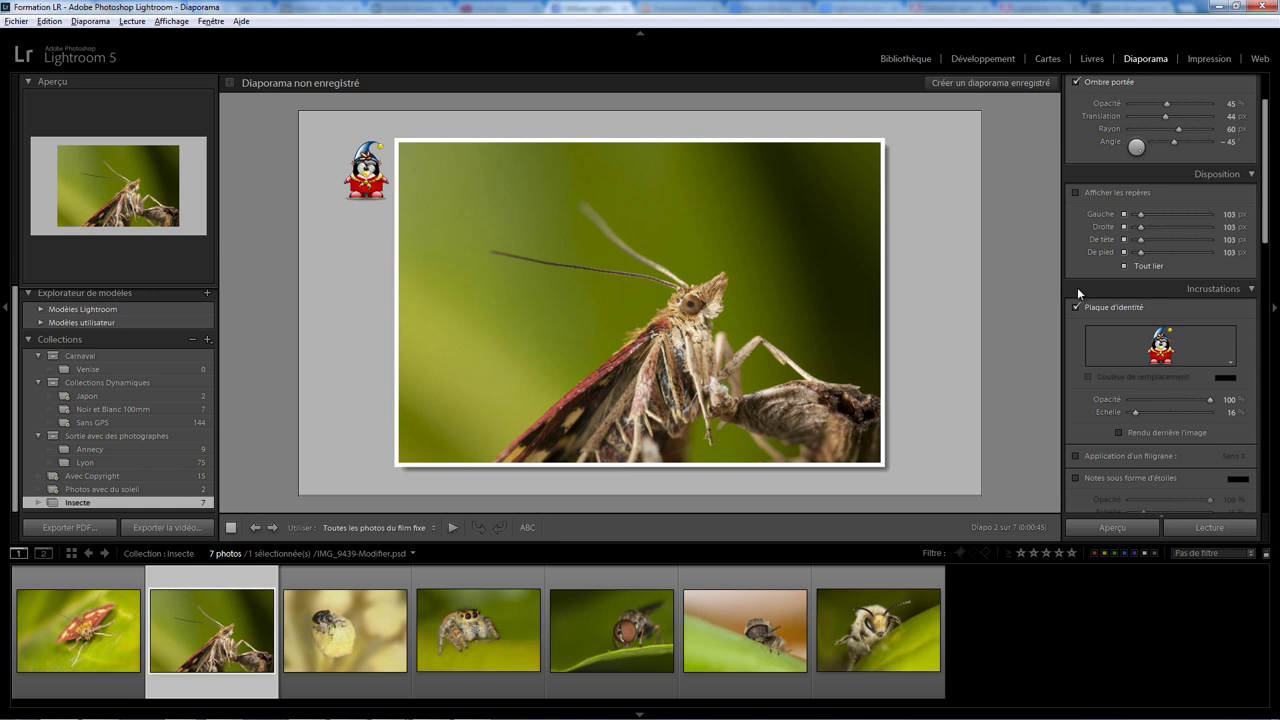
left_click(1158, 350)
left_click(1155, 395)
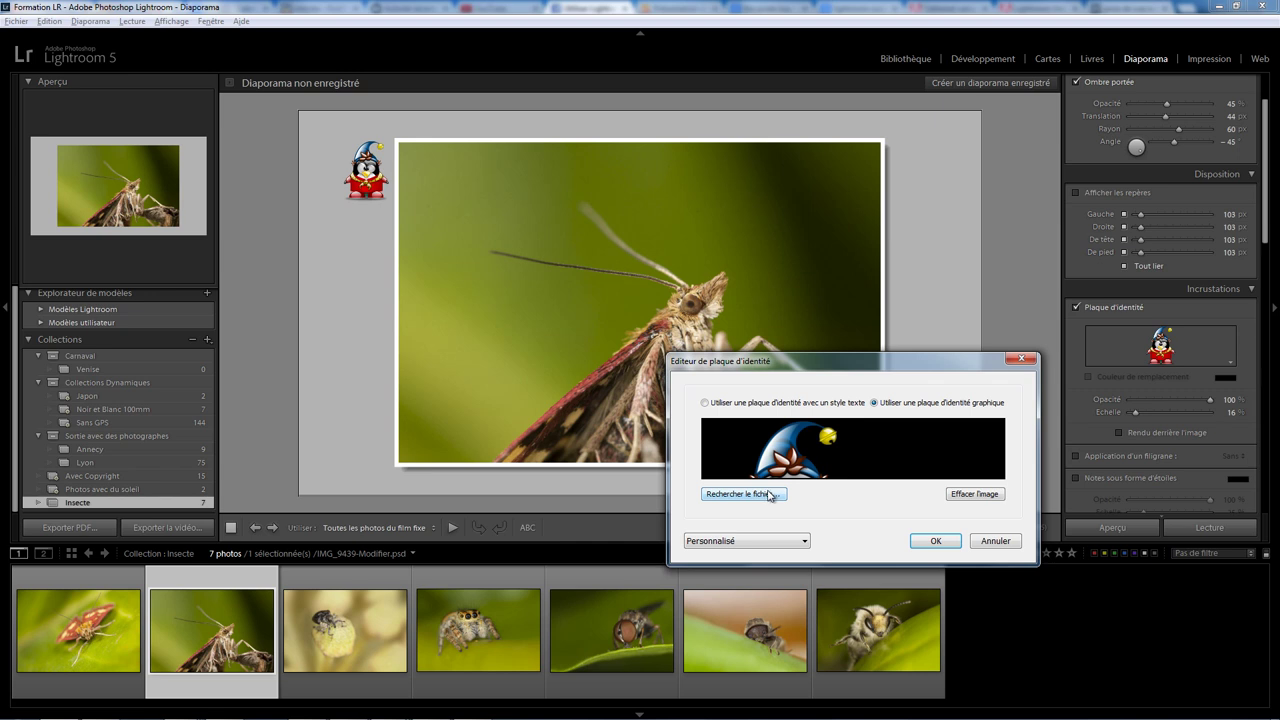
left_click(759, 404)
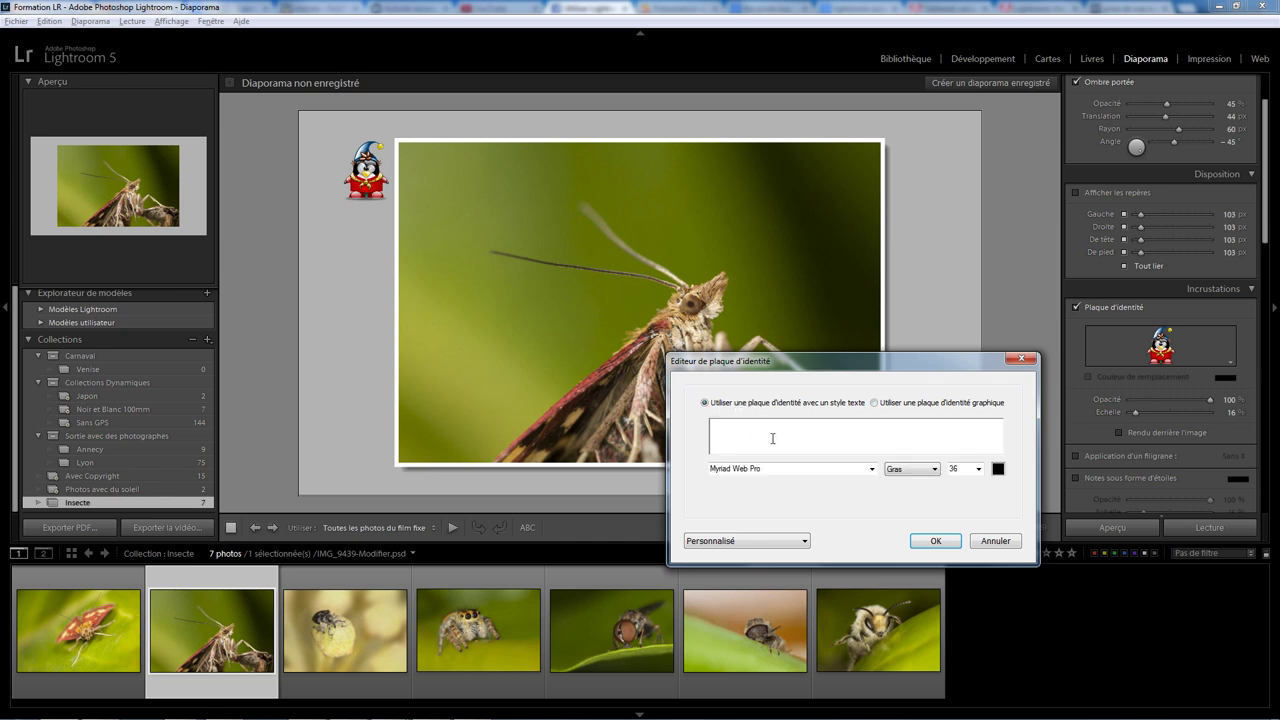
type("OuiOuiPh")
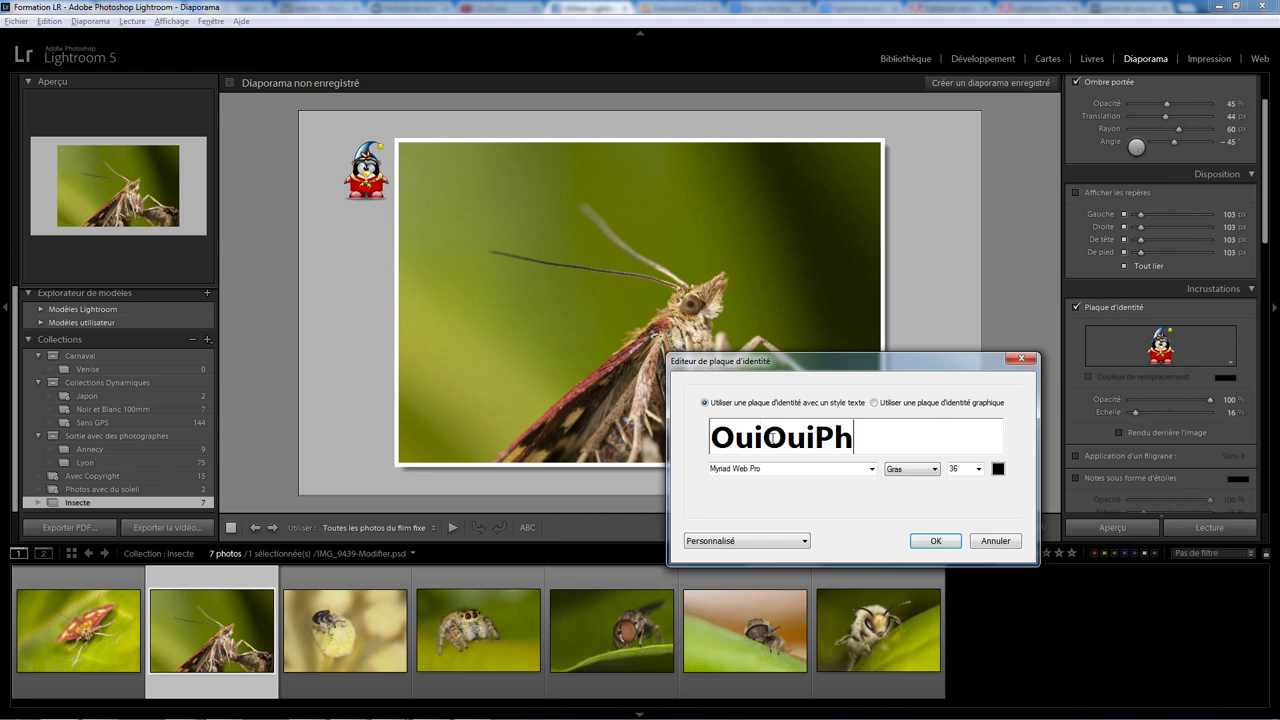
type("oto")
left_click(935, 540)
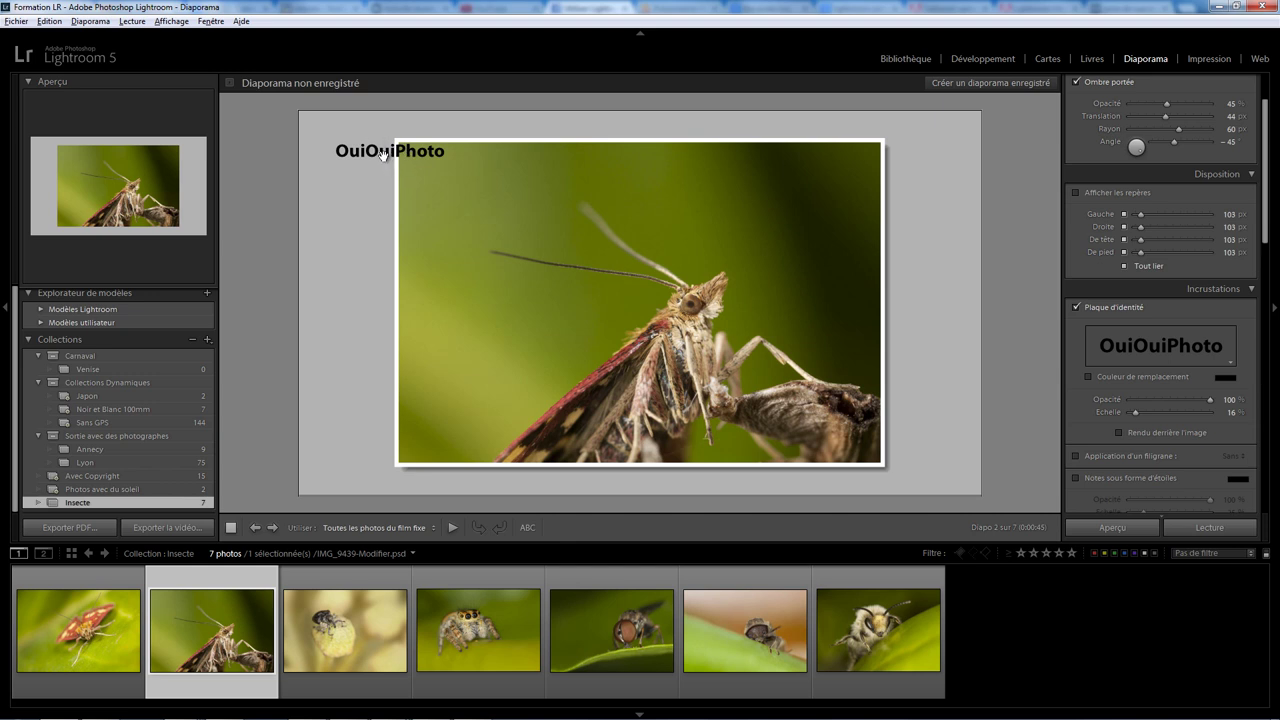
- Position the OuiOuiPhoto plate in the slide's top-left corner
mouse_move(377, 150)
left_mouse_down()
mouse_move(499, 204)
mouse_move(370, 145)
left_mouse_up()
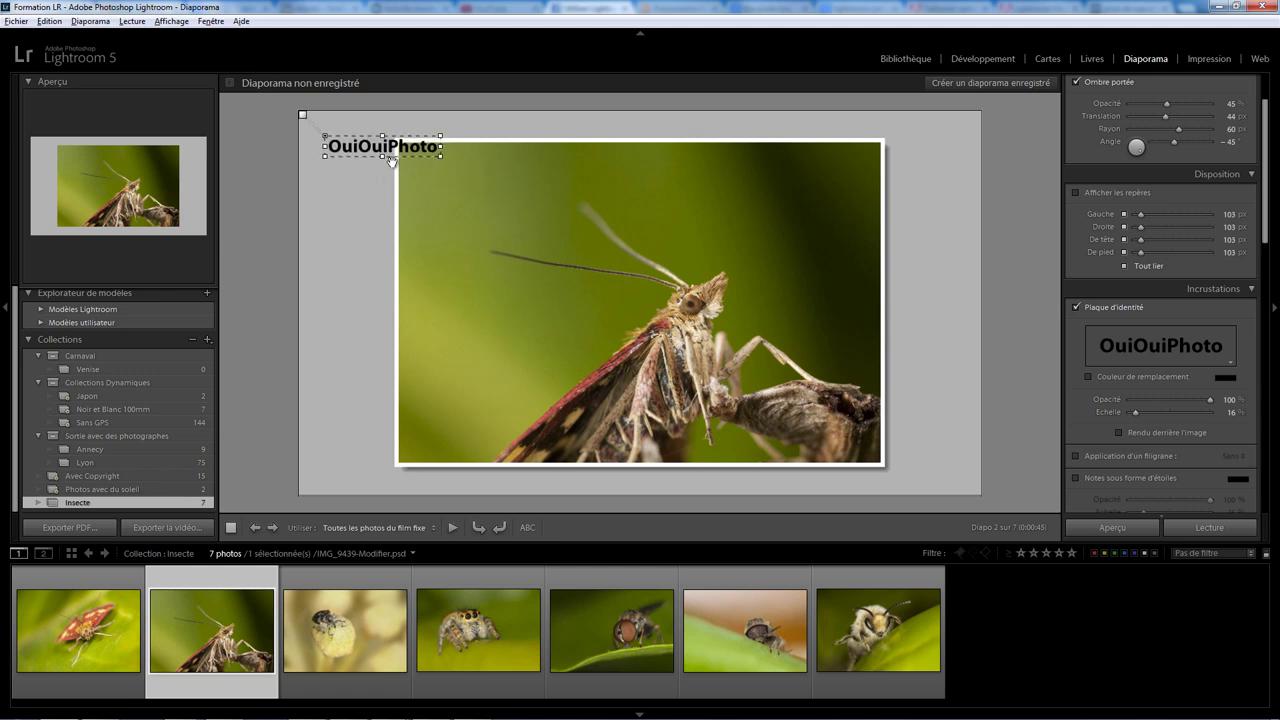
mouse_move(370, 145)
left_mouse_down()
mouse_move(880, 145)
mouse_move(891, 193)
mouse_move(838, 199)
mouse_move(767, 182)
left_mouse_up()
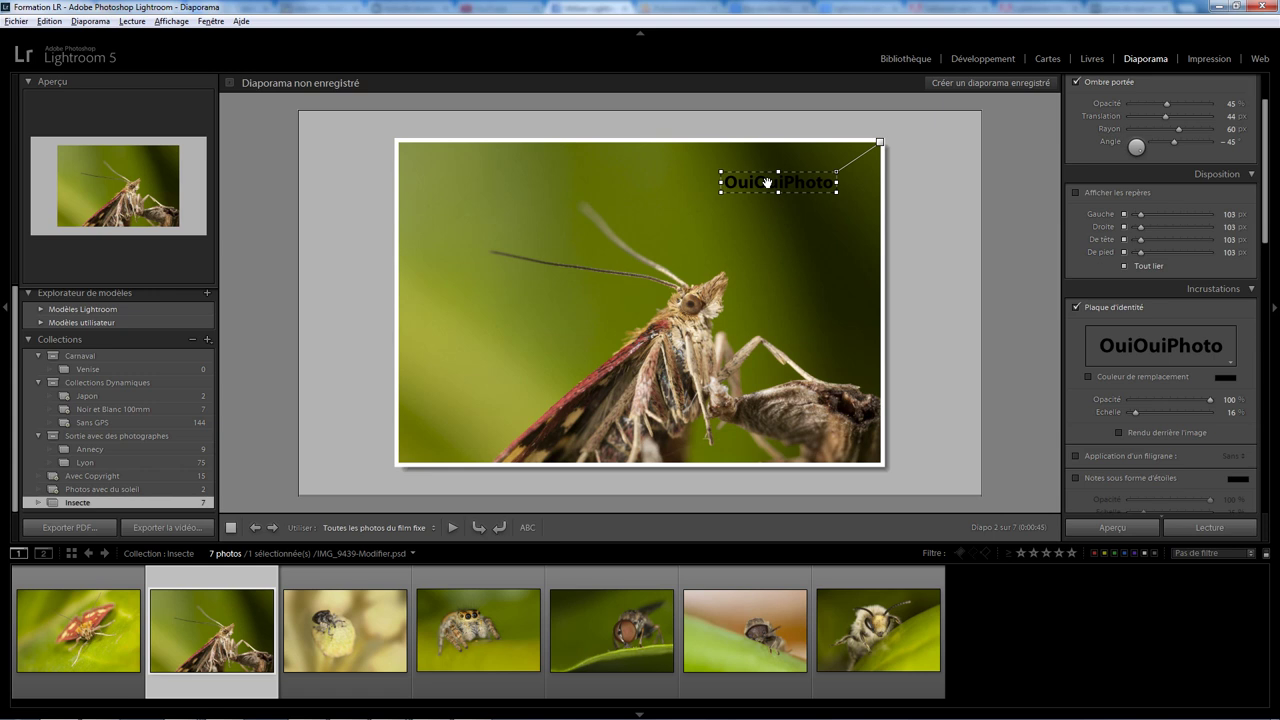
left_click_drag(767, 182, 371, 135)
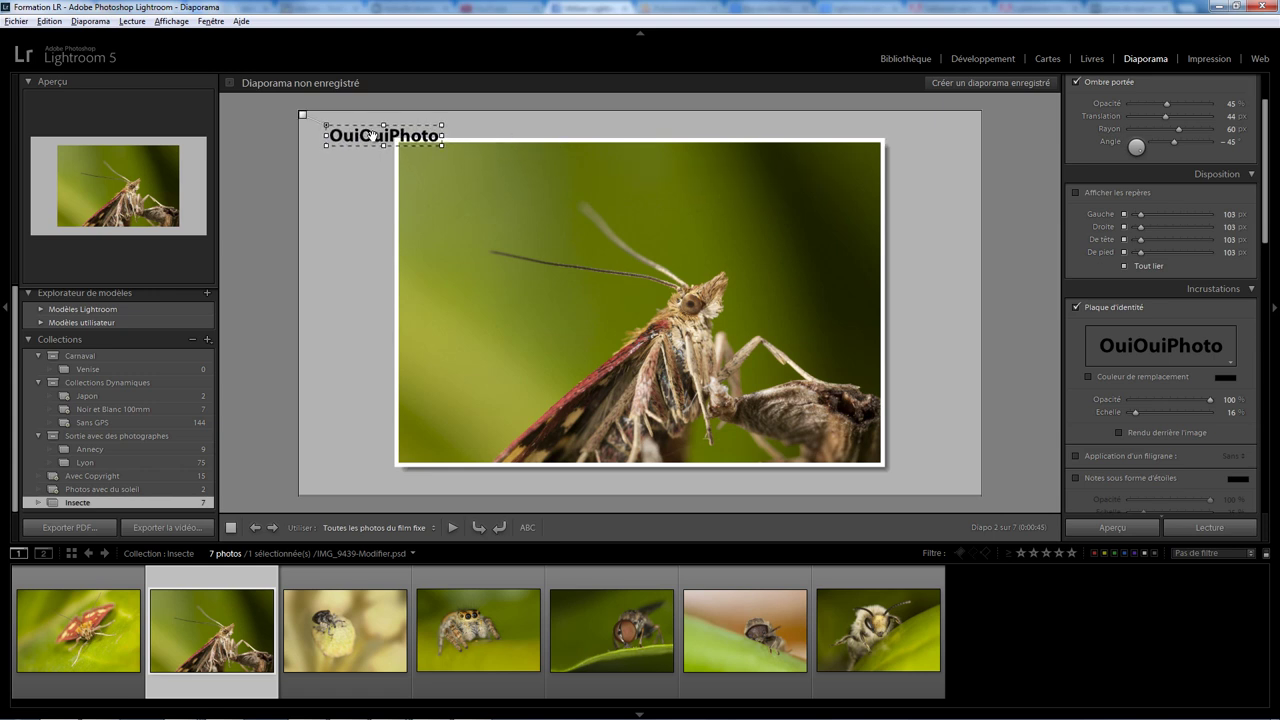
- Switch the identity plate to a graphic plate using the image OuiOui.jpg
left_click(1144, 346)
left_click(1143, 396)
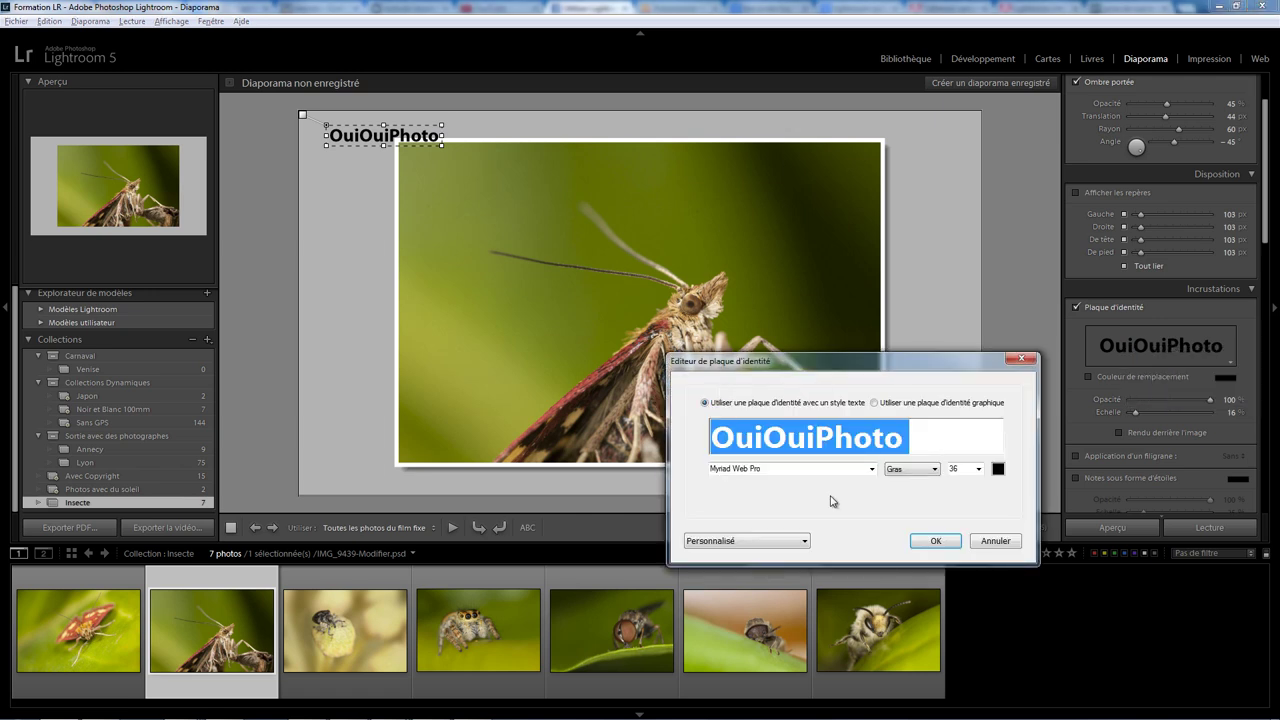
left_click(955, 403)
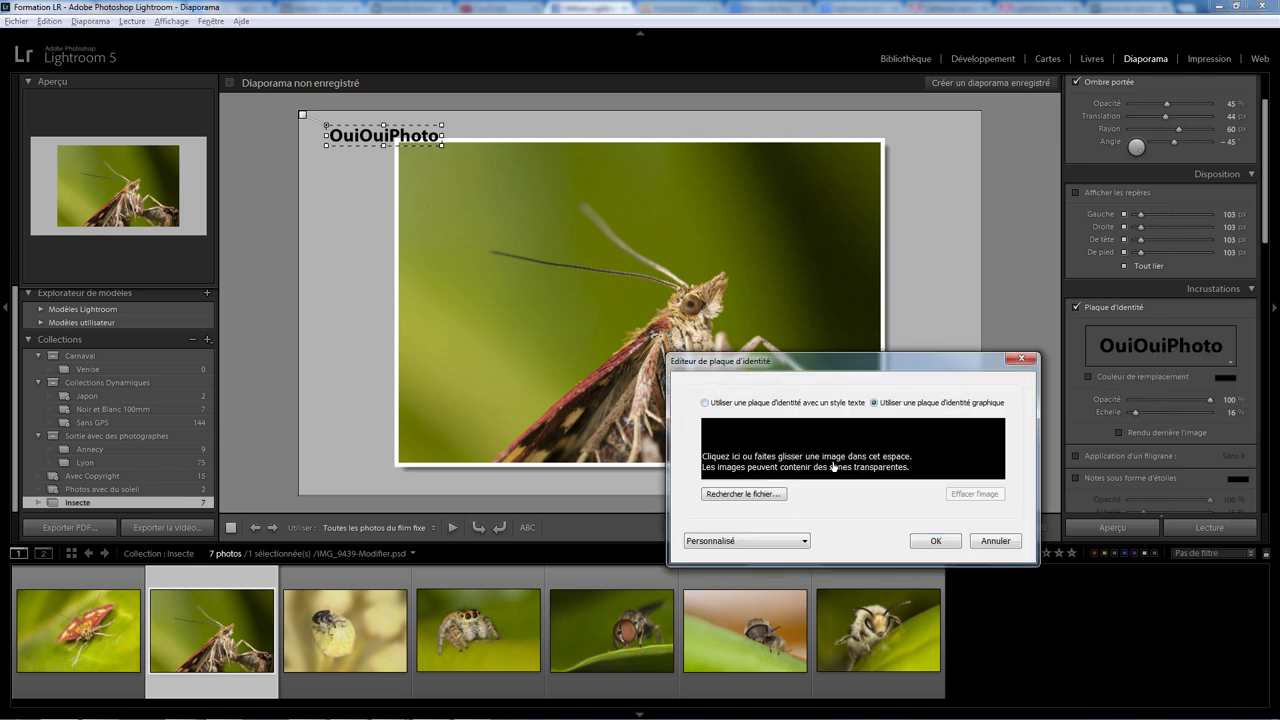
left_click(743, 494)
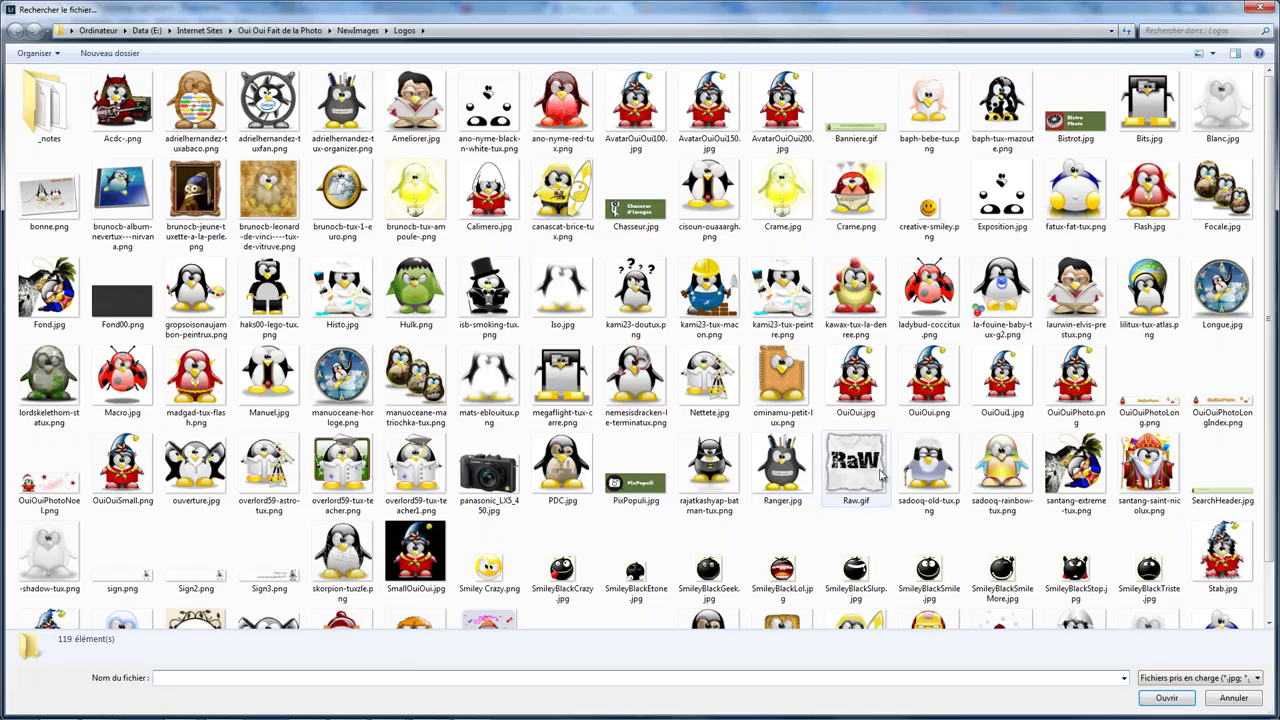
double_click(940, 386)
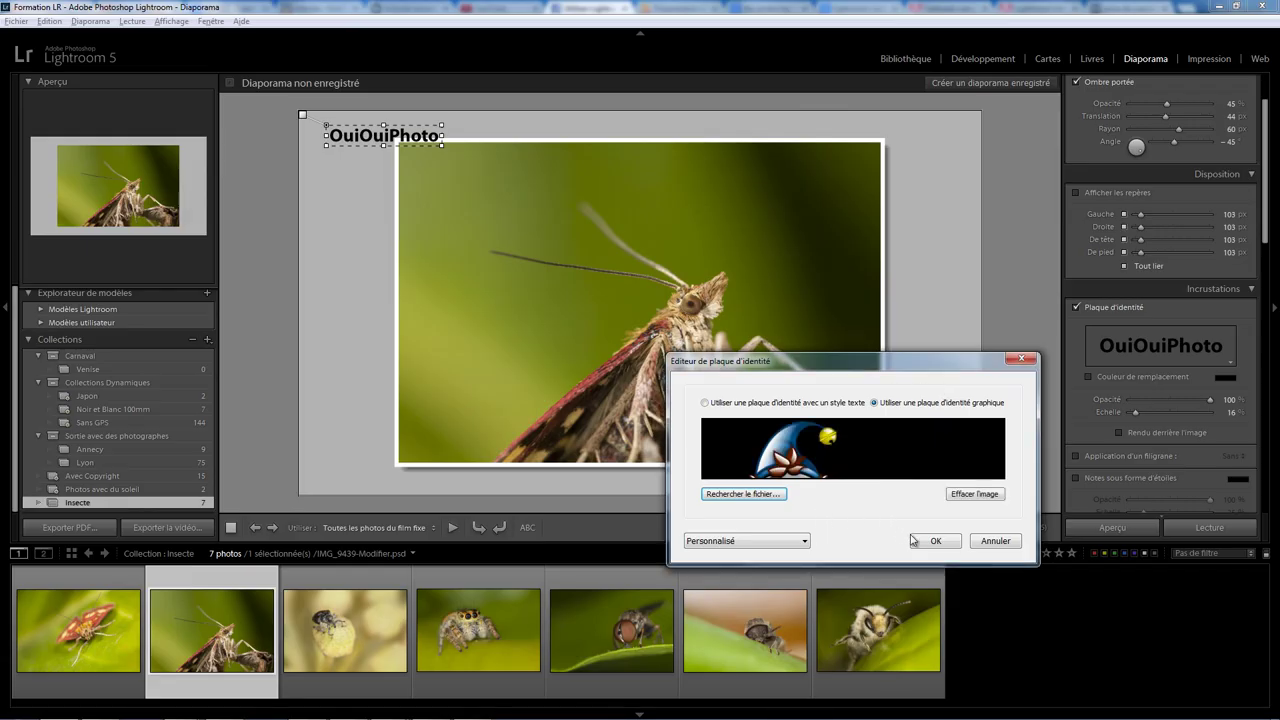
left_click(913, 541)
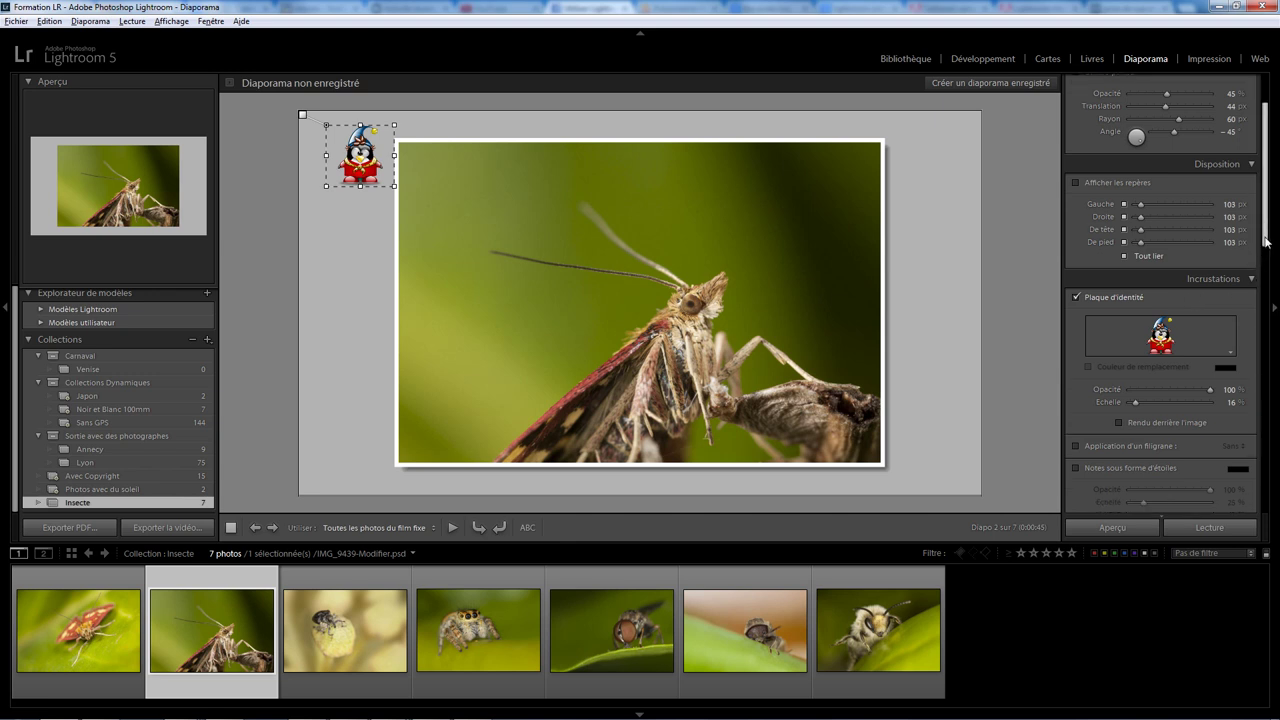
- Raise the logo plate's opacity and set its scale to 17%
mouse_move(1265, 240)
left_mouse_down()
mouse_move(1265, 278)
mouse_move(1135, 281)
left_mouse_up()
left_click_drag(1167, 280, 1228, 278)
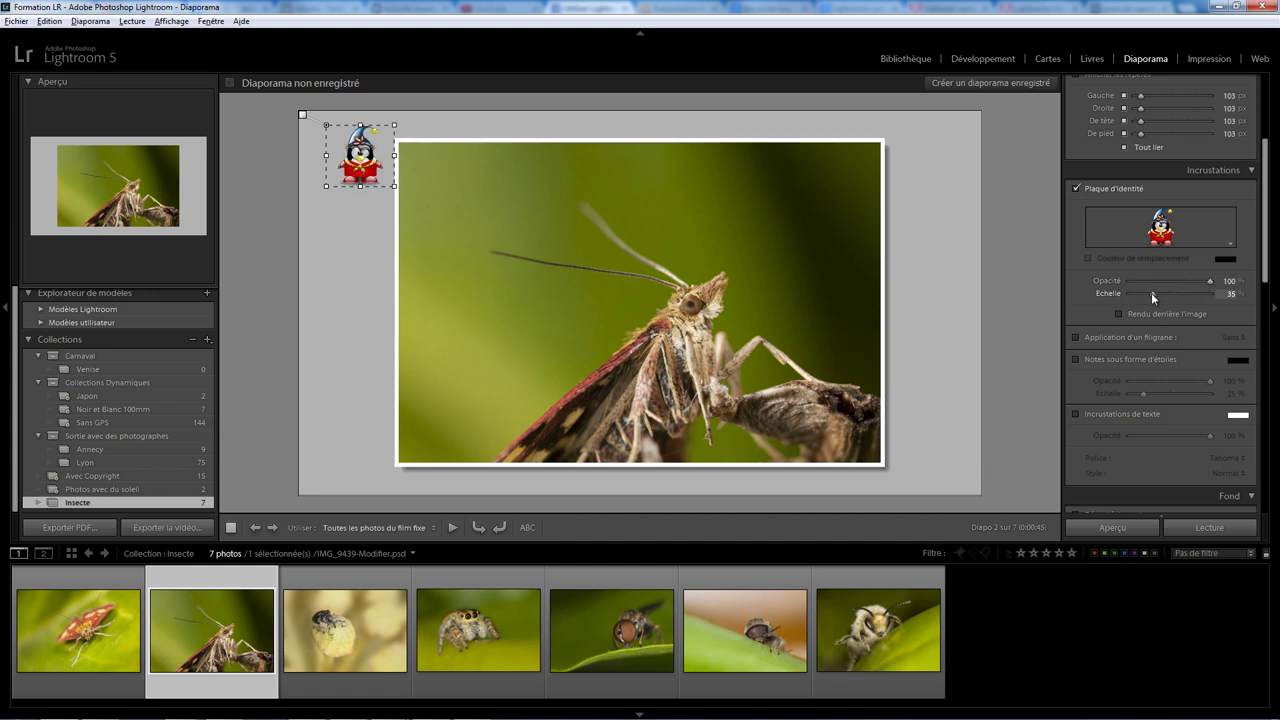
left_click_drag(1151, 292, 1135, 292)
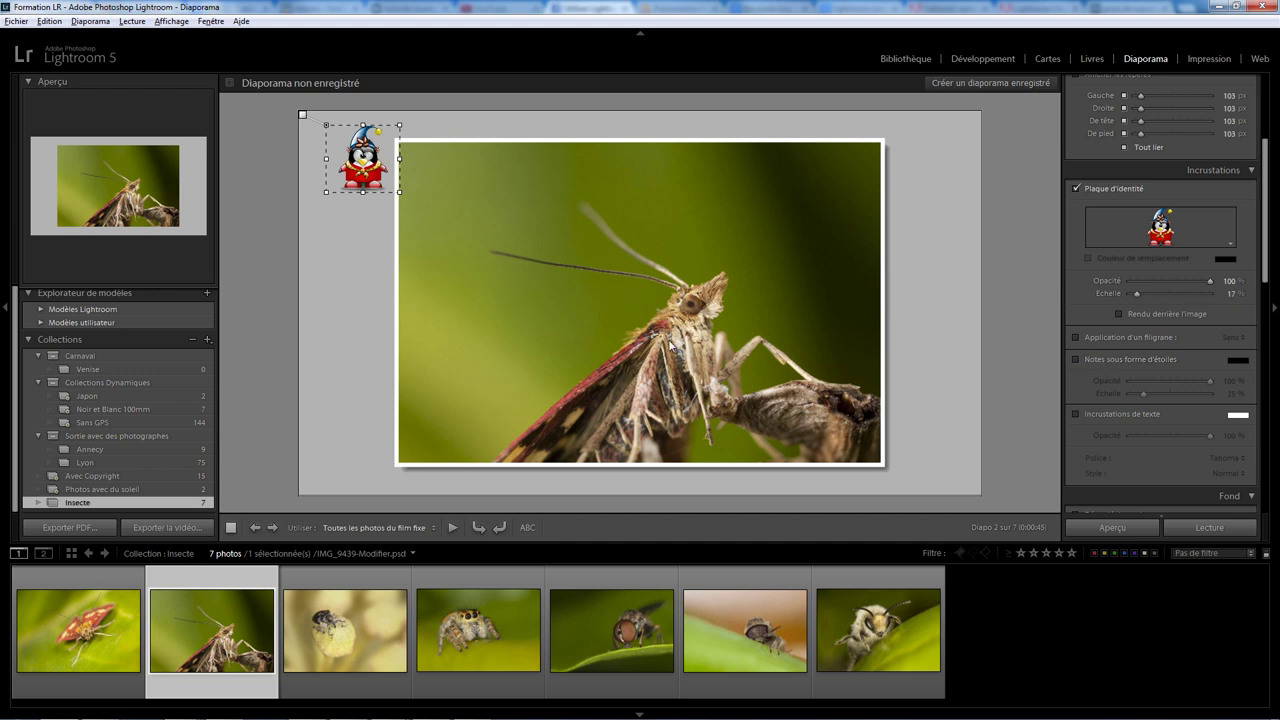
- In the Library grid, rate the moth photo 5 stars and the third photo 3 stars
left_click(905, 59)
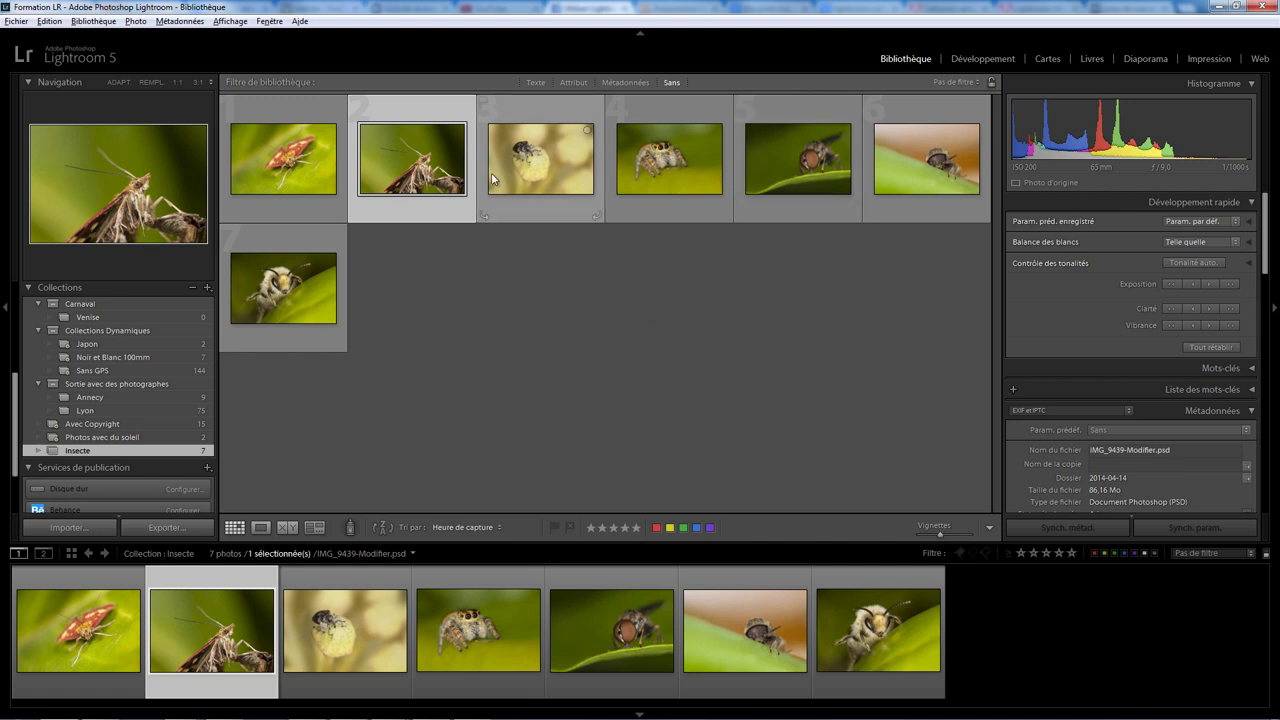
left_click(636, 528)
key("Right")
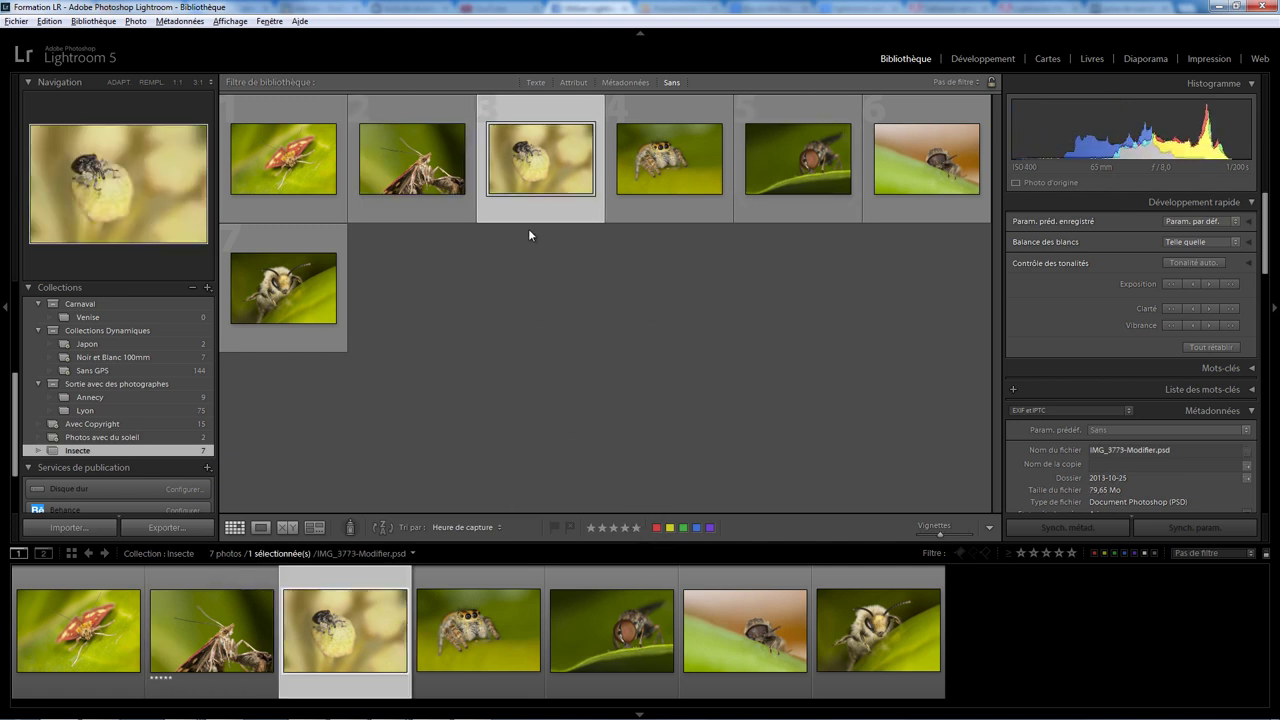
left_click(423, 216)
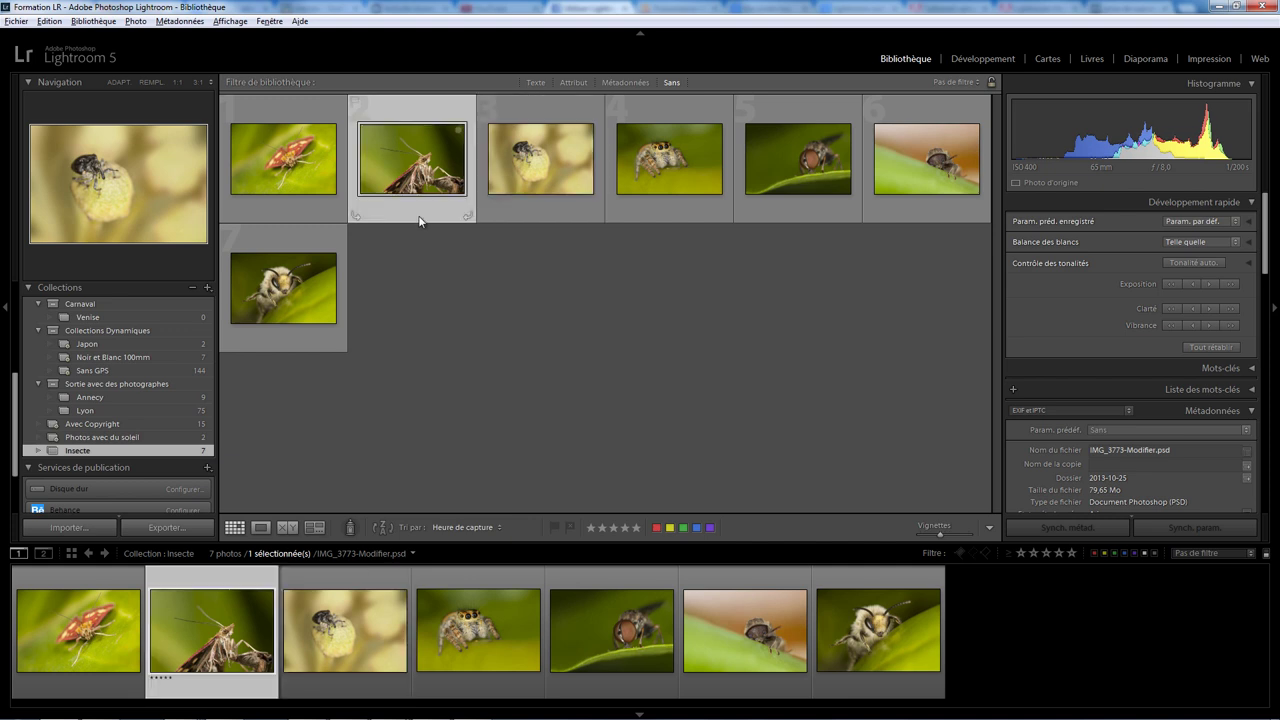
left_click(538, 214)
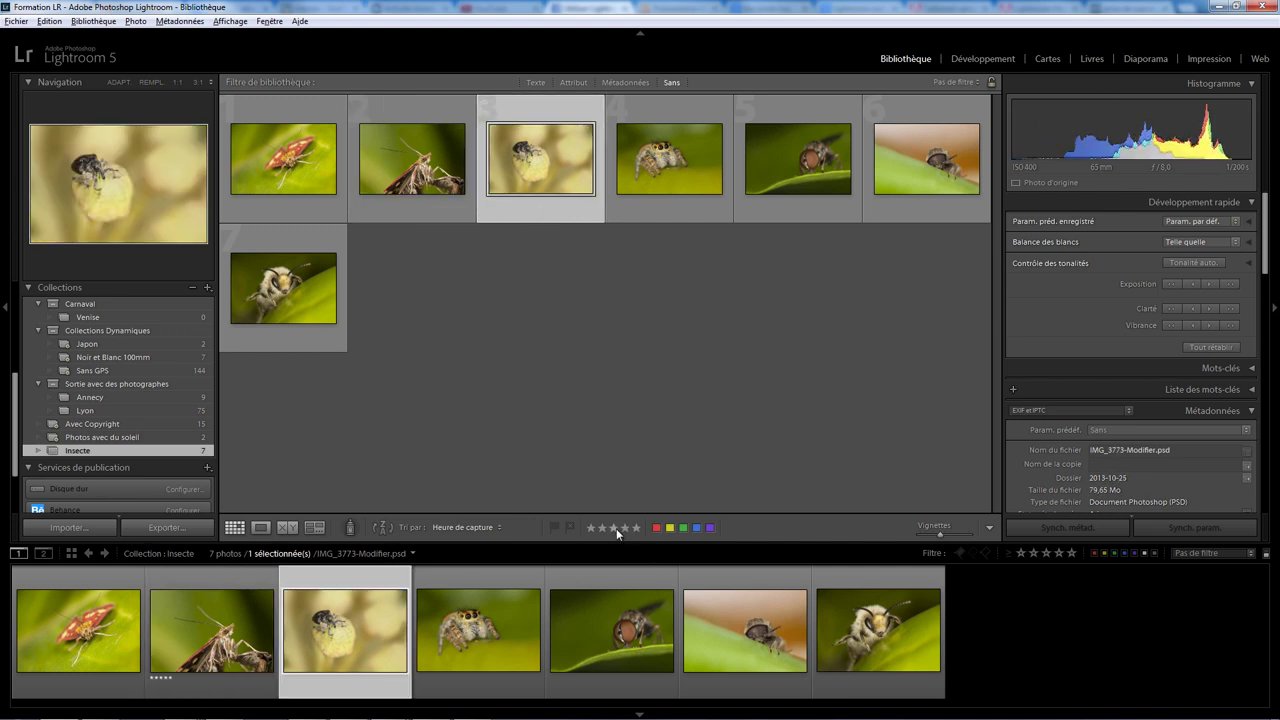
left_click(616, 528)
key("Right")
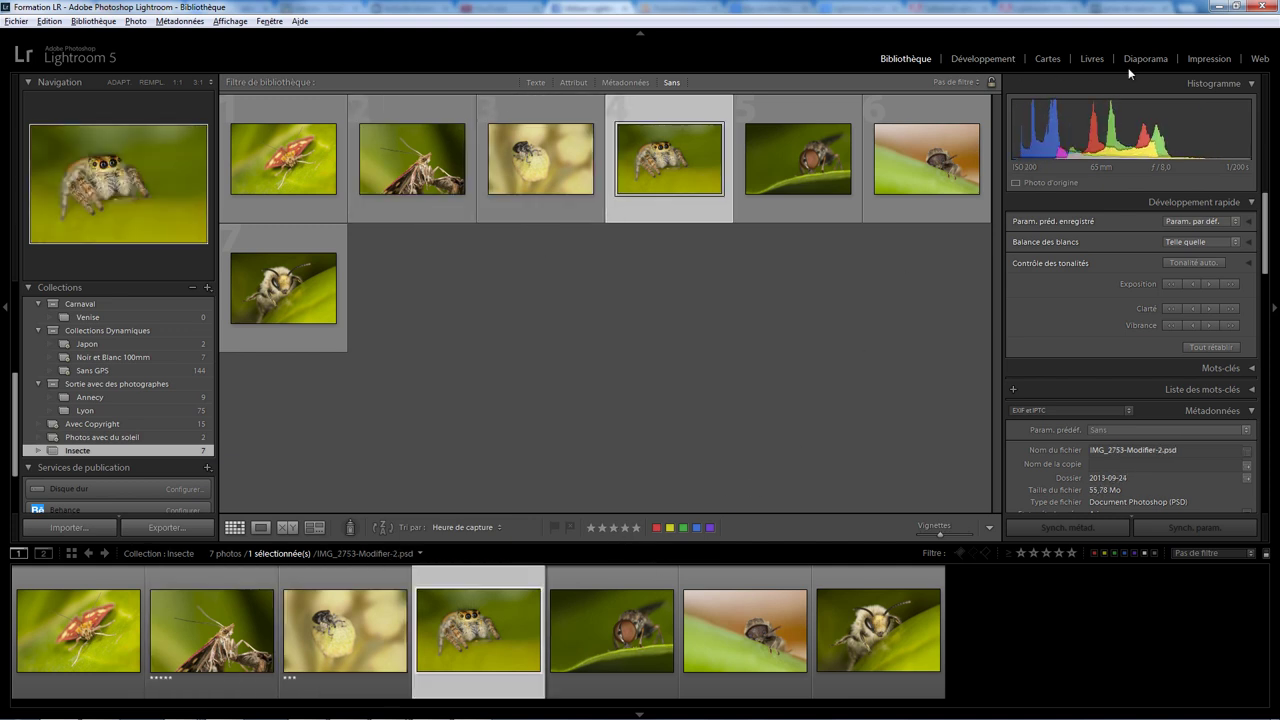
- Show the moth as slide 2 in Slideshow with the star-rating overlay turned off
left_click(1142, 58)
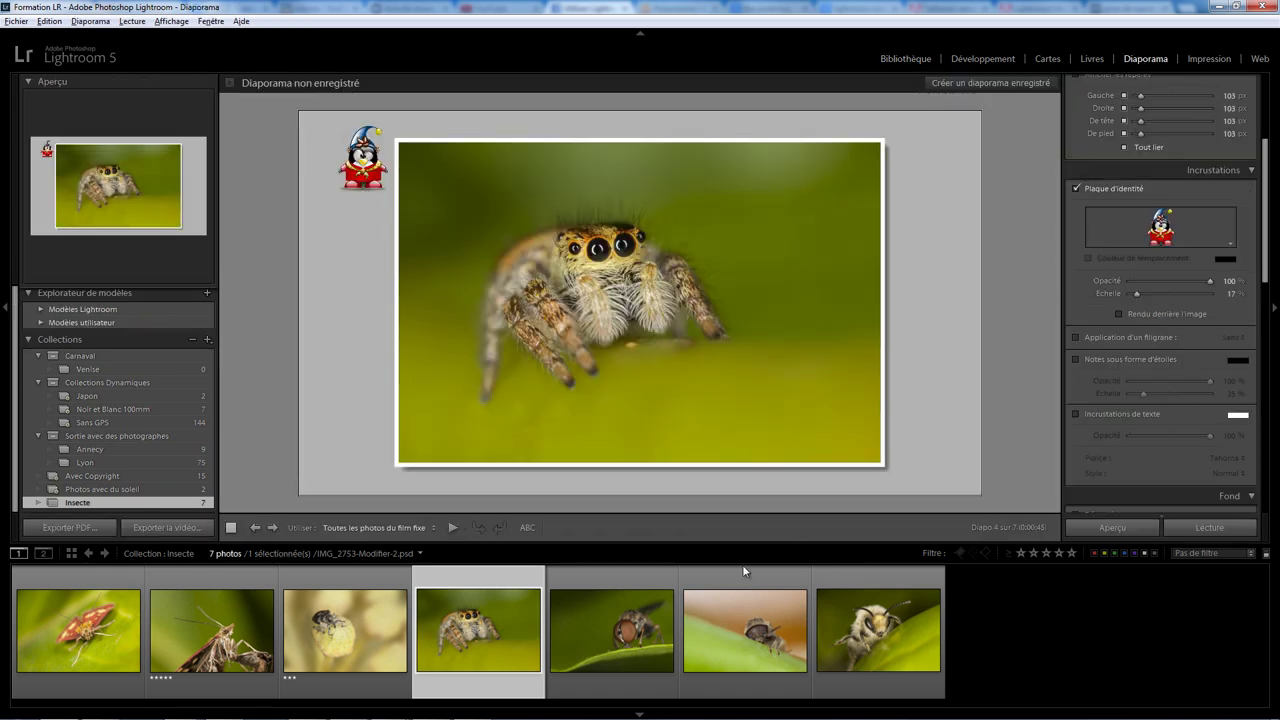
left_click(240, 690)
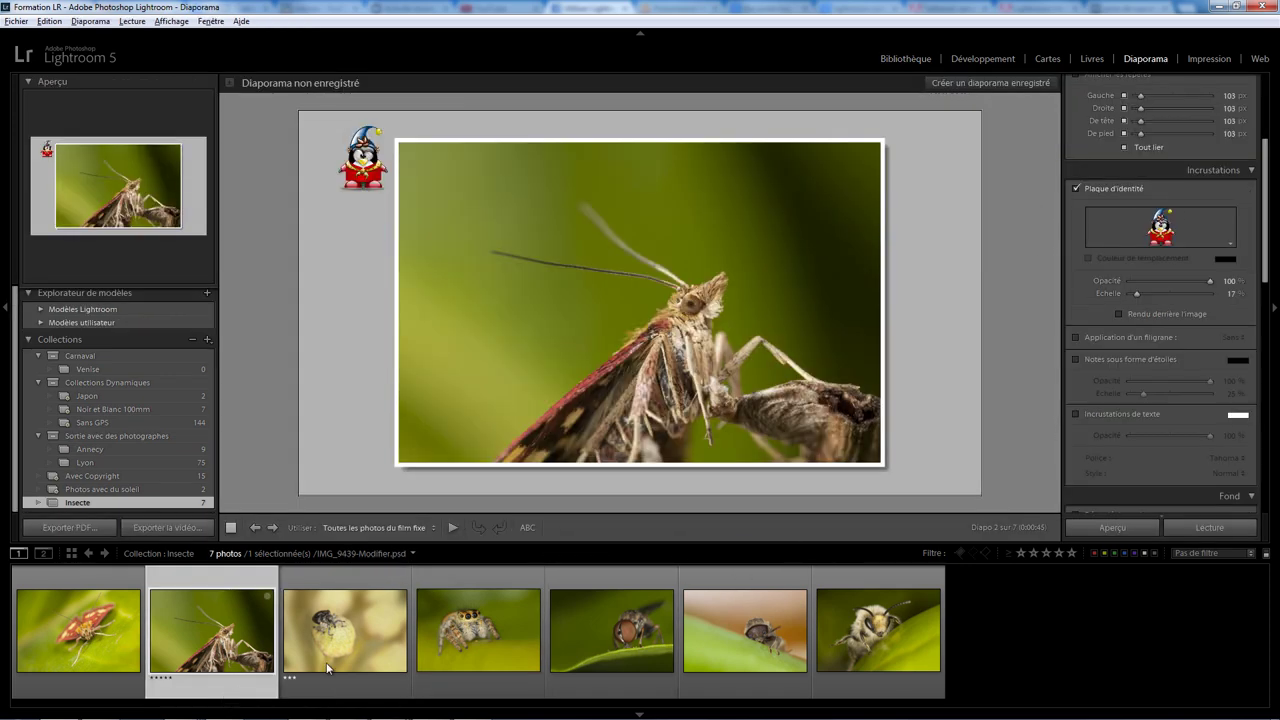
left_click(1096, 361)
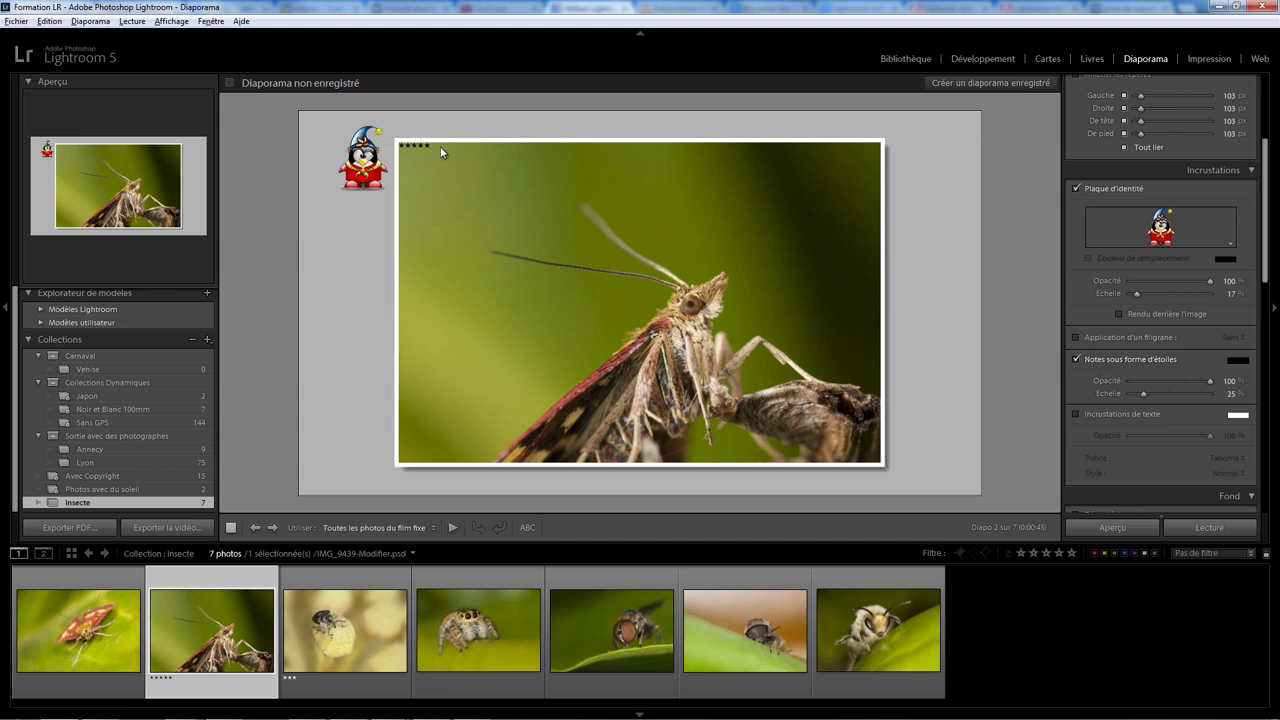
left_click(1119, 360)
scroll(1265, 284, "down", 1)
scroll(1265, 284, "down", 3)
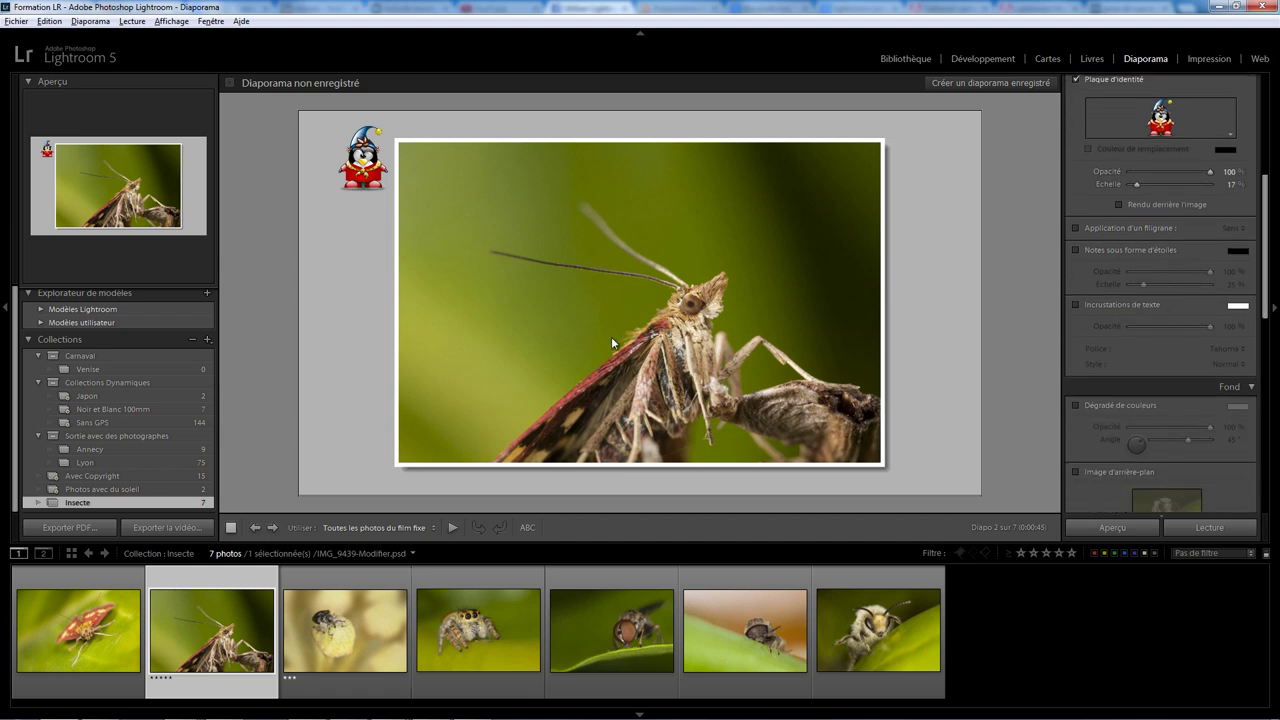
- Add a Date text overlay reading '14 avril 2014' at the slide's bottom-left
left_click(527, 528)
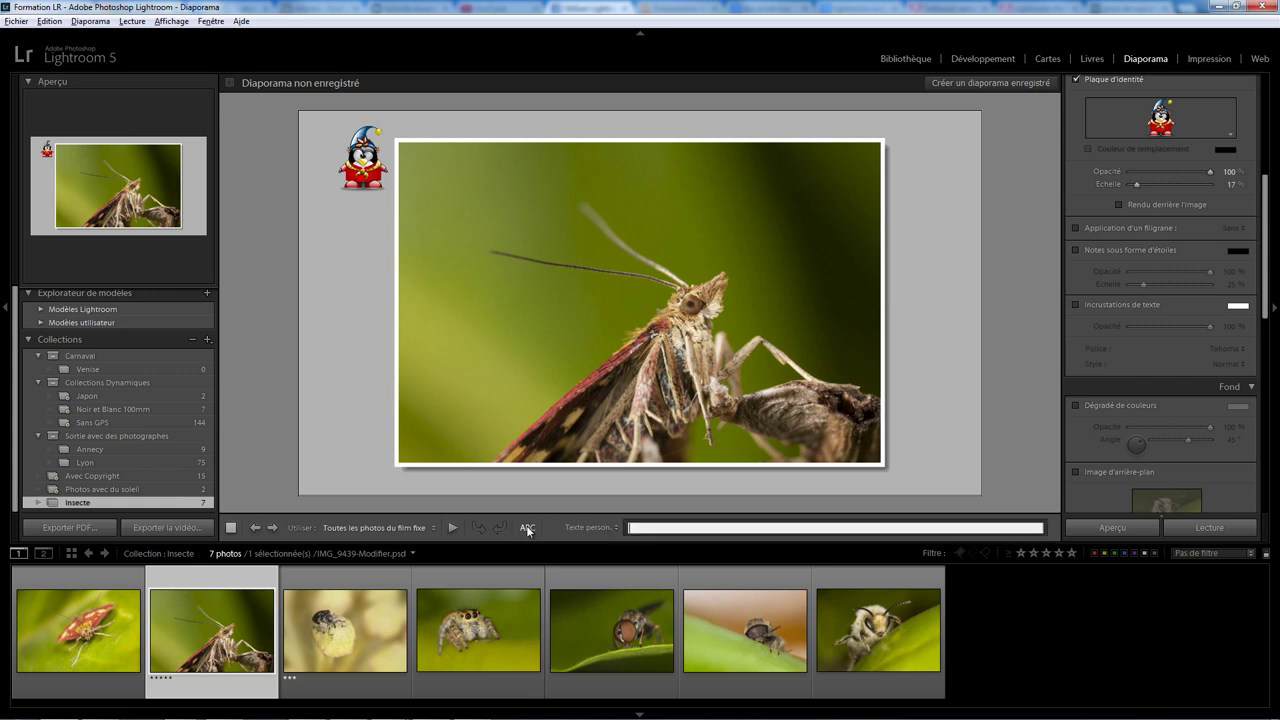
left_click(579, 530)
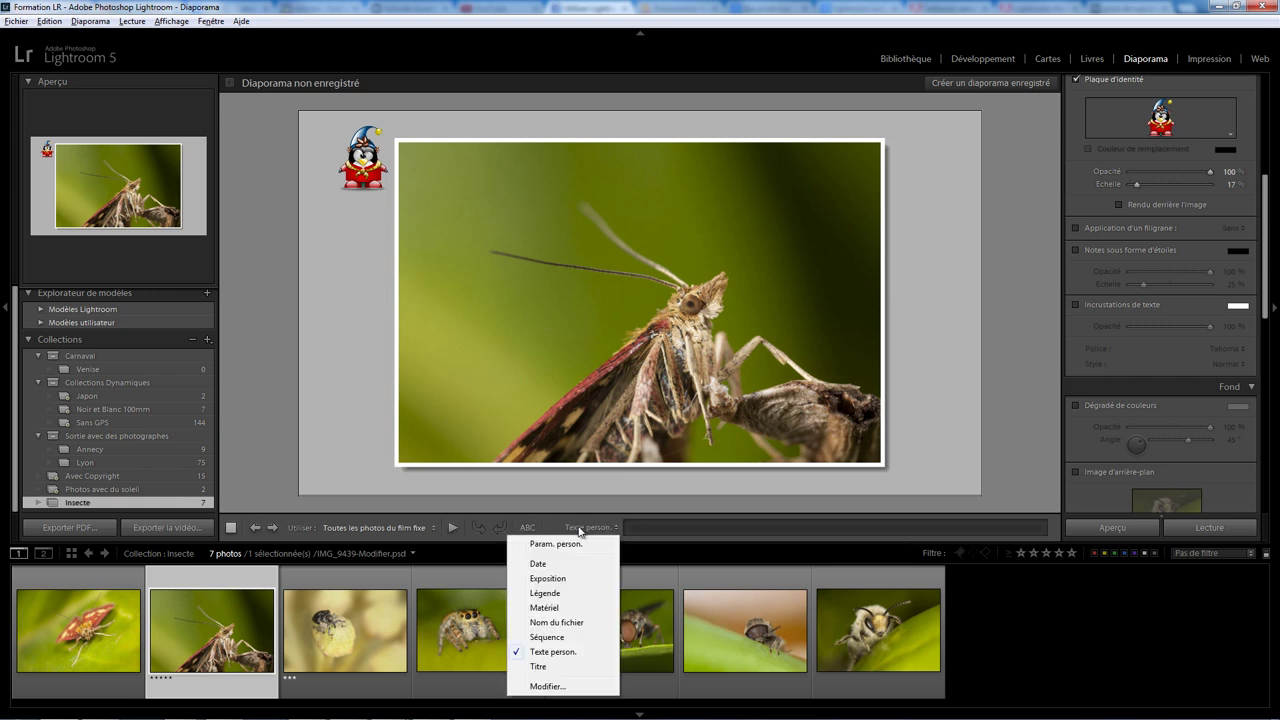
left_click(554, 564)
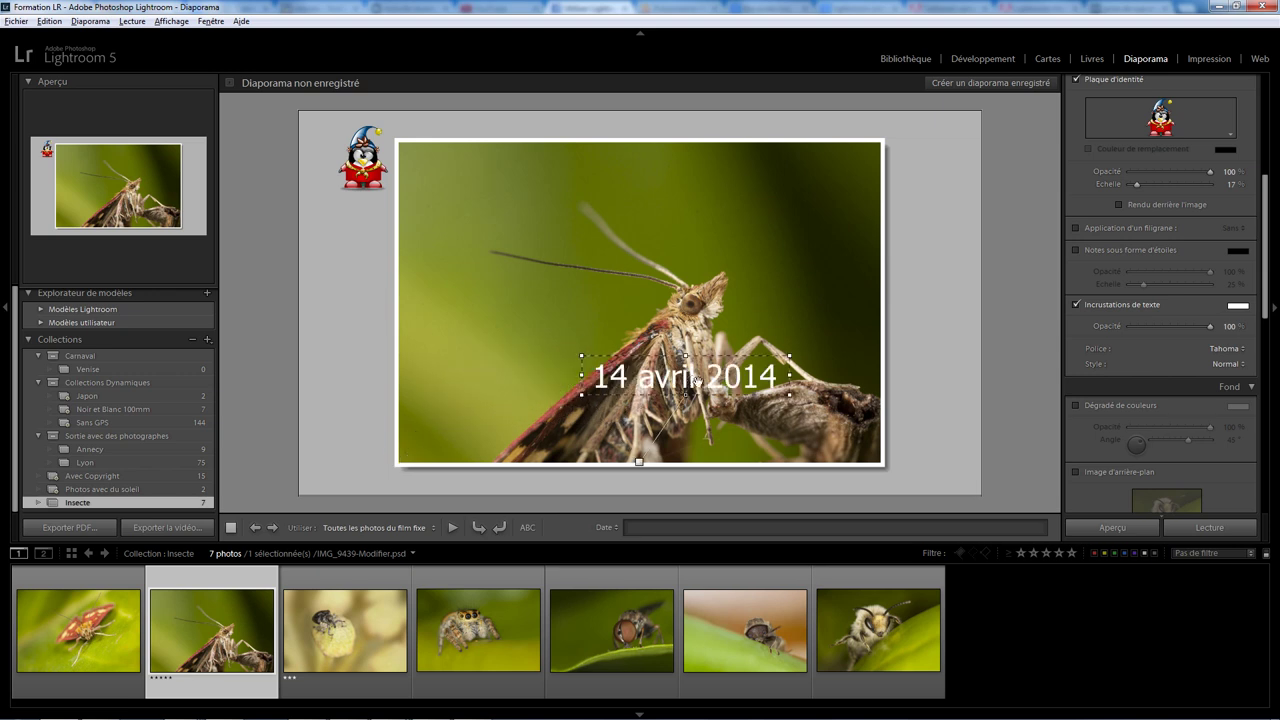
mouse_move(399, 471)
left_mouse_down()
mouse_move(563, 337)
mouse_move(391, 482)
mouse_move(405, 471)
left_mouse_up()
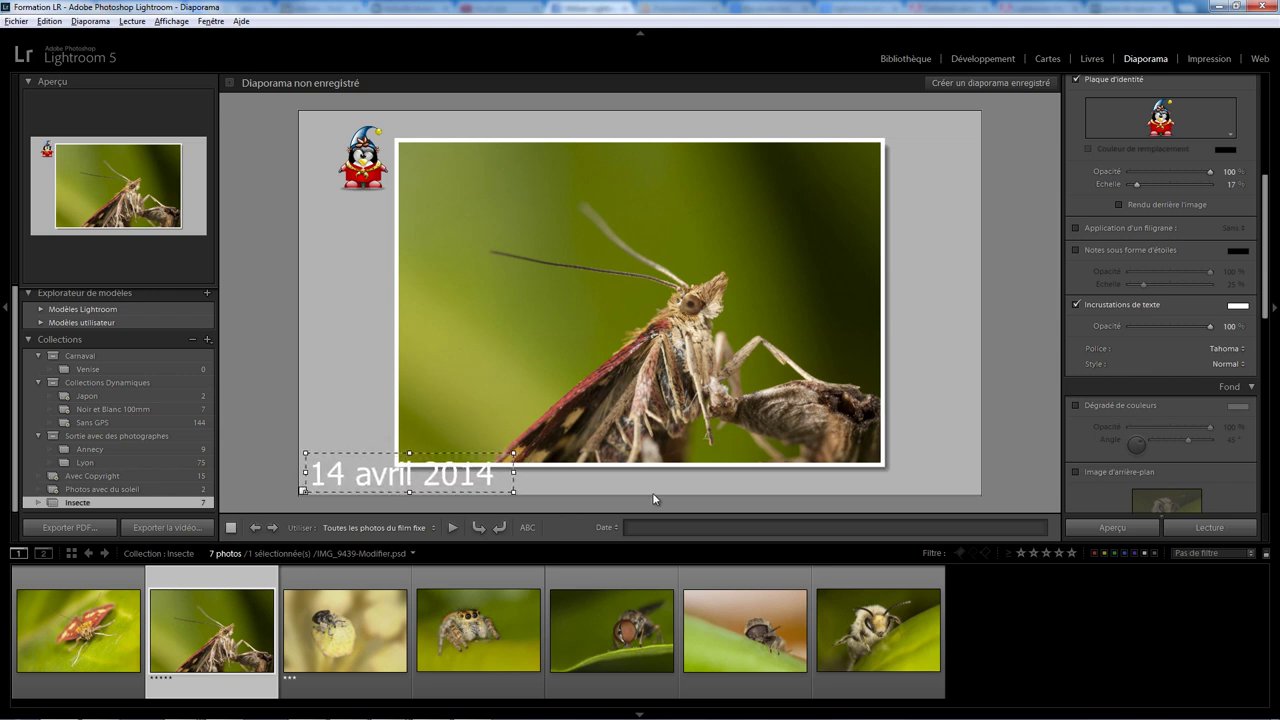
left_click(612, 486)
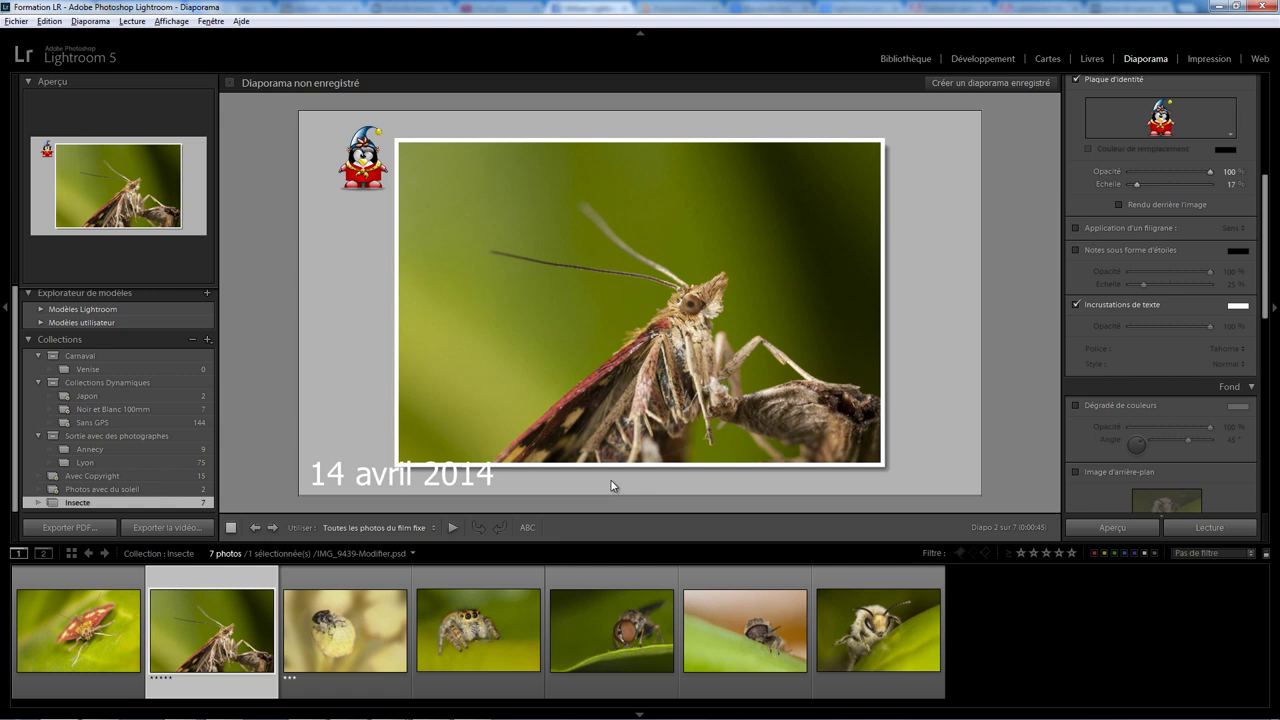
left_click(526, 528)
- Add an Exposition caption at the bottom-right, lowering its opacity and changing its colour
left_click(587, 526)
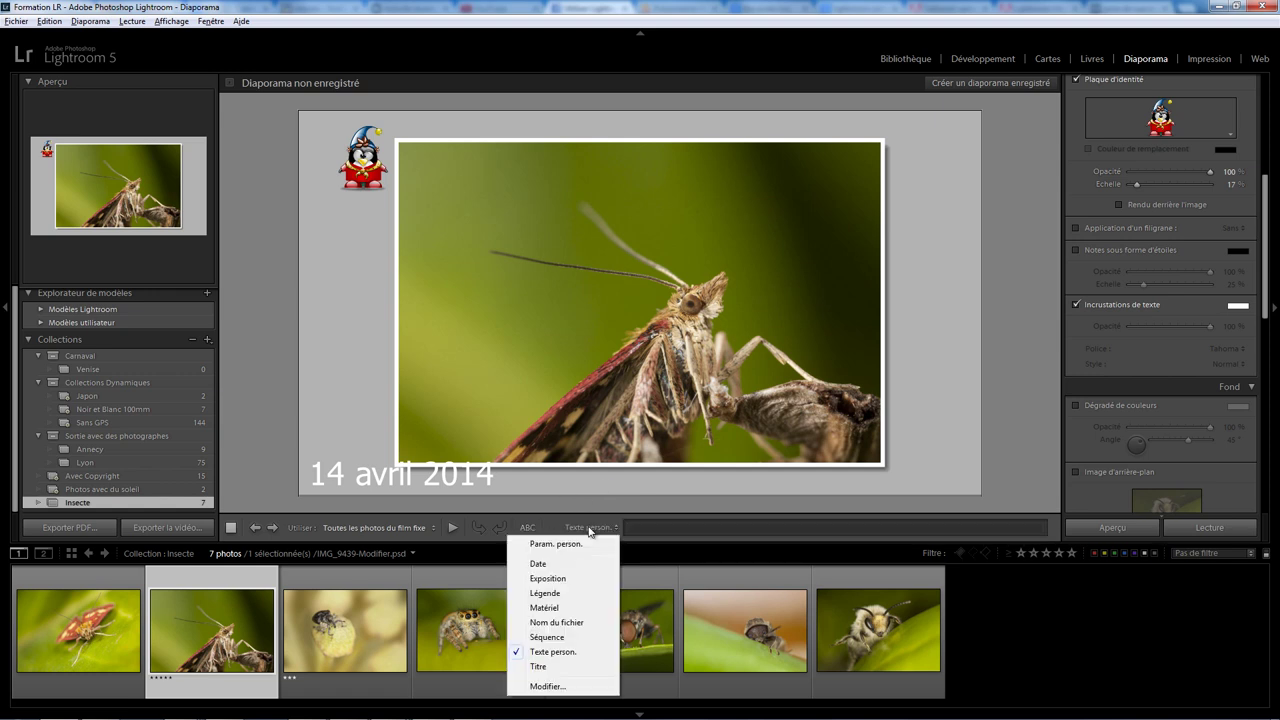
left_click(569, 576)
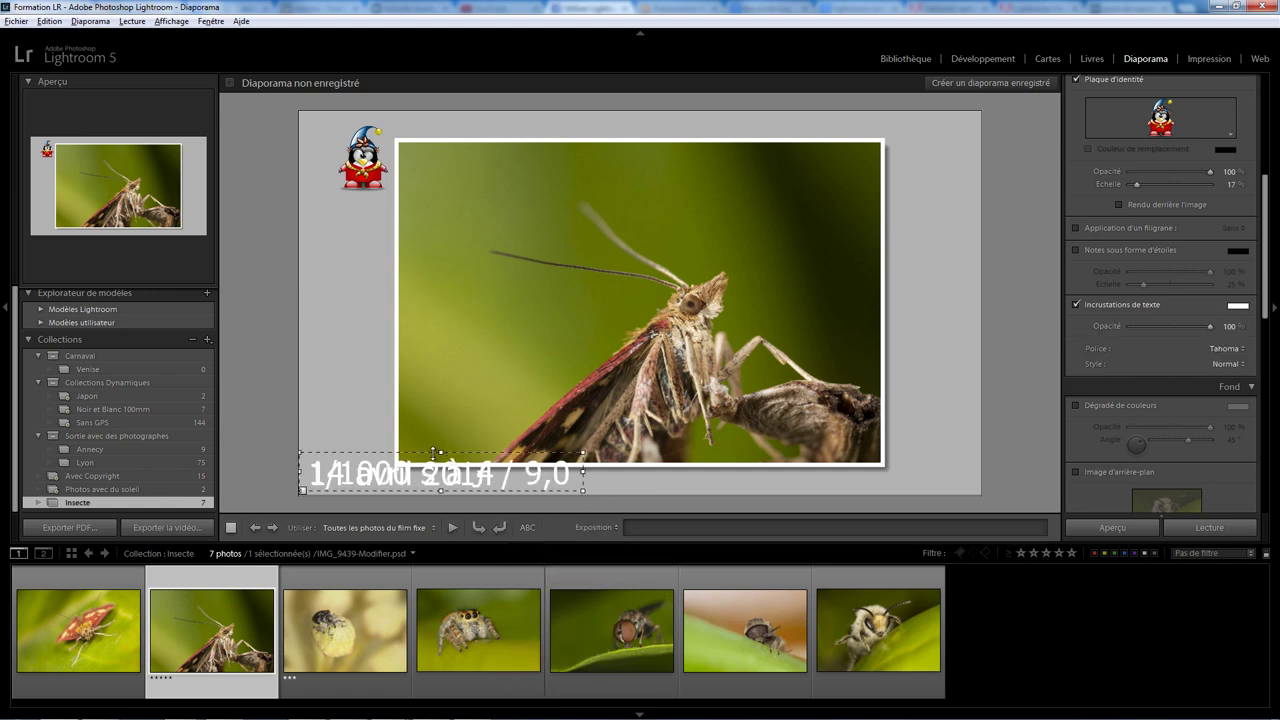
mouse_move(423, 467)
left_mouse_down()
mouse_move(773, 456)
mouse_move(811, 476)
left_mouse_up()
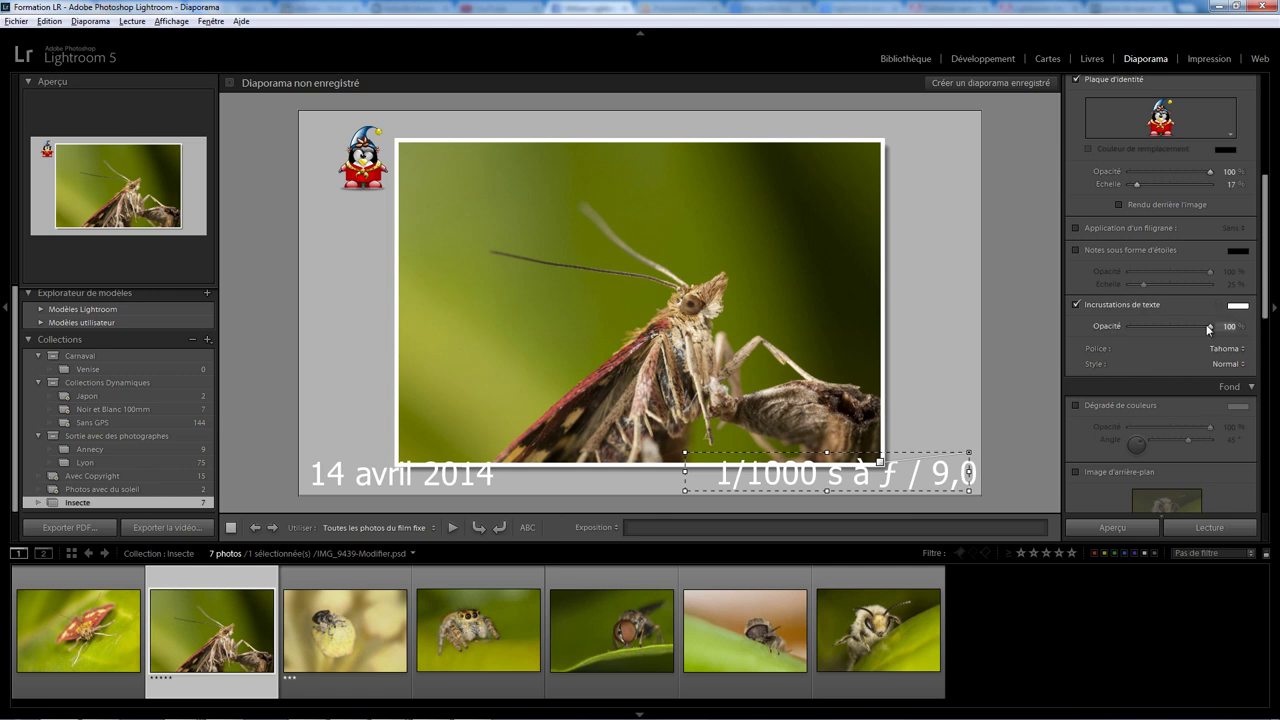
mouse_move(1208, 324)
left_mouse_down()
mouse_move(1140, 324)
mouse_move(1182, 326)
left_mouse_up()
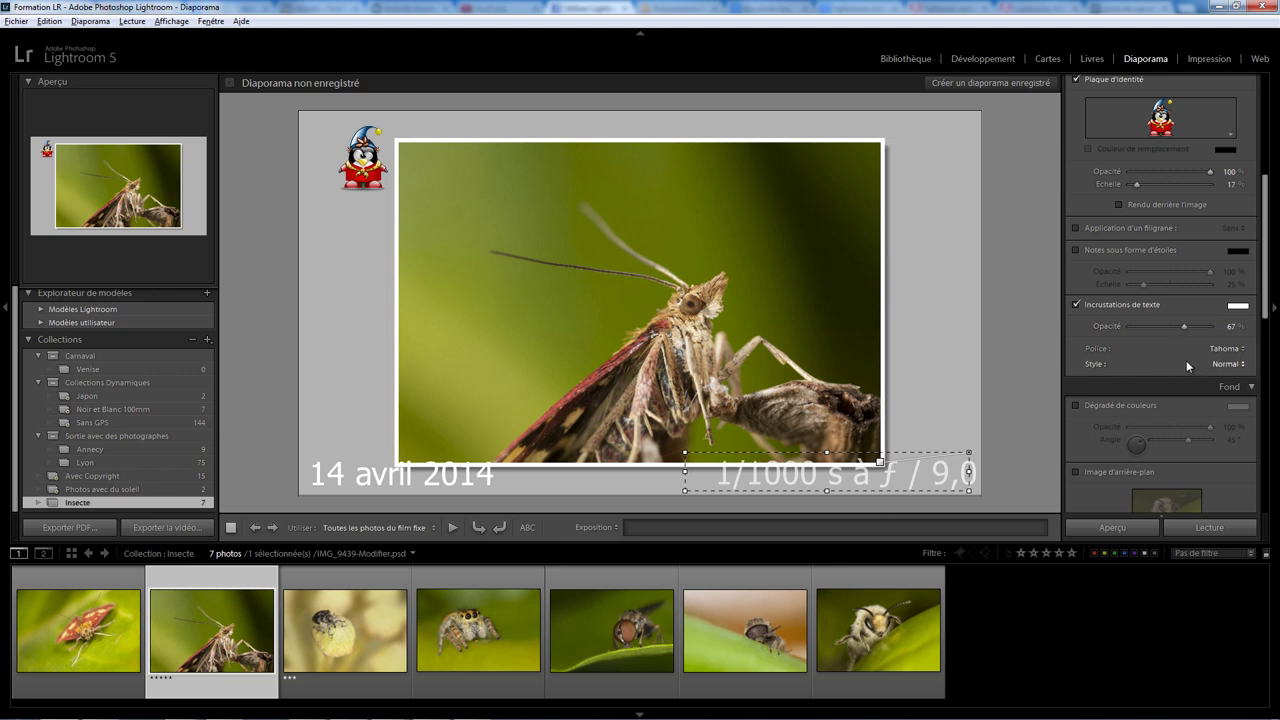
left_click(1238, 305)
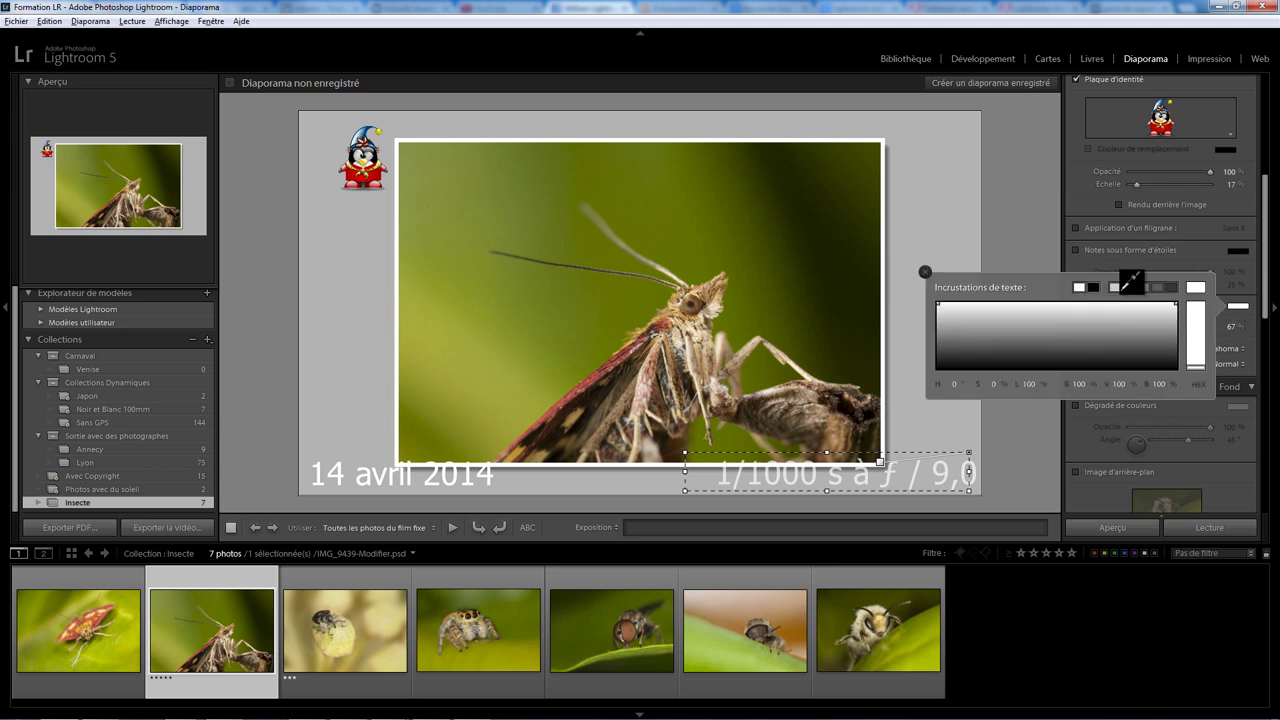
left_click(1130, 288)
left_click(924, 271)
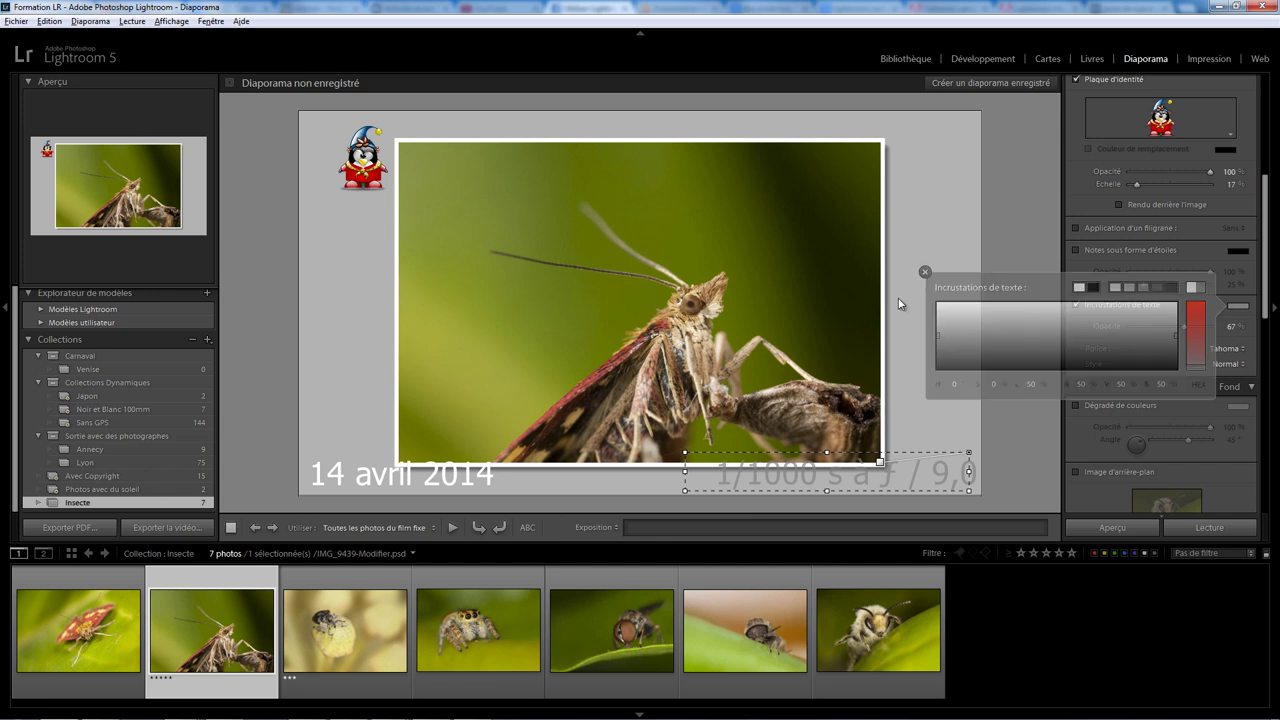
- Delete both the exposure caption and the 14 avril 2014 date caption
left_click(381, 480)
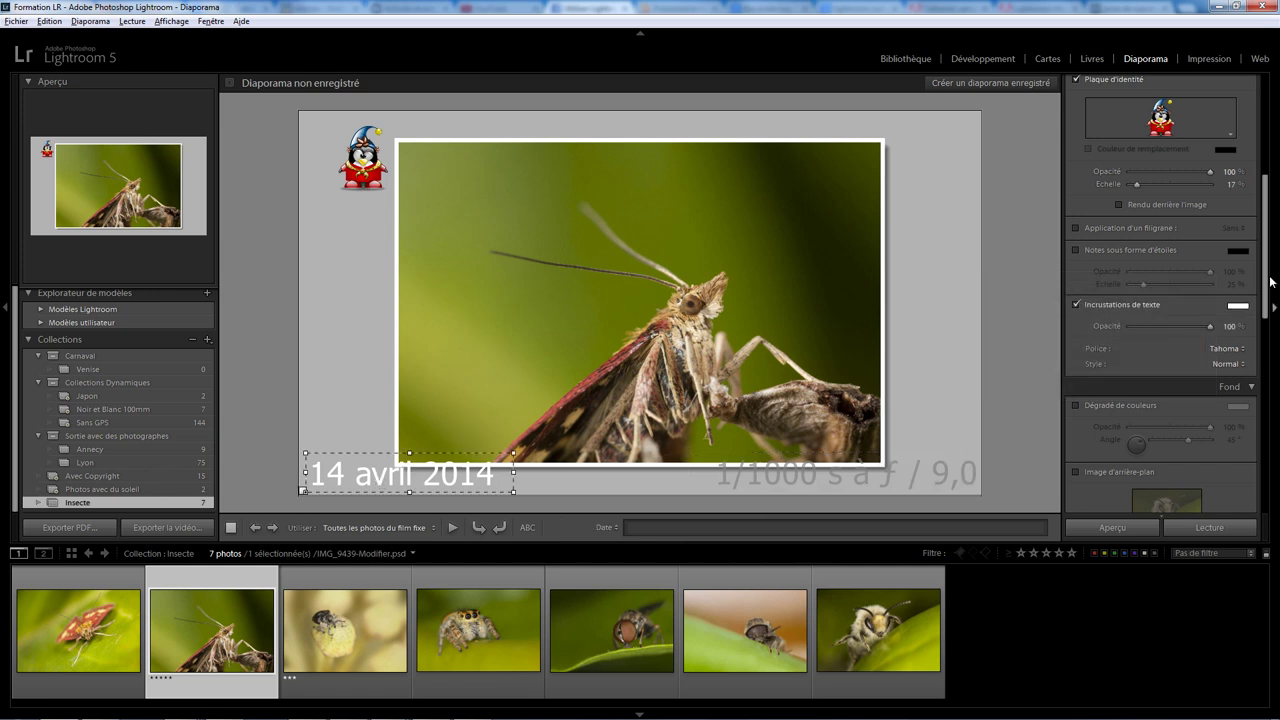
left_click(829, 485)
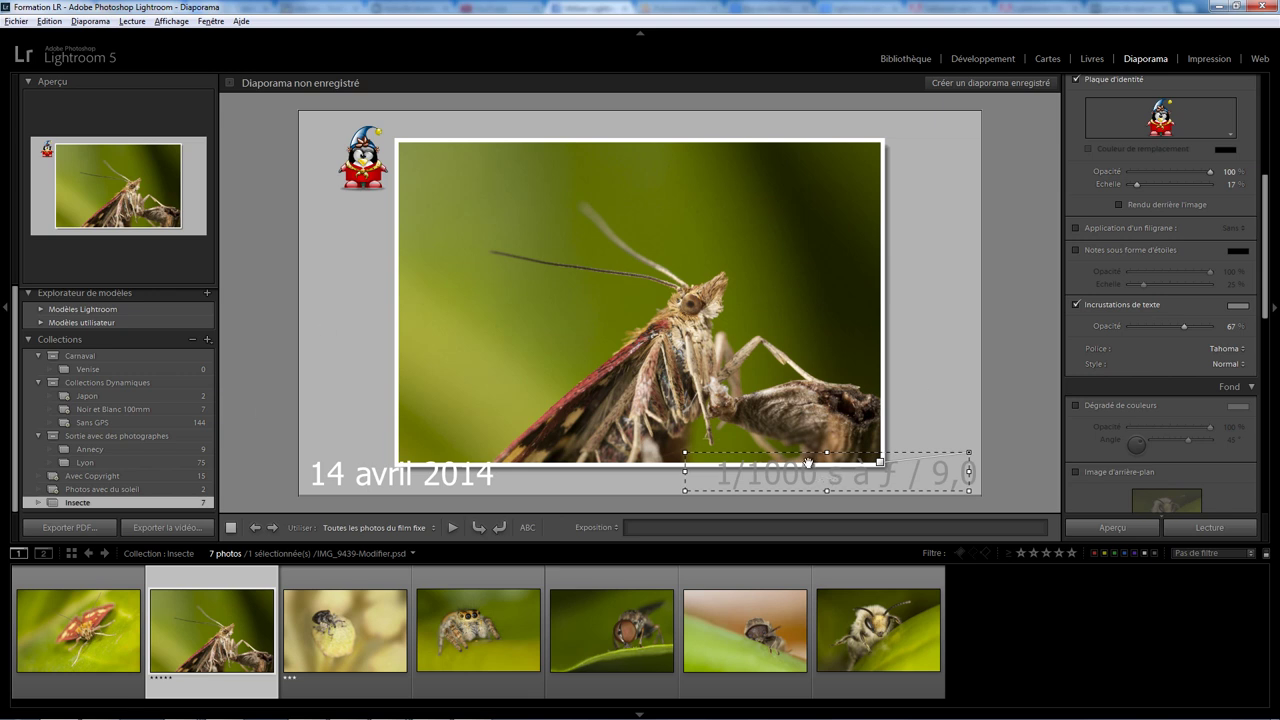
key("Delete")
left_click(430, 470)
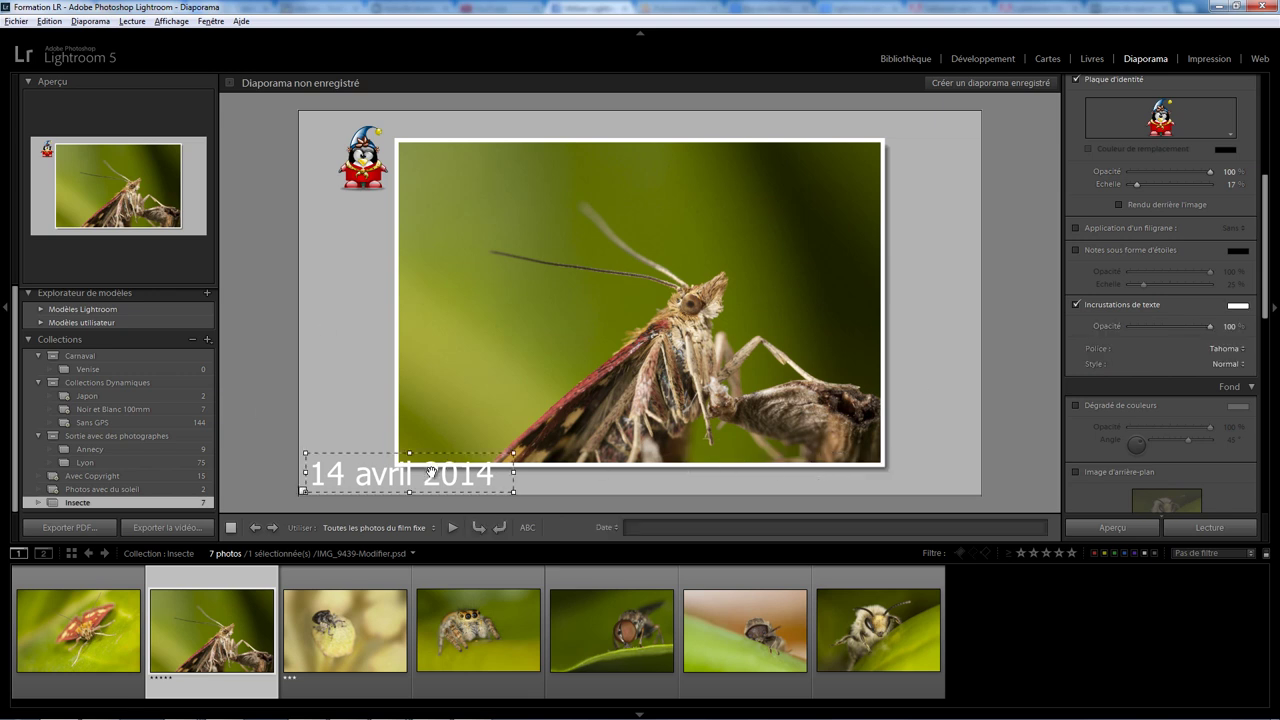
key("Delete")
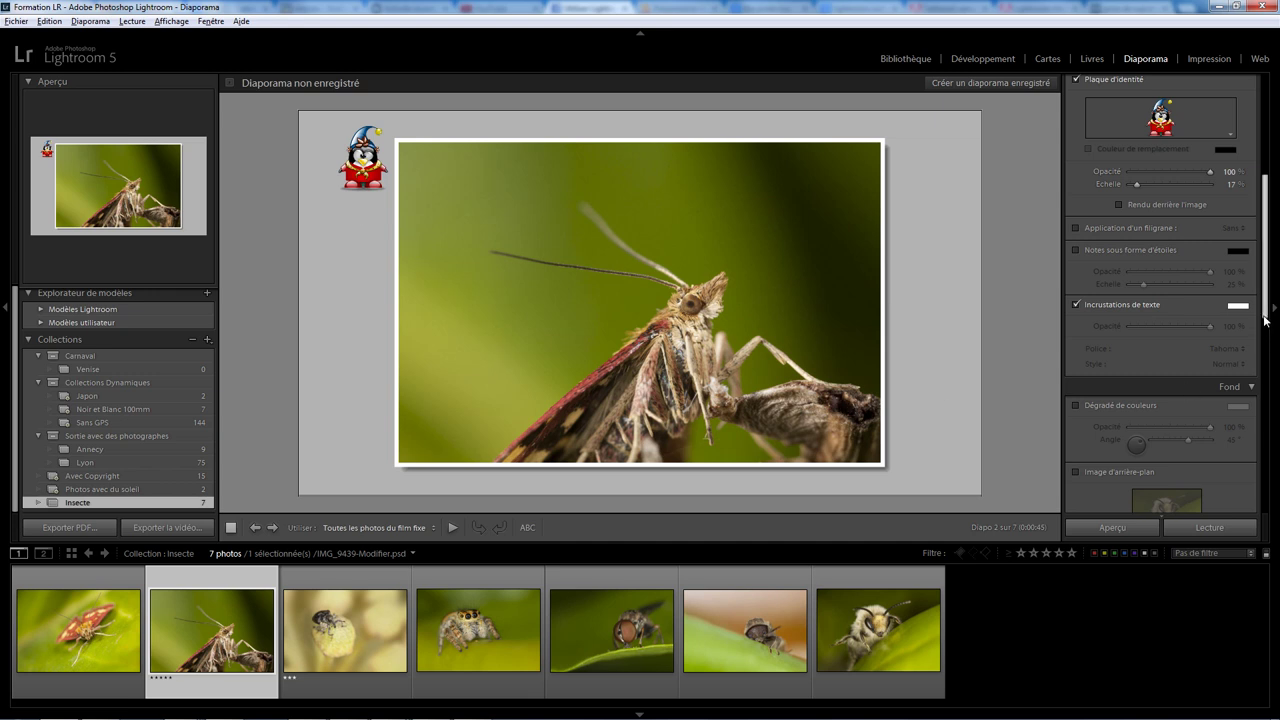
- In the Fond panel, swap the colour gradient for a full-opacity background image
scroll(1267, 325, "down", 2)
scroll(1267, 325, "down", 3)
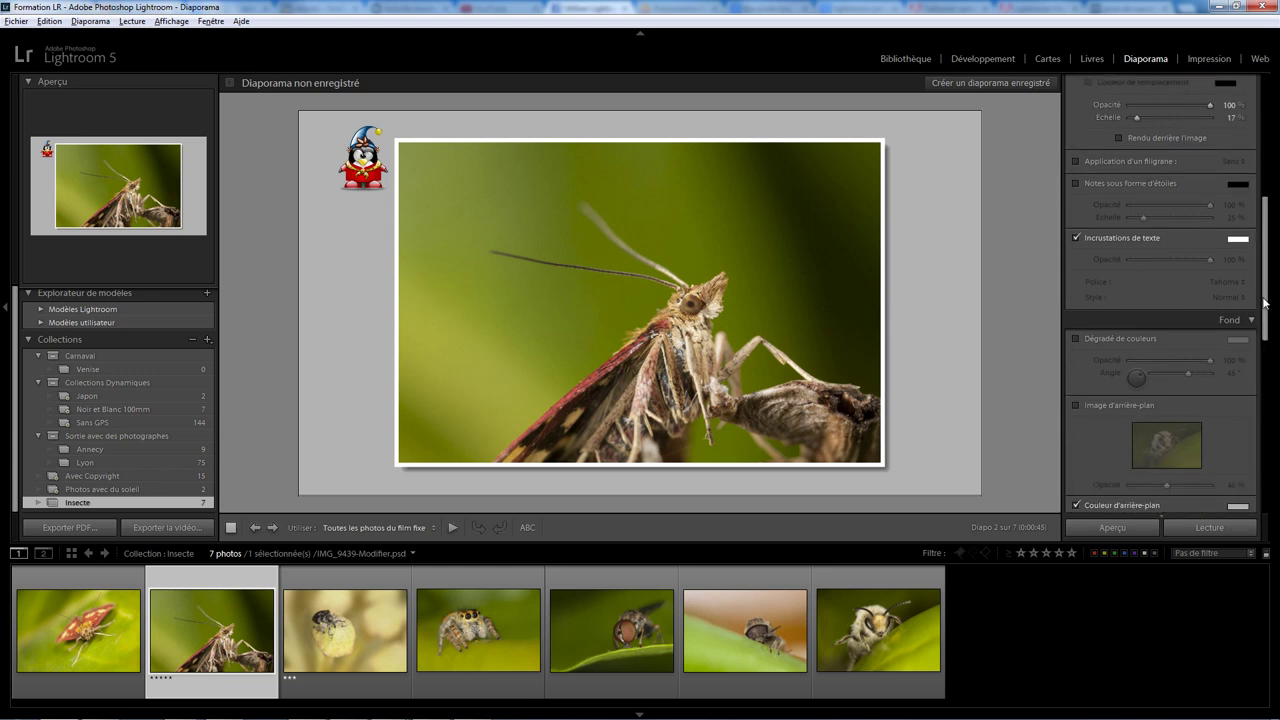
scroll(1100, 380, "down", 5)
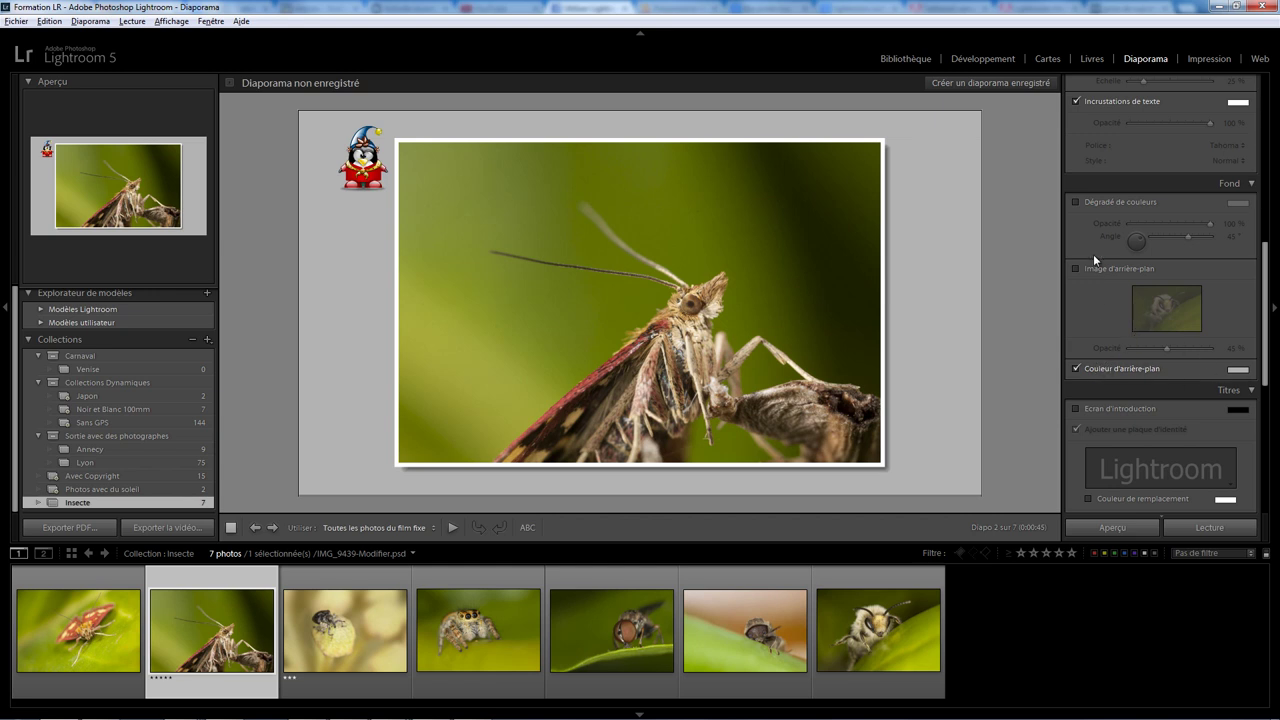
left_click(1084, 197)
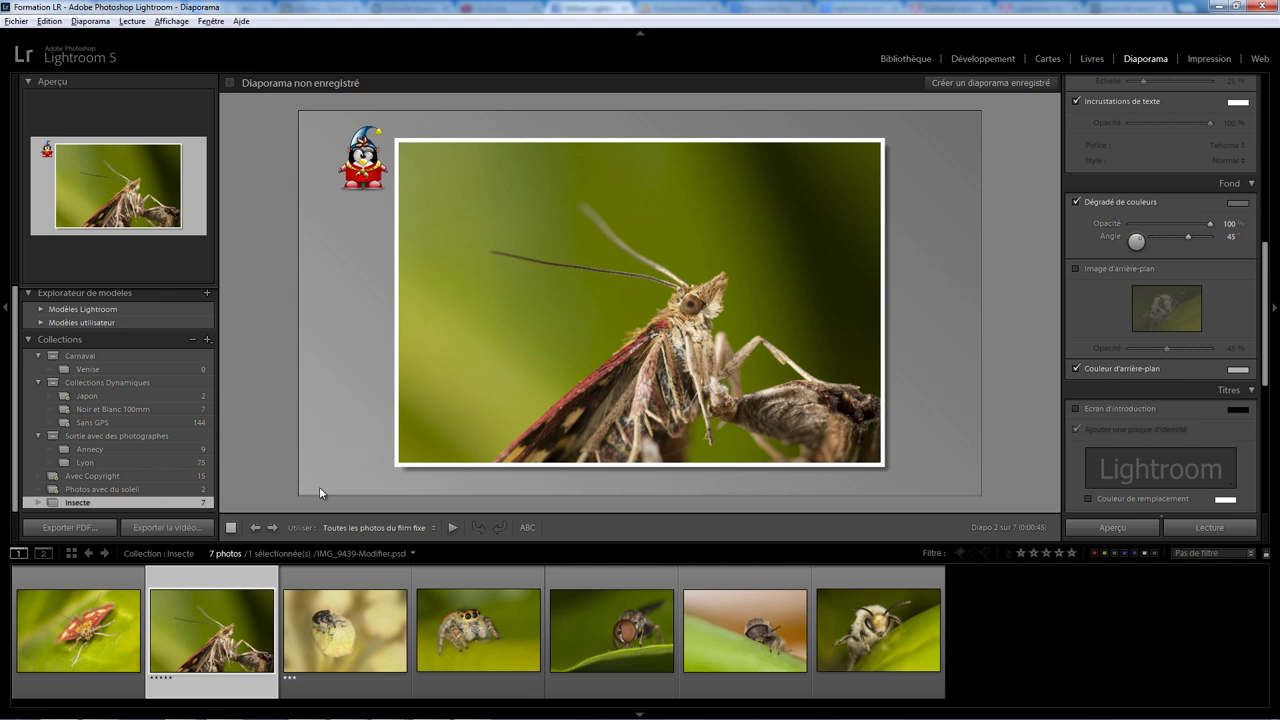
left_click(1096, 268)
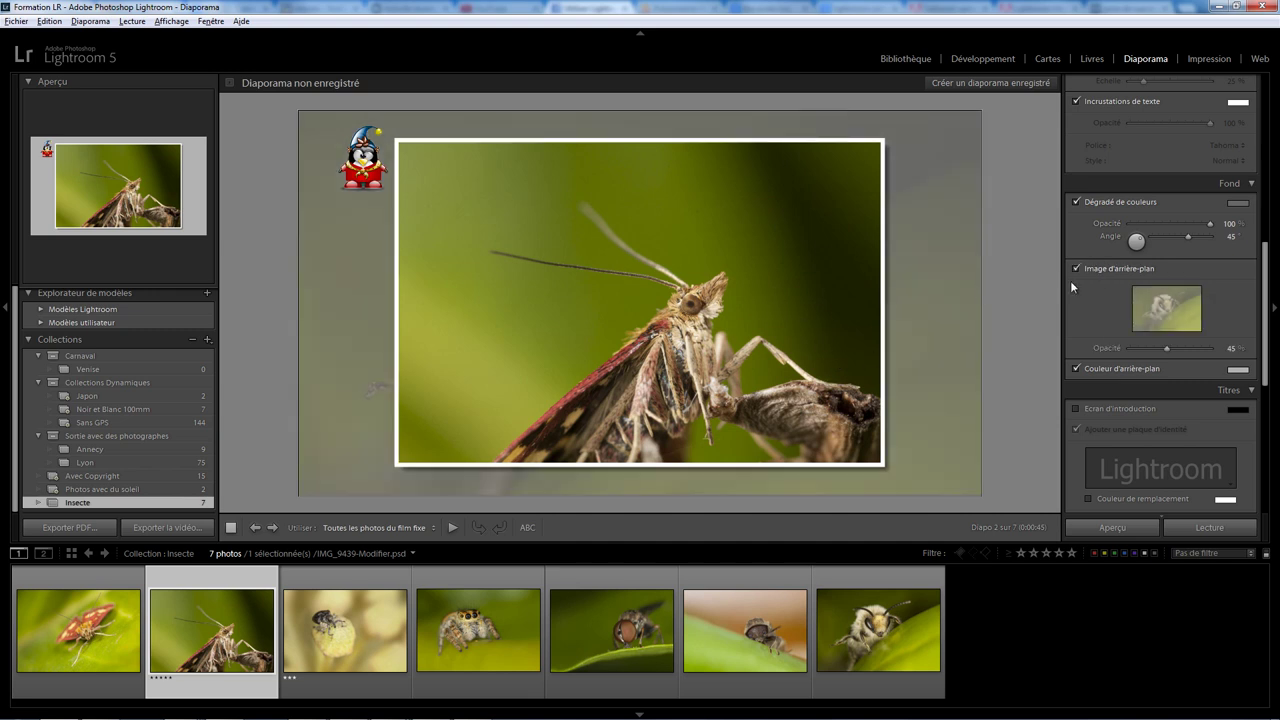
left_click(1109, 203)
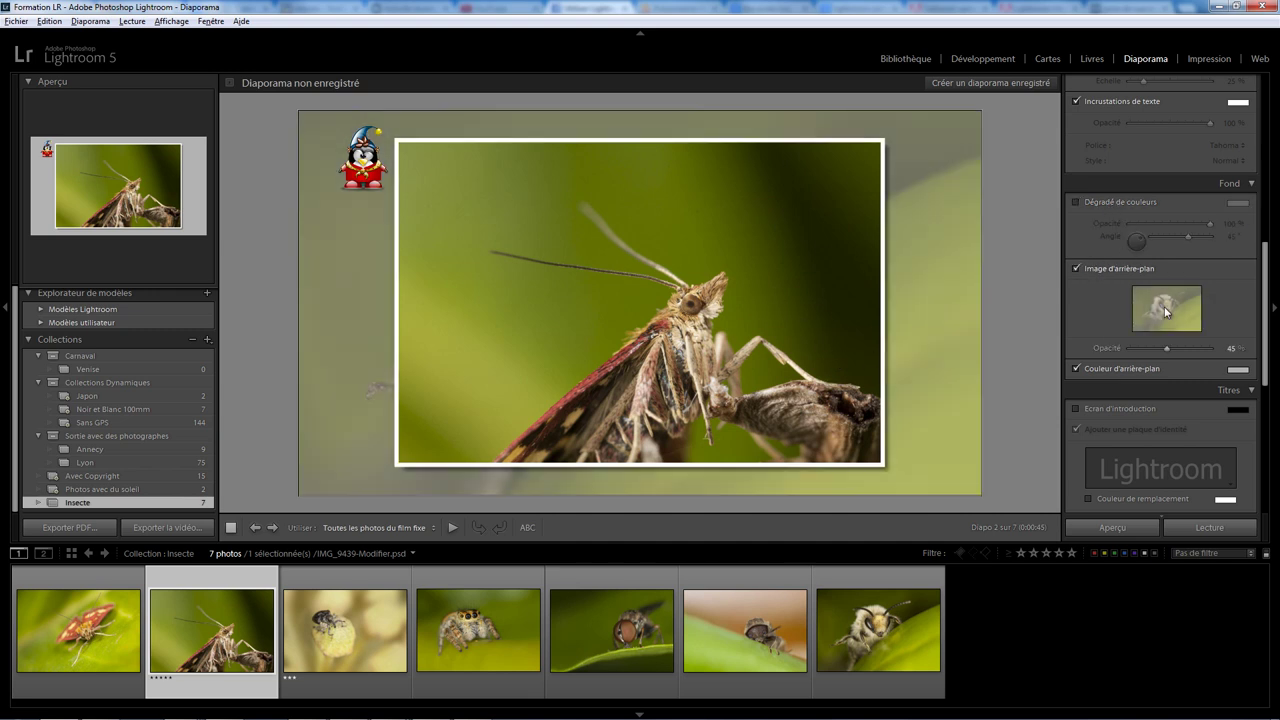
mouse_move(1165, 348)
left_mouse_down()
mouse_move(1214, 348)
mouse_move(1131, 352)
mouse_move(1182, 352)
left_mouse_up()
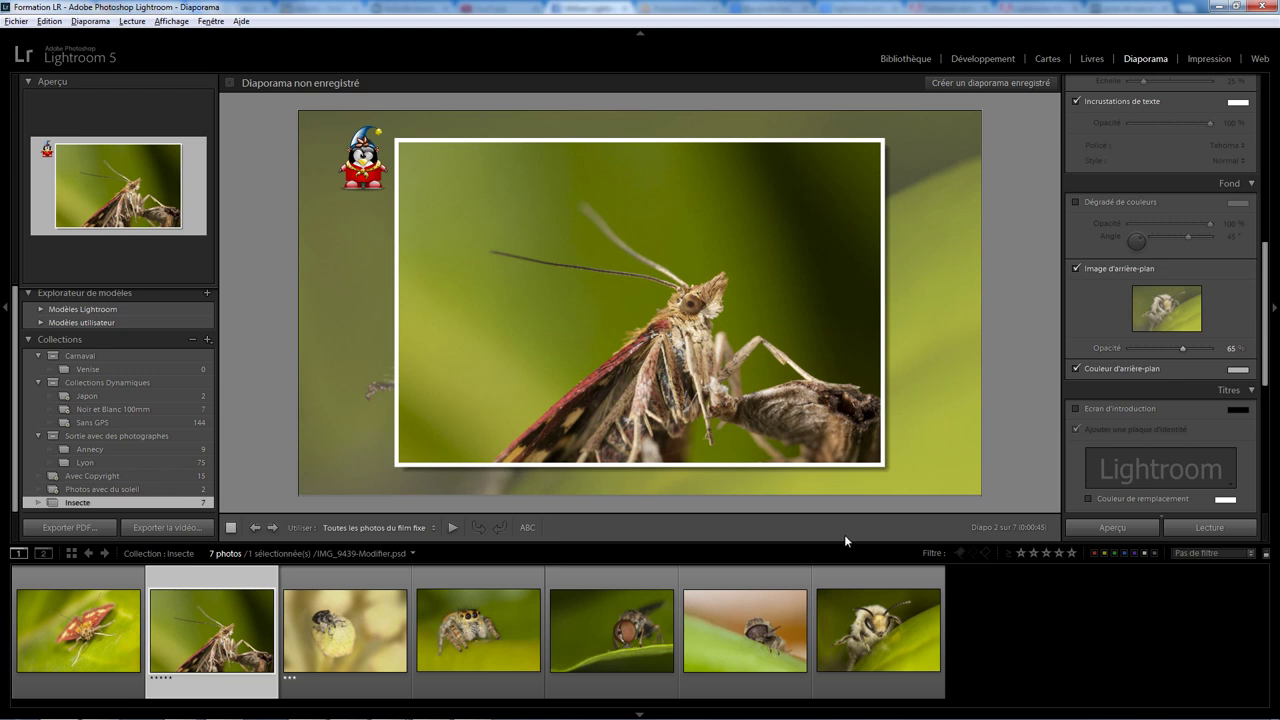
- Try two spider photos as background, then revert to a grey 45° colour gradient only
left_click_drag(470, 640, 1159, 317)
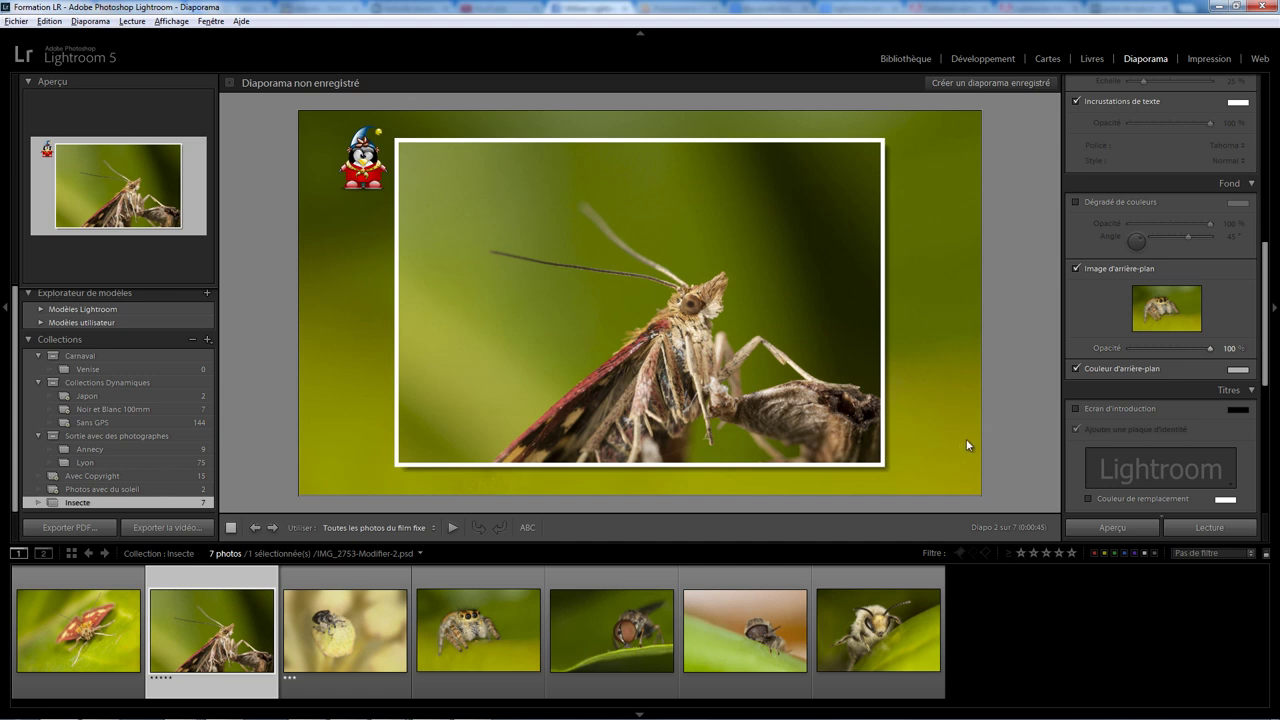
left_click_drag(745, 630, 1157, 311)
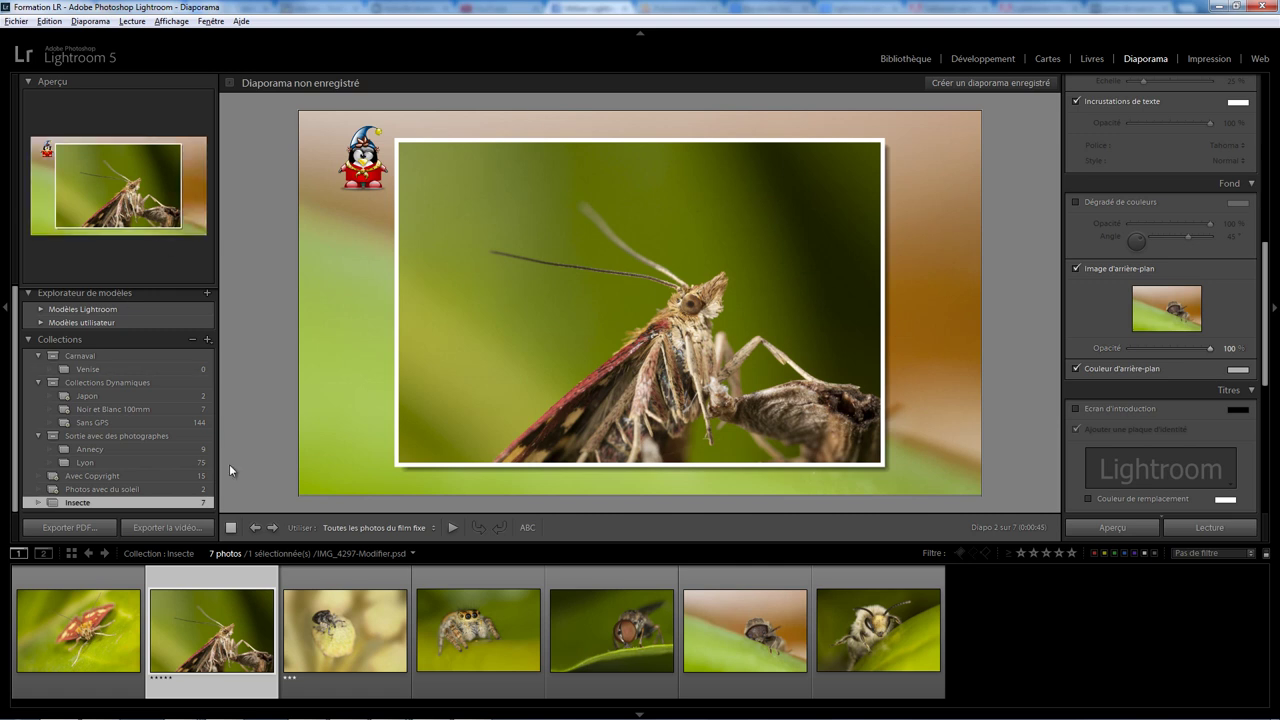
left_click(1076, 268)
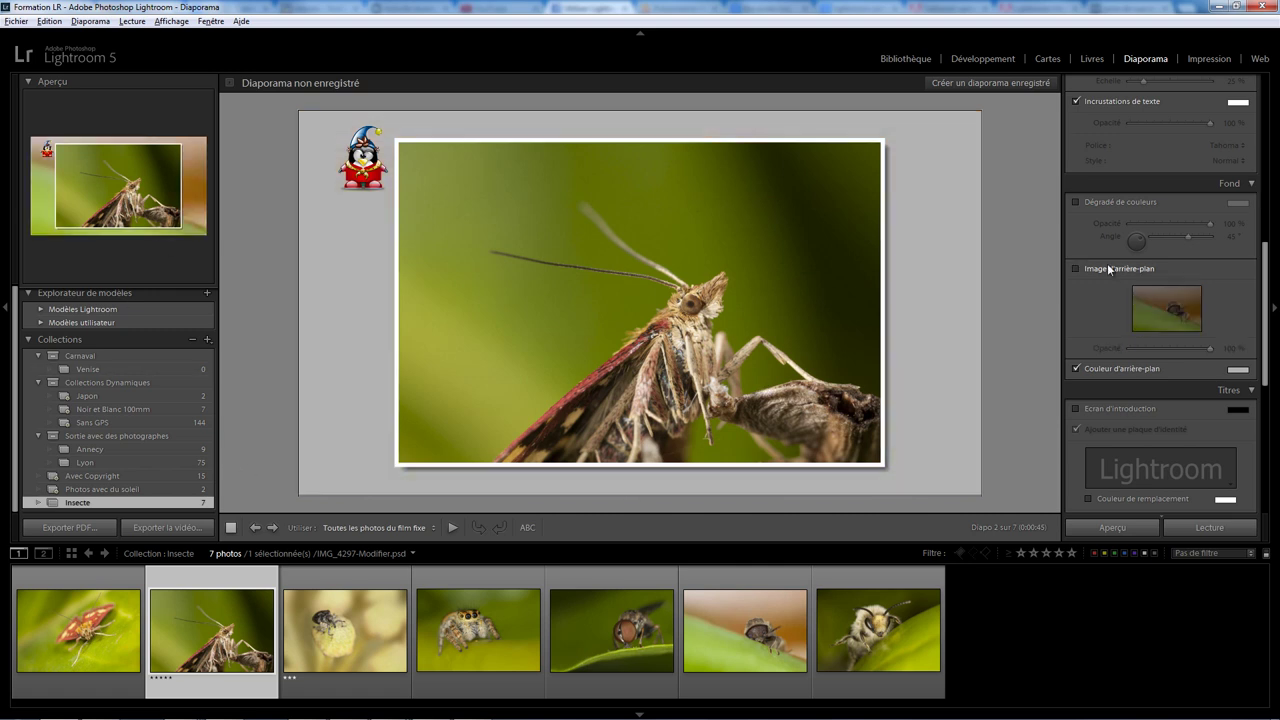
left_click(1087, 200)
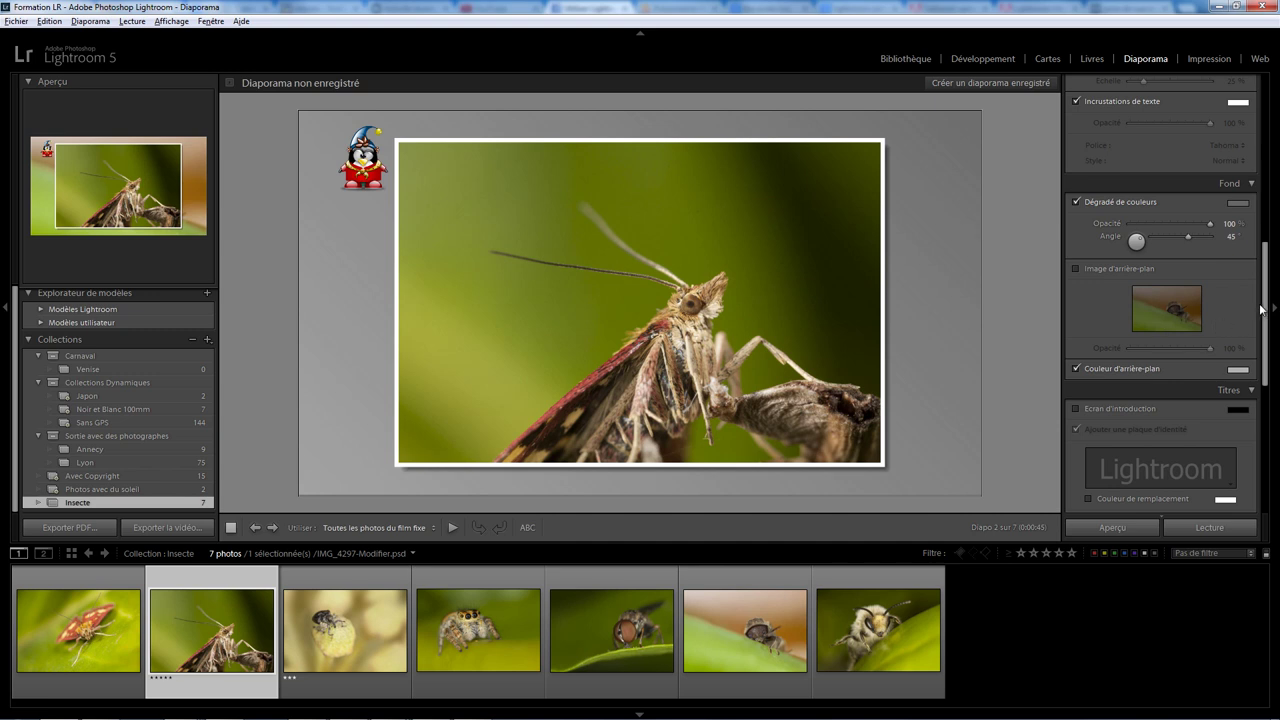
left_click_drag(1266, 309, 1266, 343)
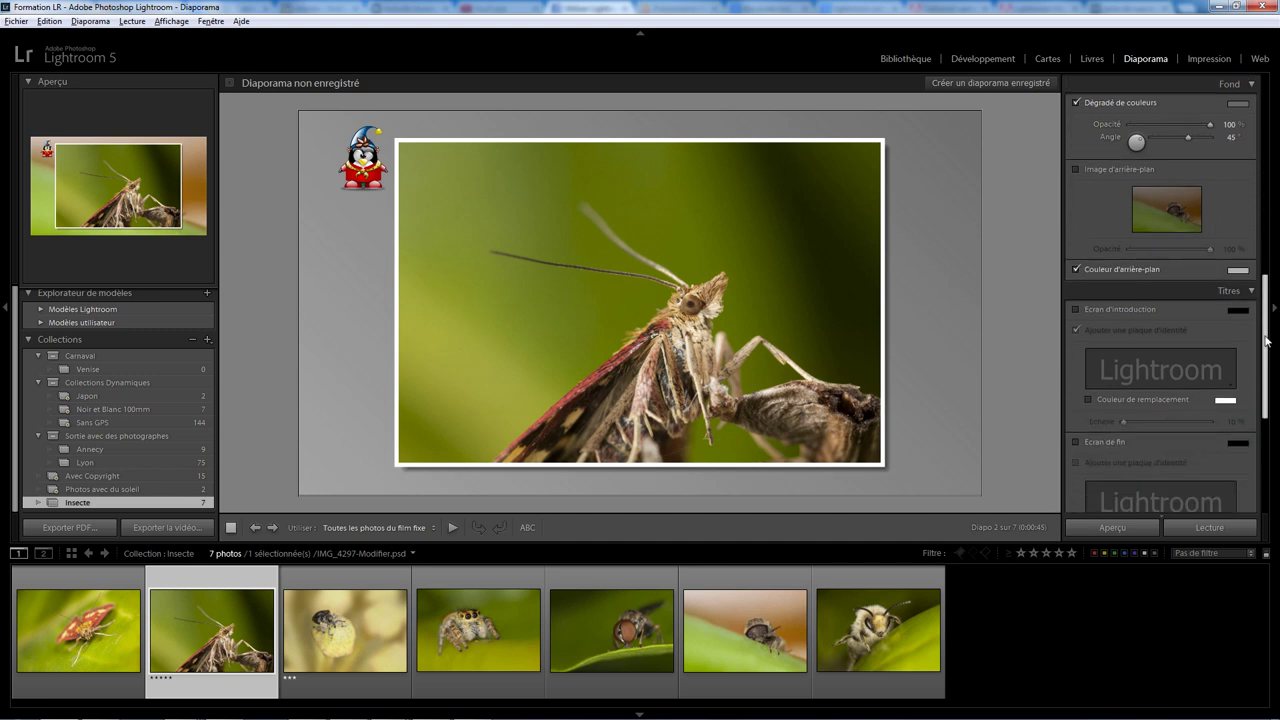
- Add an intro screen whose identity plate reads 'Mes insectes' at size 72
left_click(1096, 311)
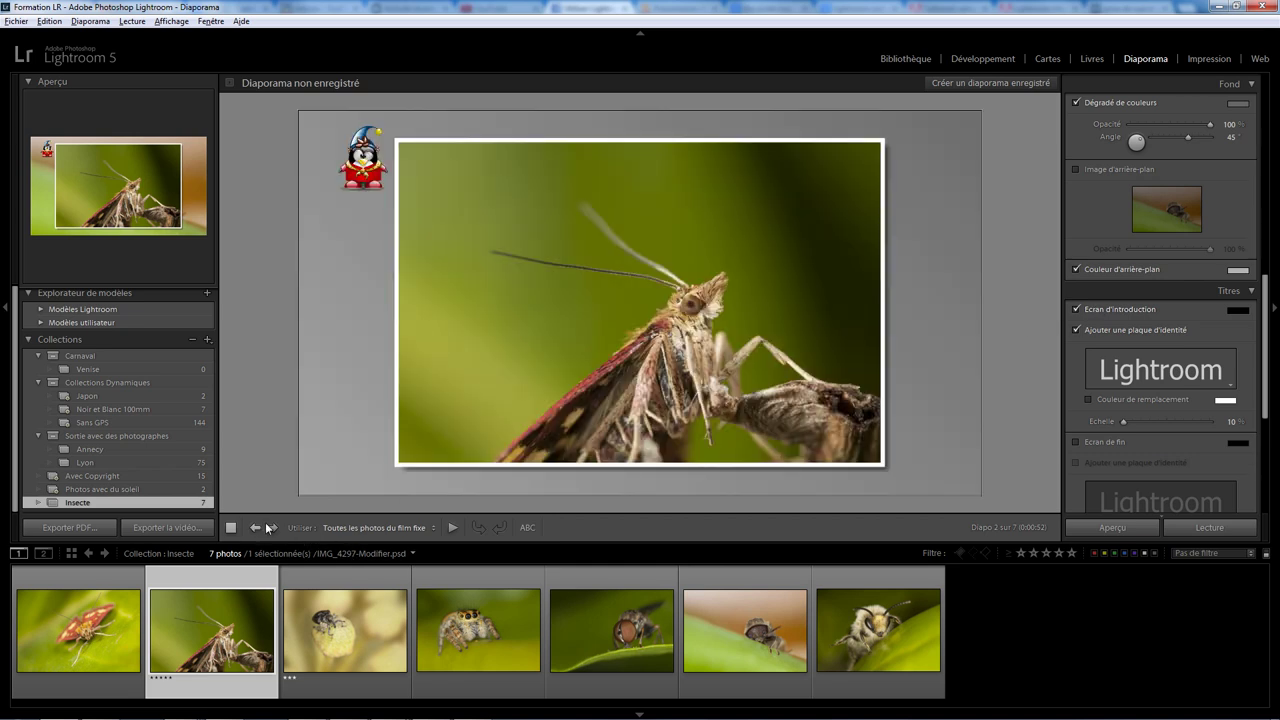
left_click(1166, 370)
left_click(1160, 392)
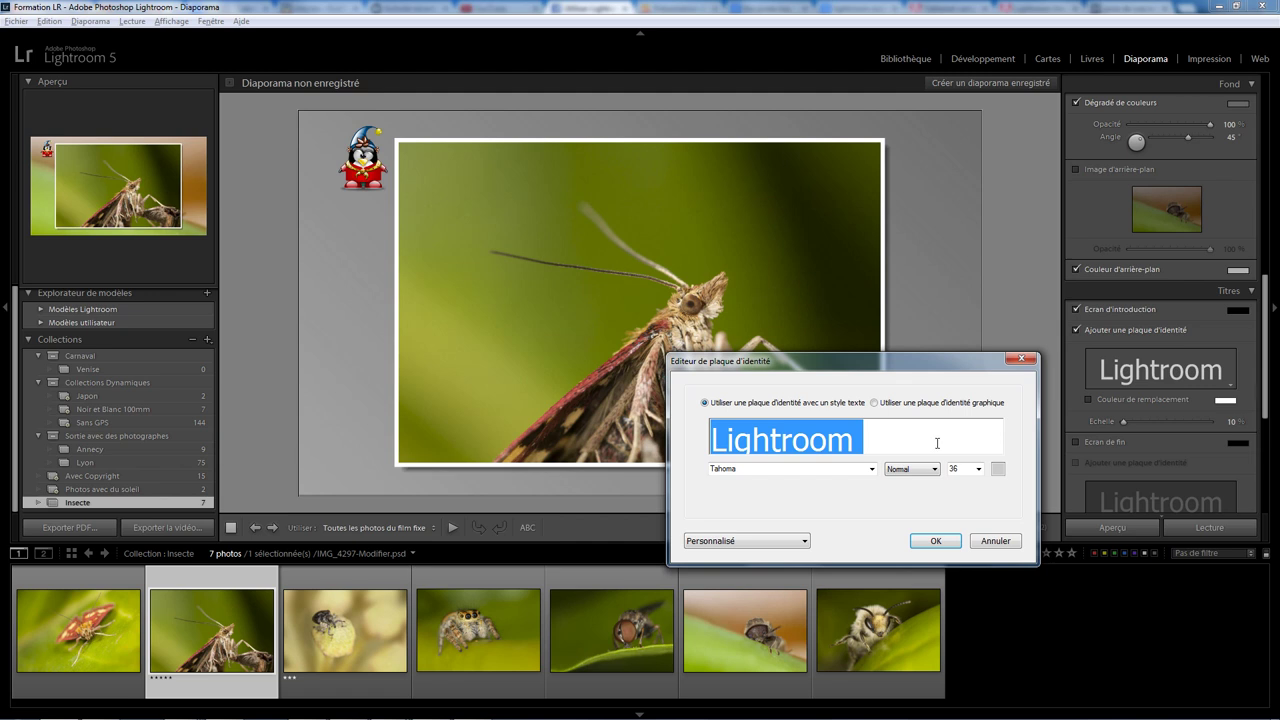
type("Mes ins")
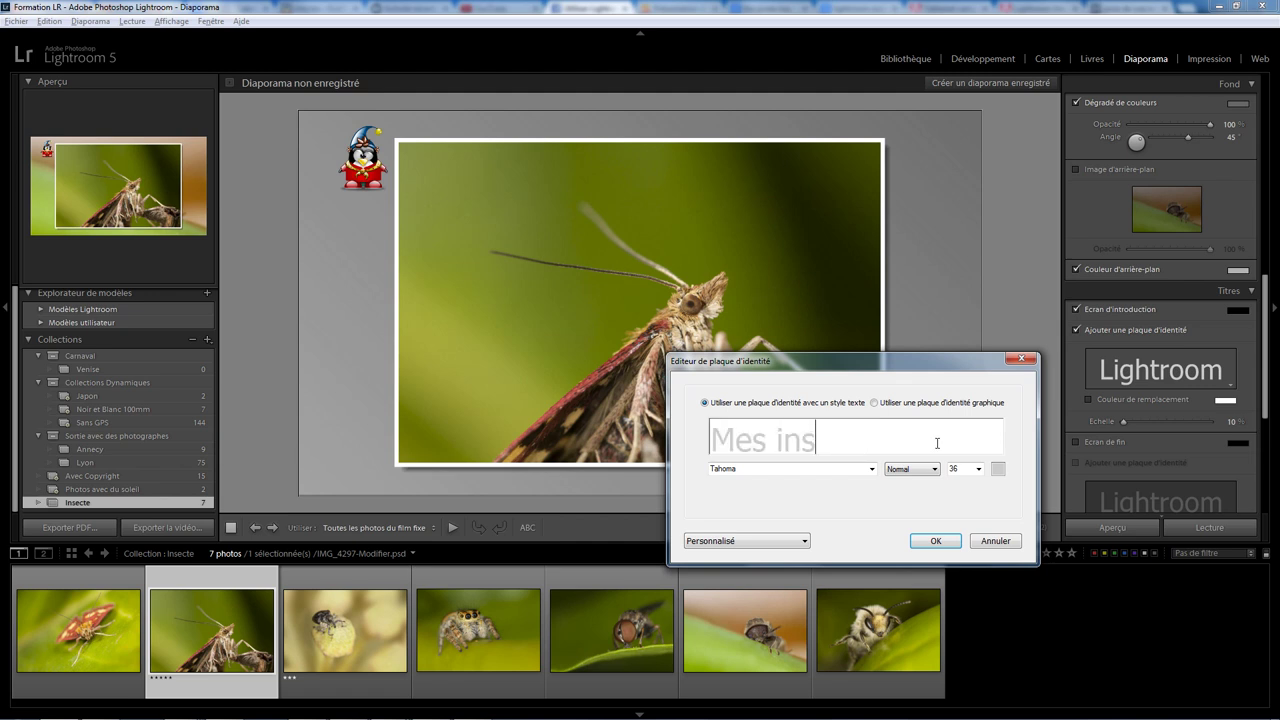
type("ectes")
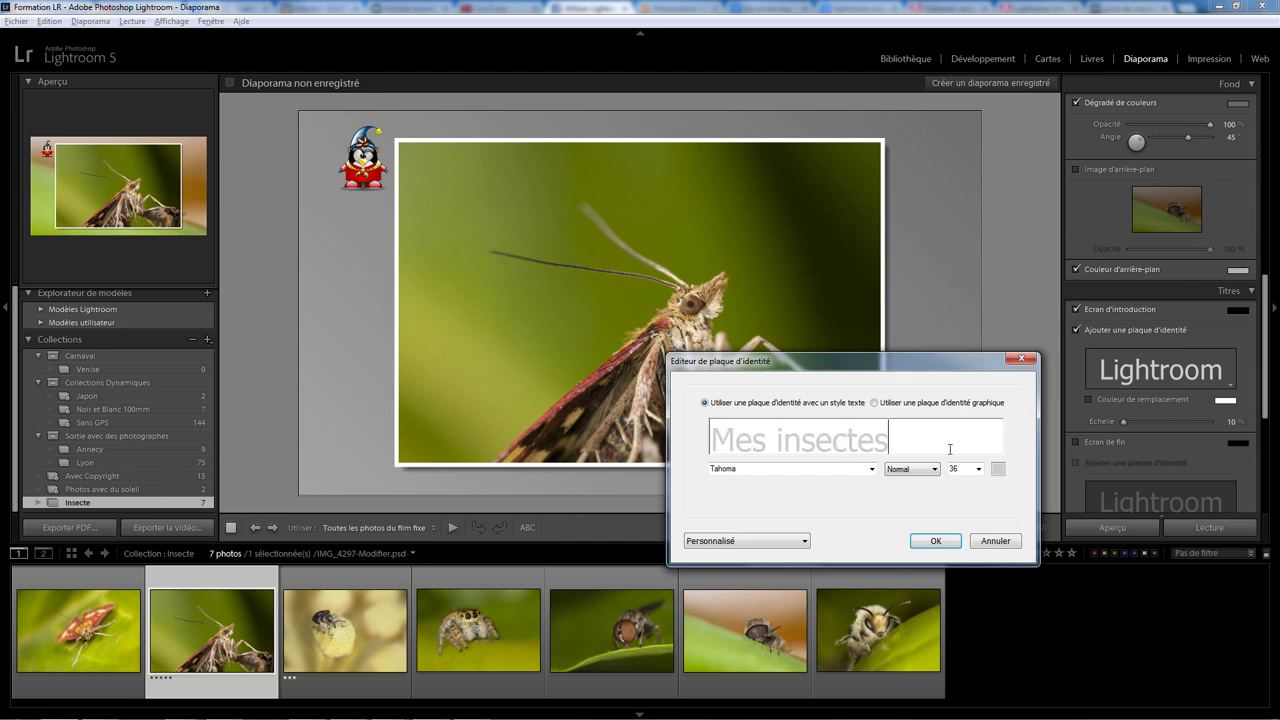
key("ctrl+a")
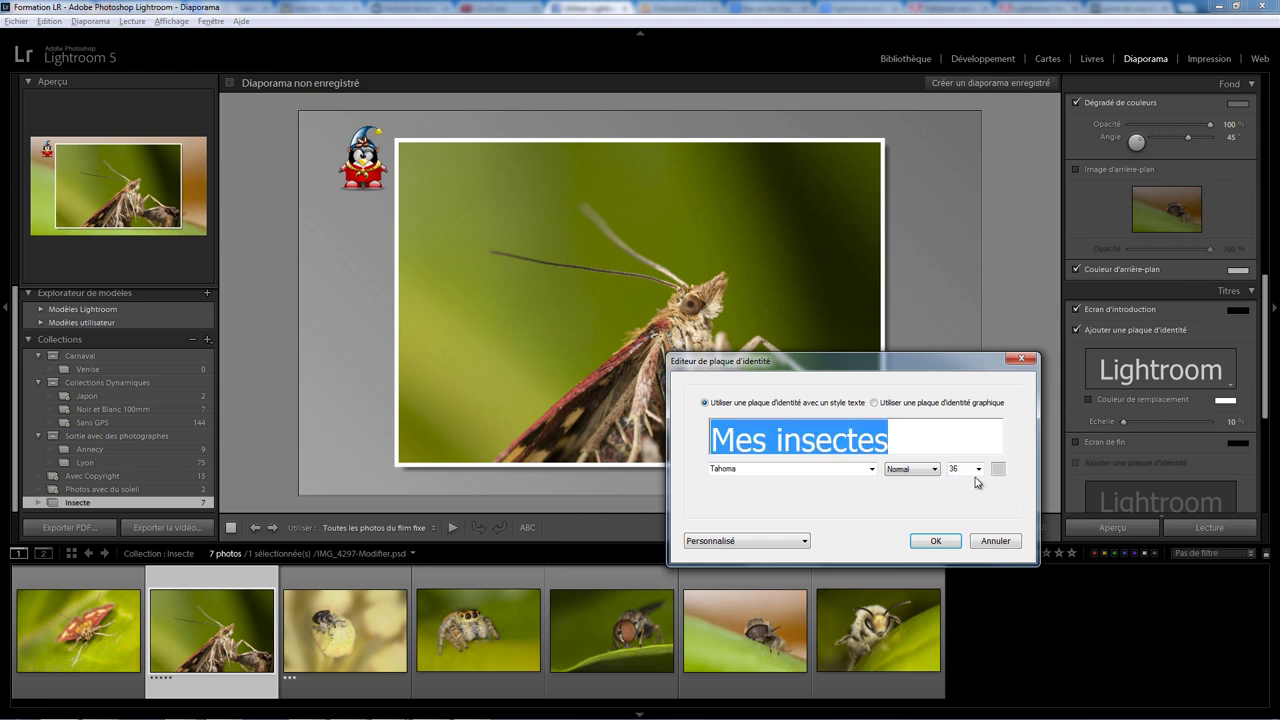
left_click(977, 474)
left_click(956, 611)
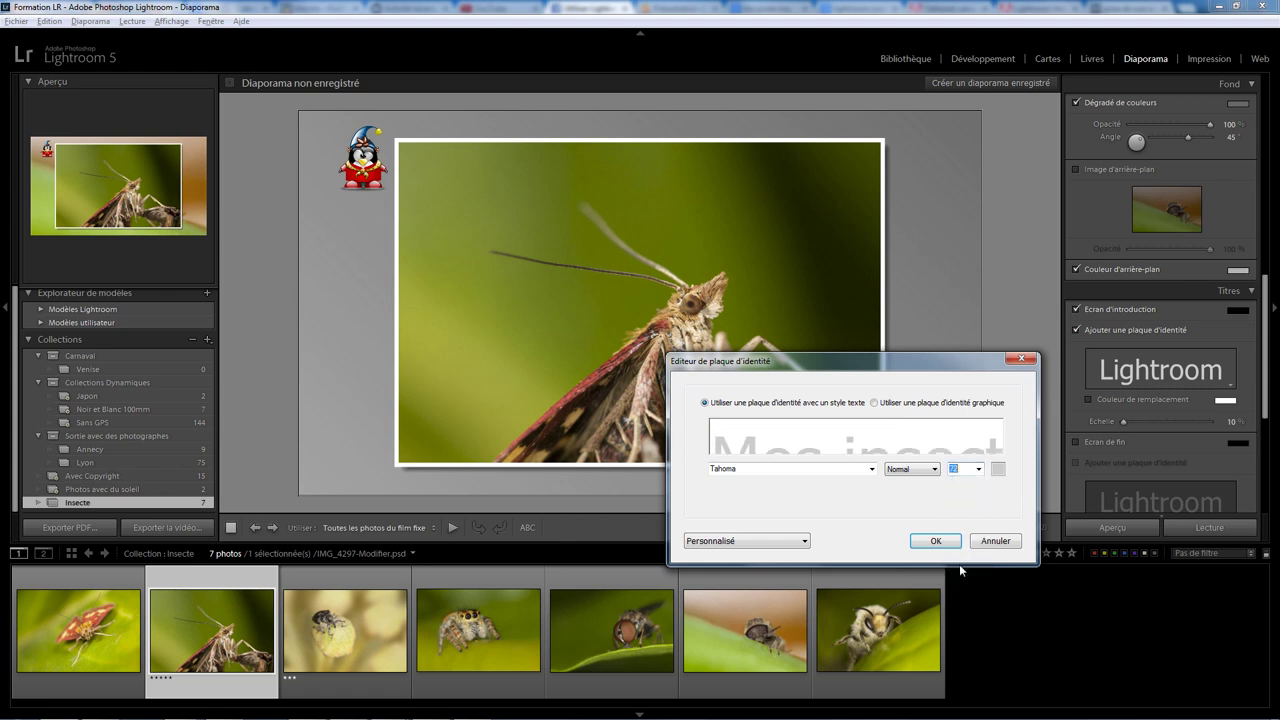
left_click(936, 541)
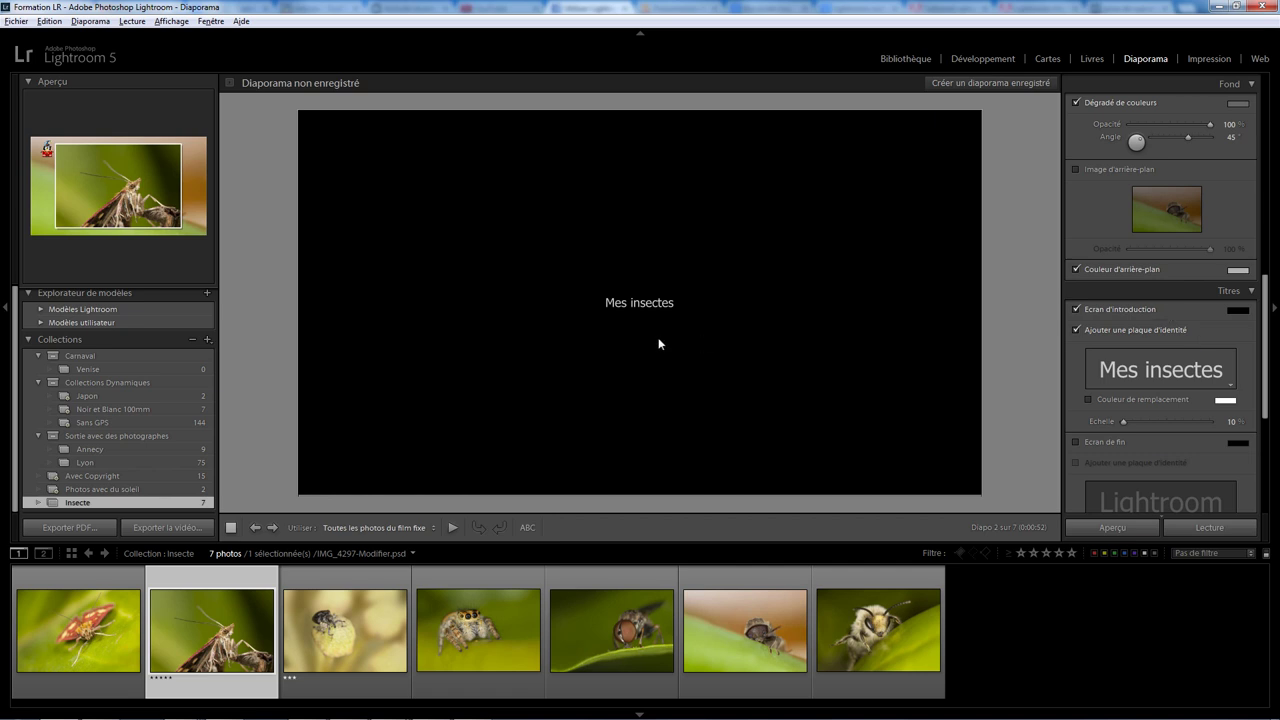
- Turn on the end screen with an identity plate shown
scroll(1083, 361, "down", 2)
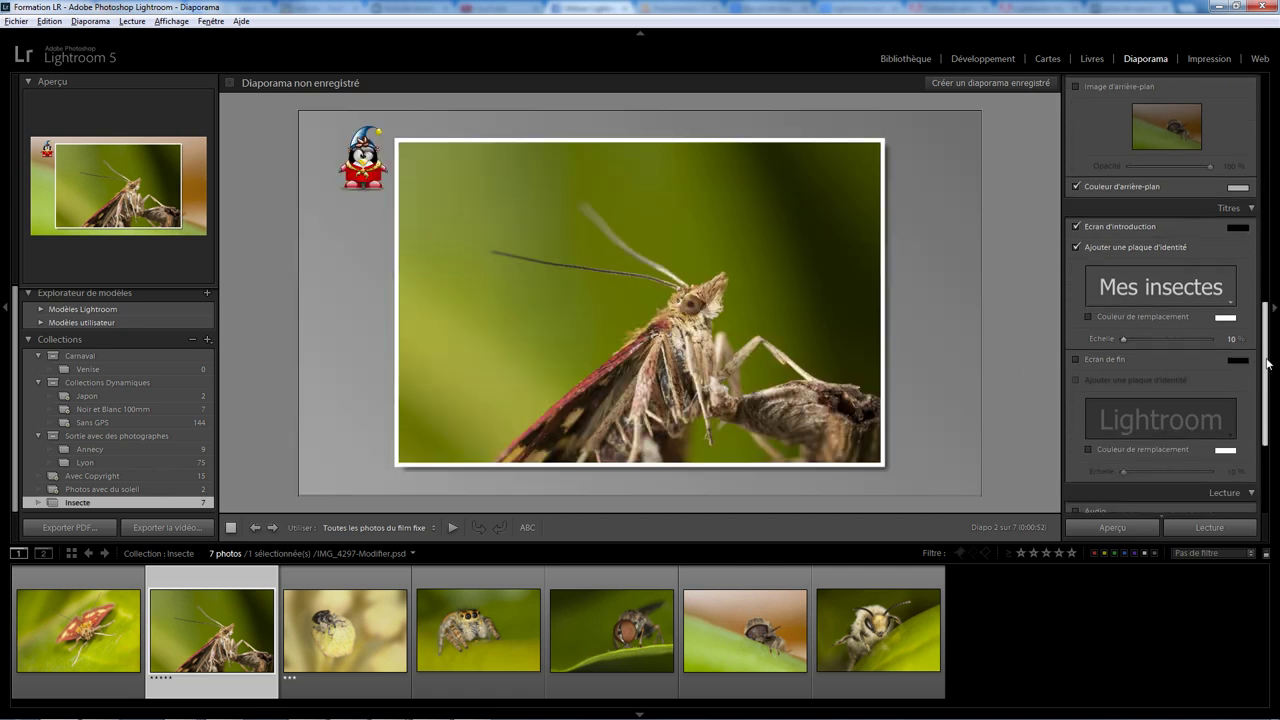
left_click(1077, 358)
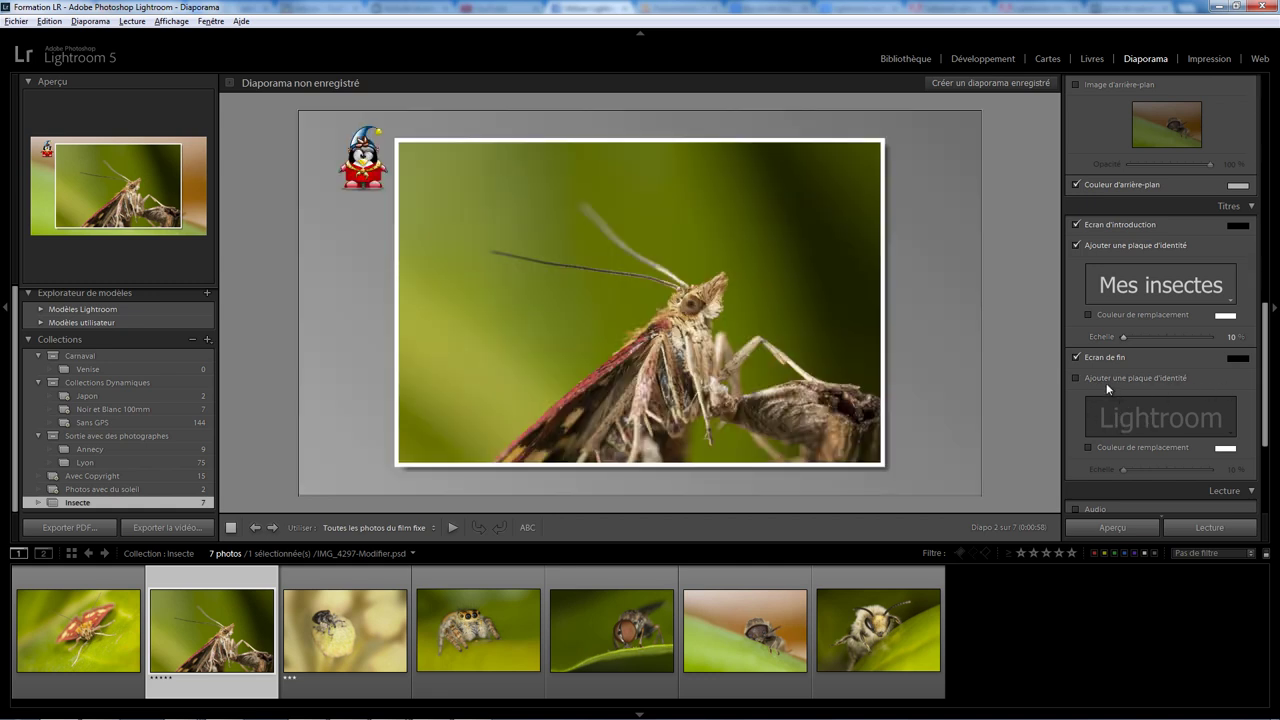
left_click(1100, 379)
- Change the end-screen identity plate text from 'Lightroom' to 'C'est la fin'
left_click(1104, 420)
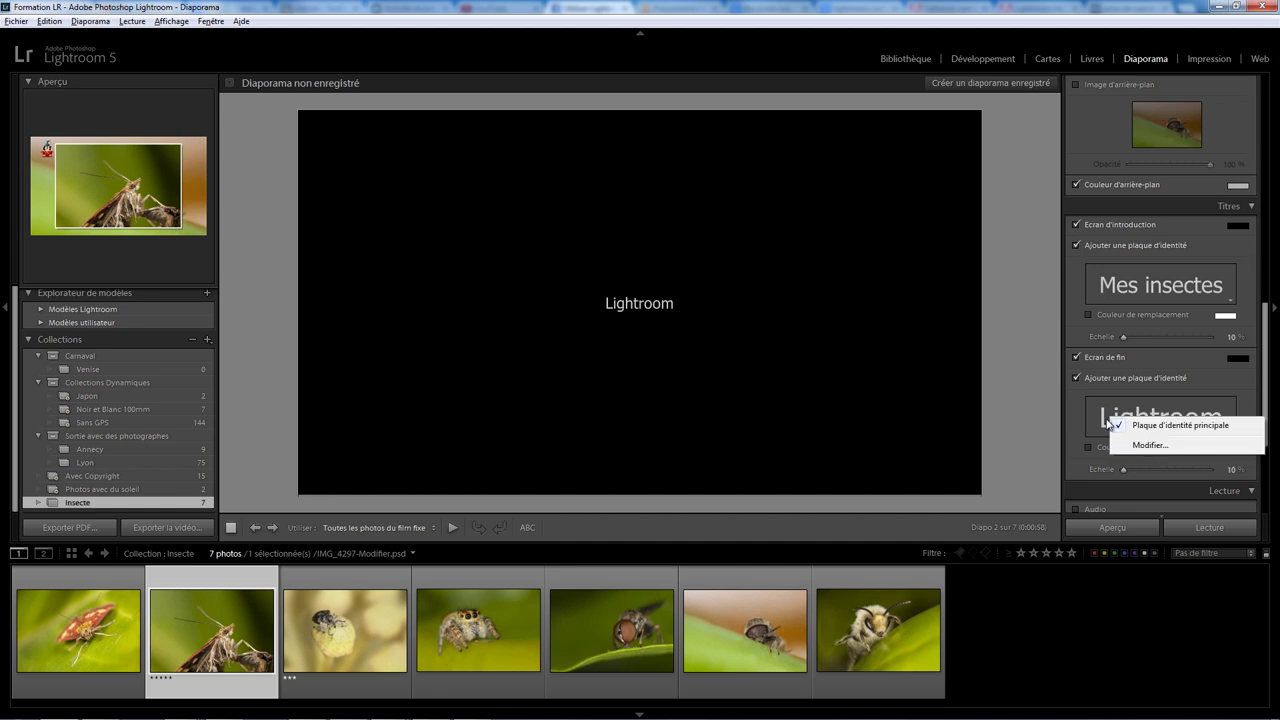
left_click(1144, 441)
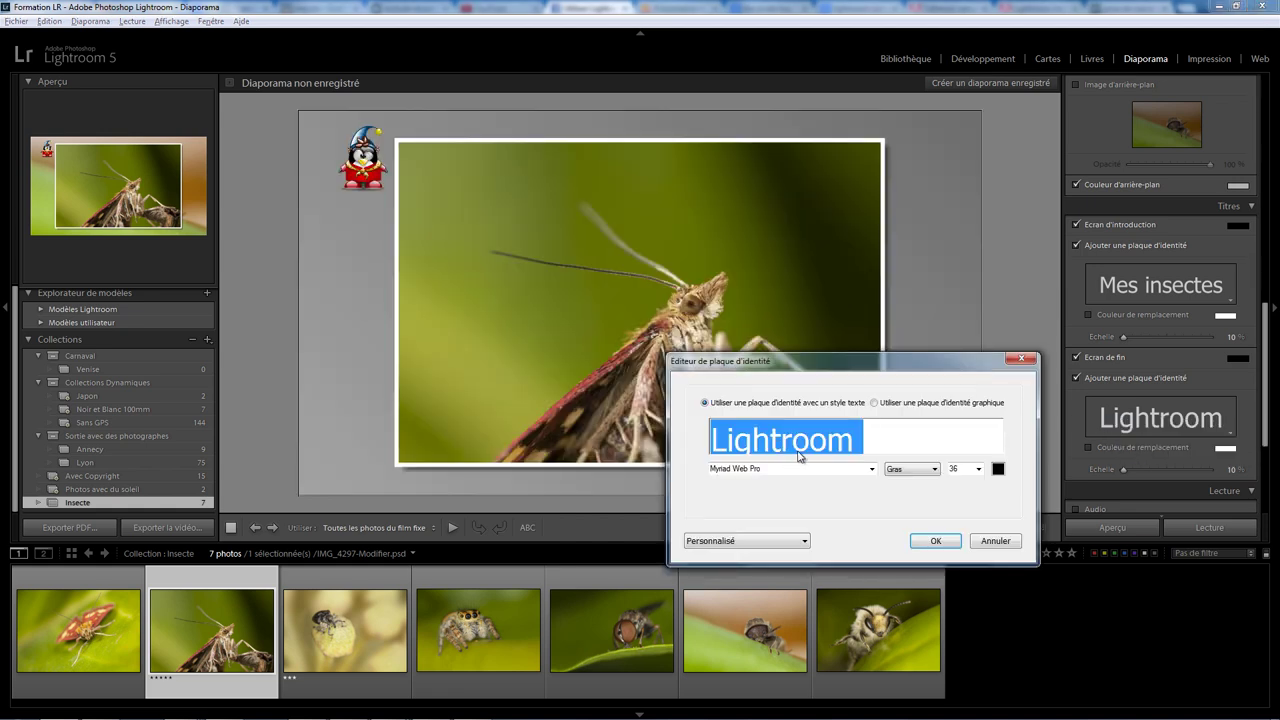
type("C'est la")
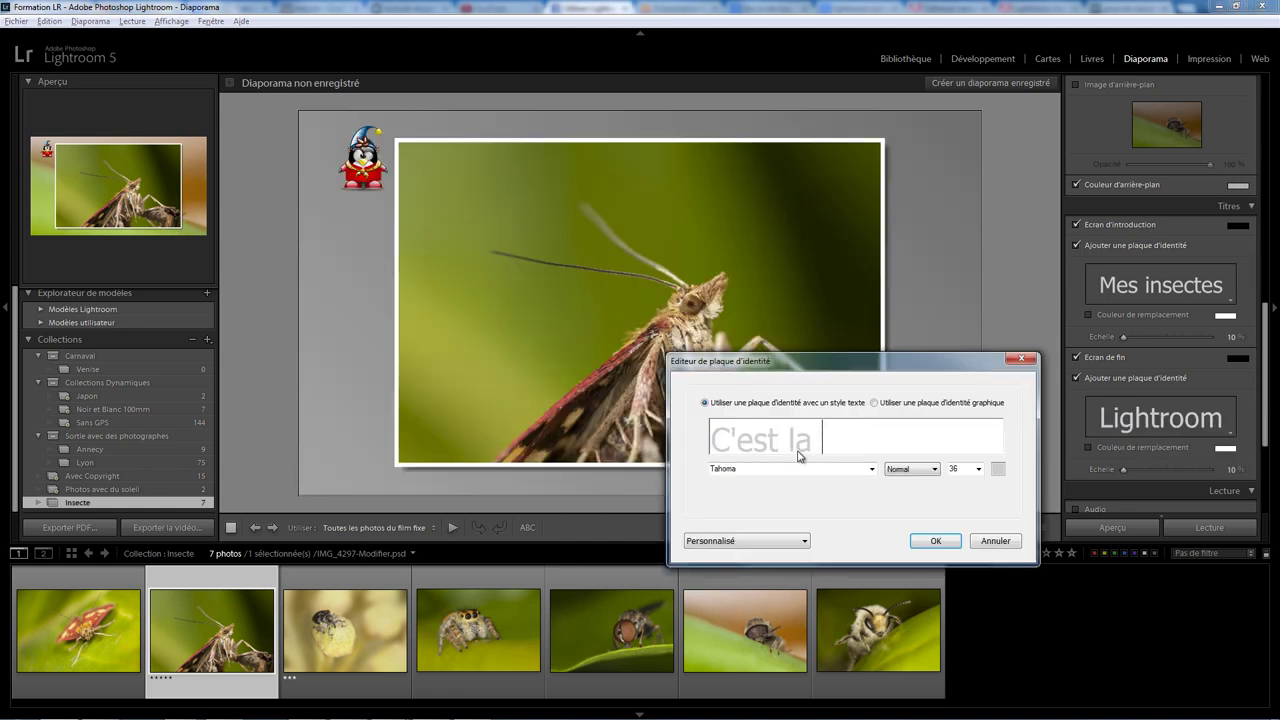
type(" fin")
left_click(936, 541)
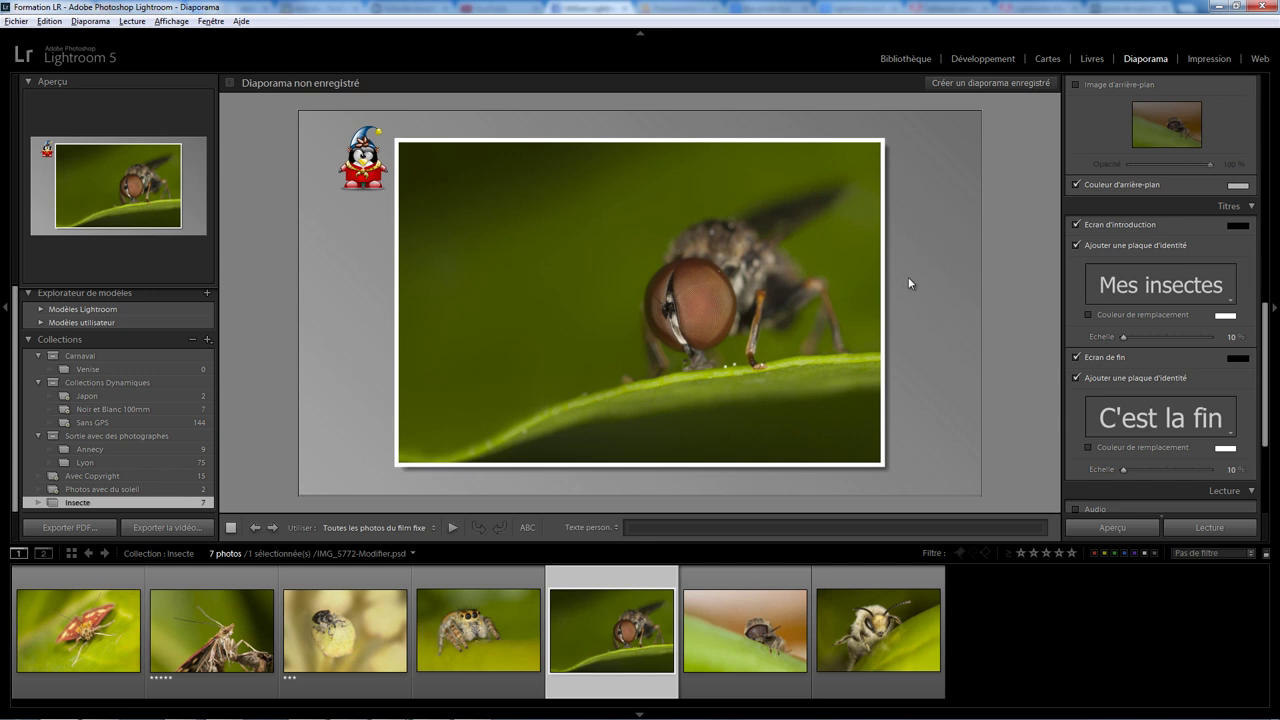
- In the Lecture panel, set slide duration to 2 seconds and fade to 1 second
left_click_drag(1266, 350, 1263, 387)
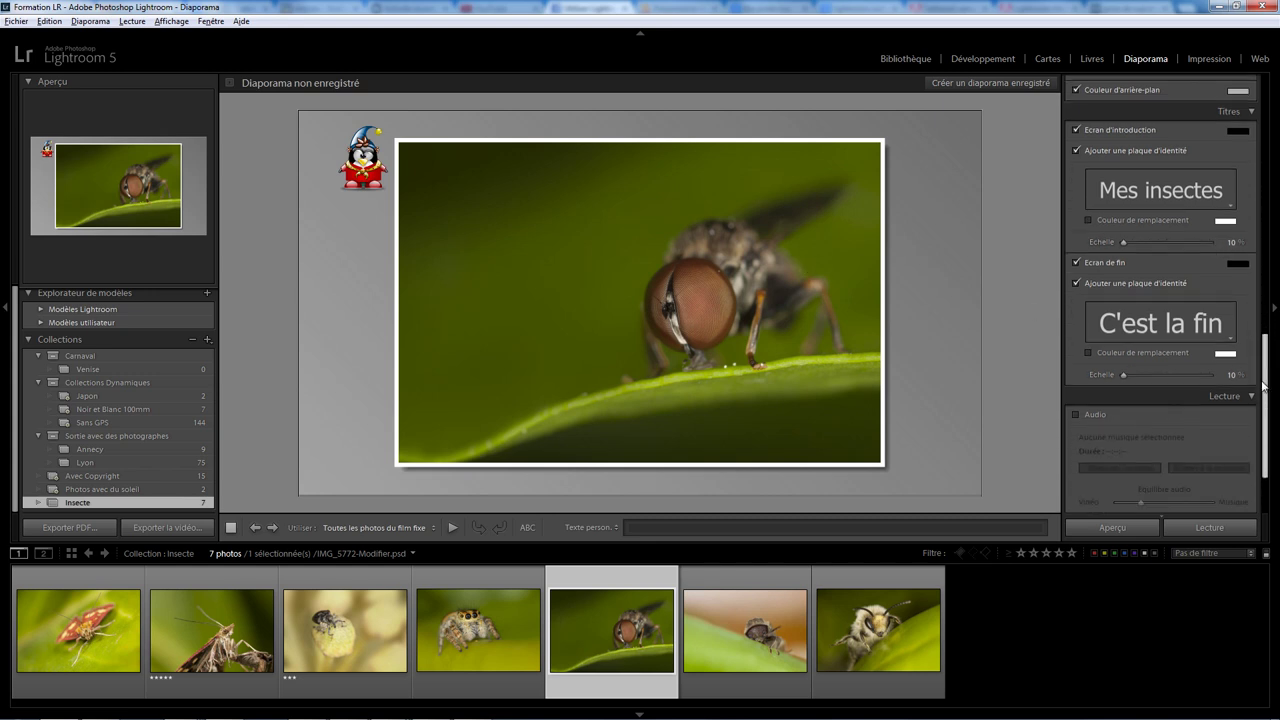
scroll(1263, 387, "down", 2)
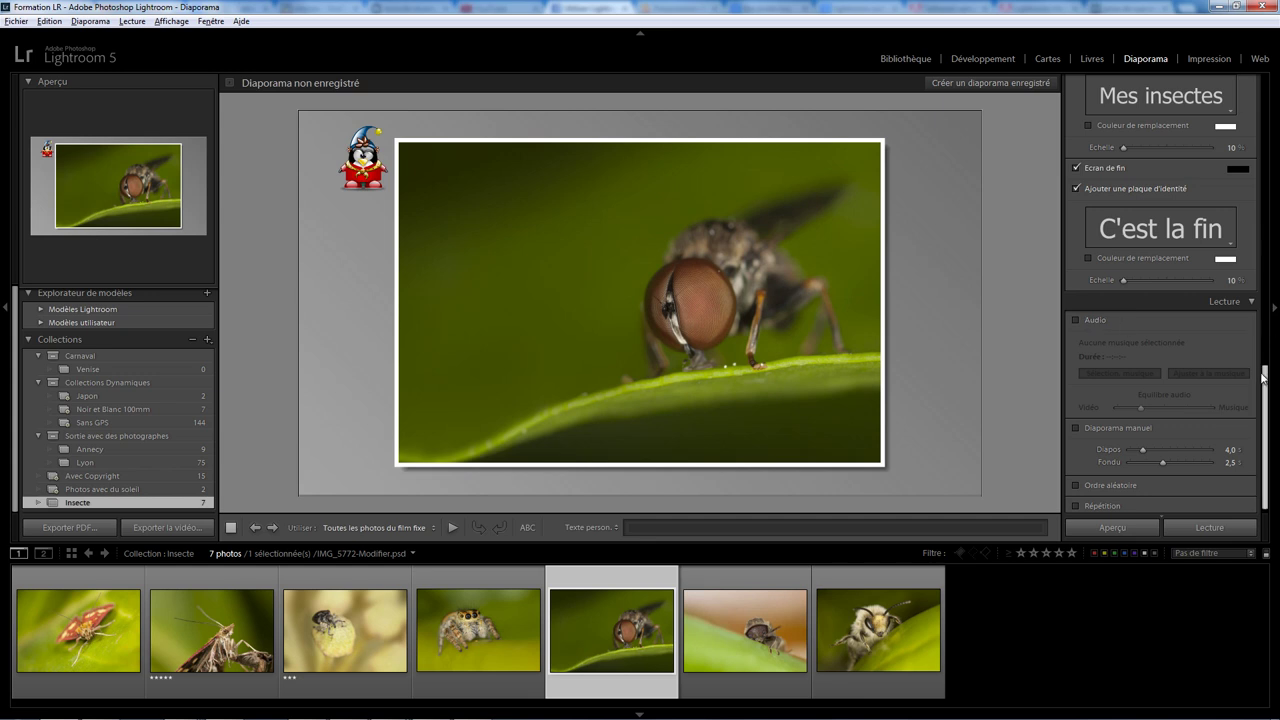
left_click_drag(1266, 383, 1266, 408)
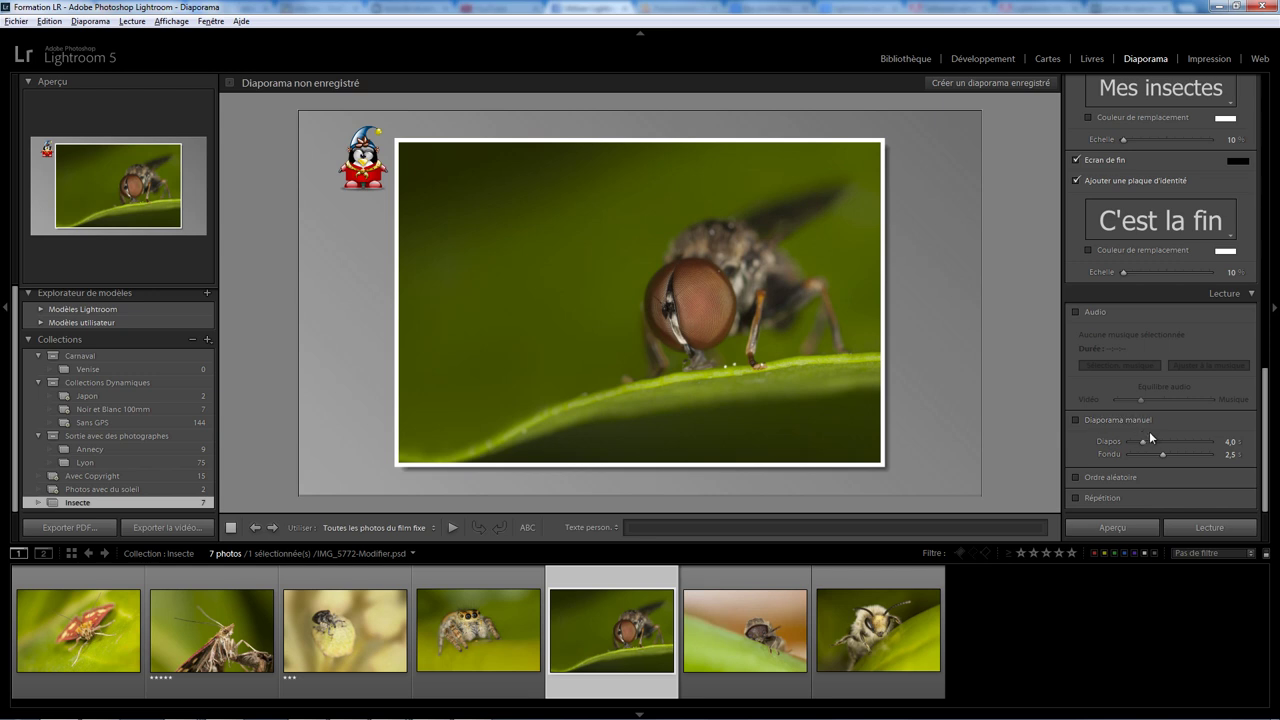
left_click_drag(1145, 446, 1132, 446)
left_click(1226, 441)
type("2")
key("Tab")
type("1")
key("Return")
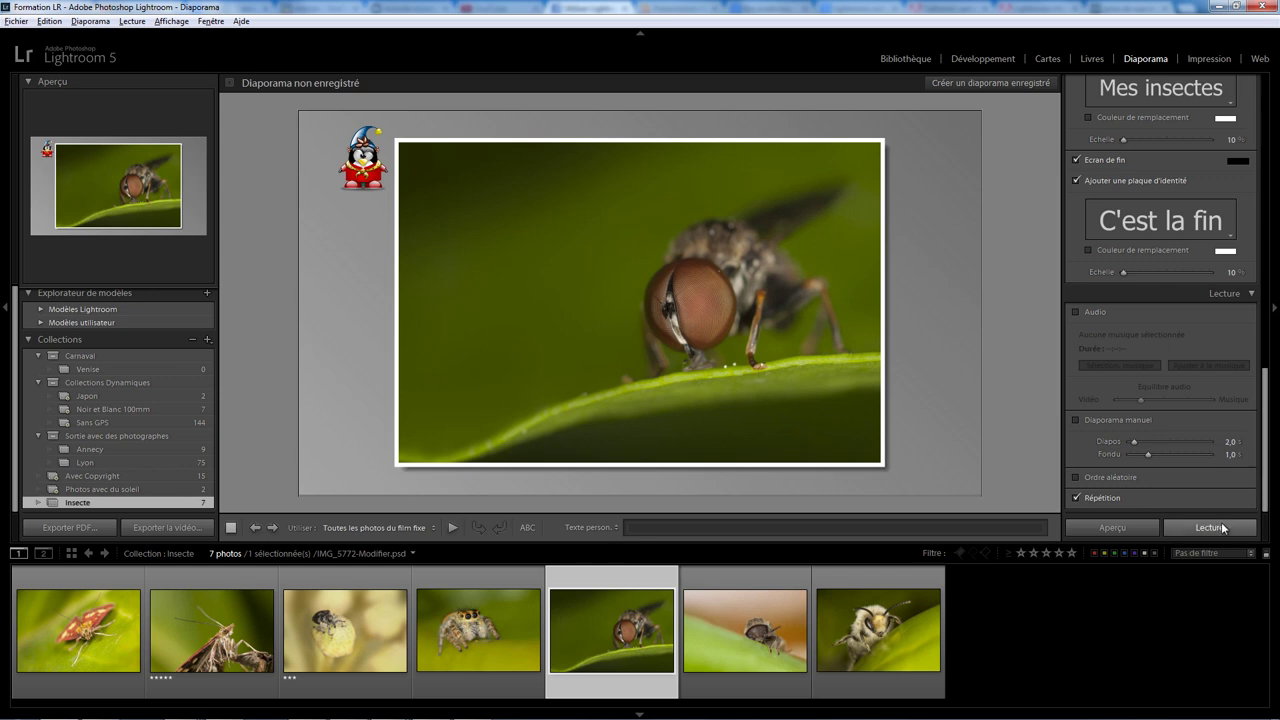
- Play the insect slideshow full screen, pause and resume it, then stop with Esc
left_click(1119, 526)
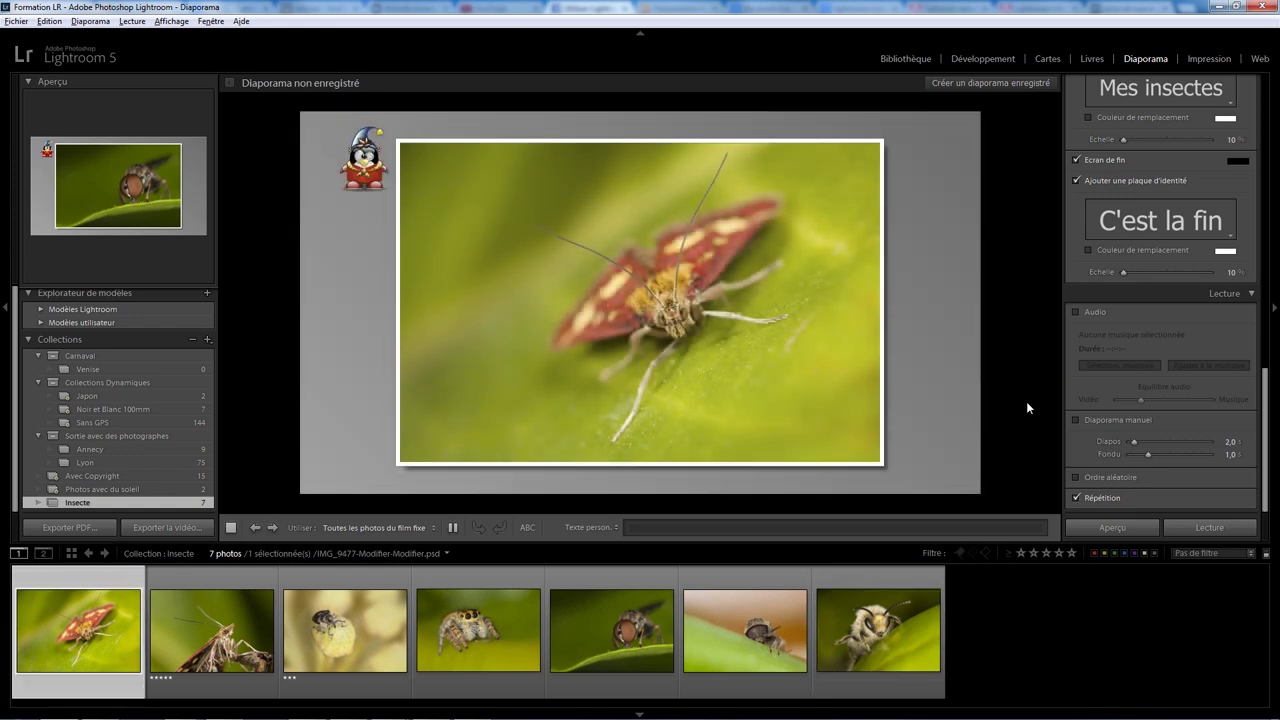
left_click(452, 527)
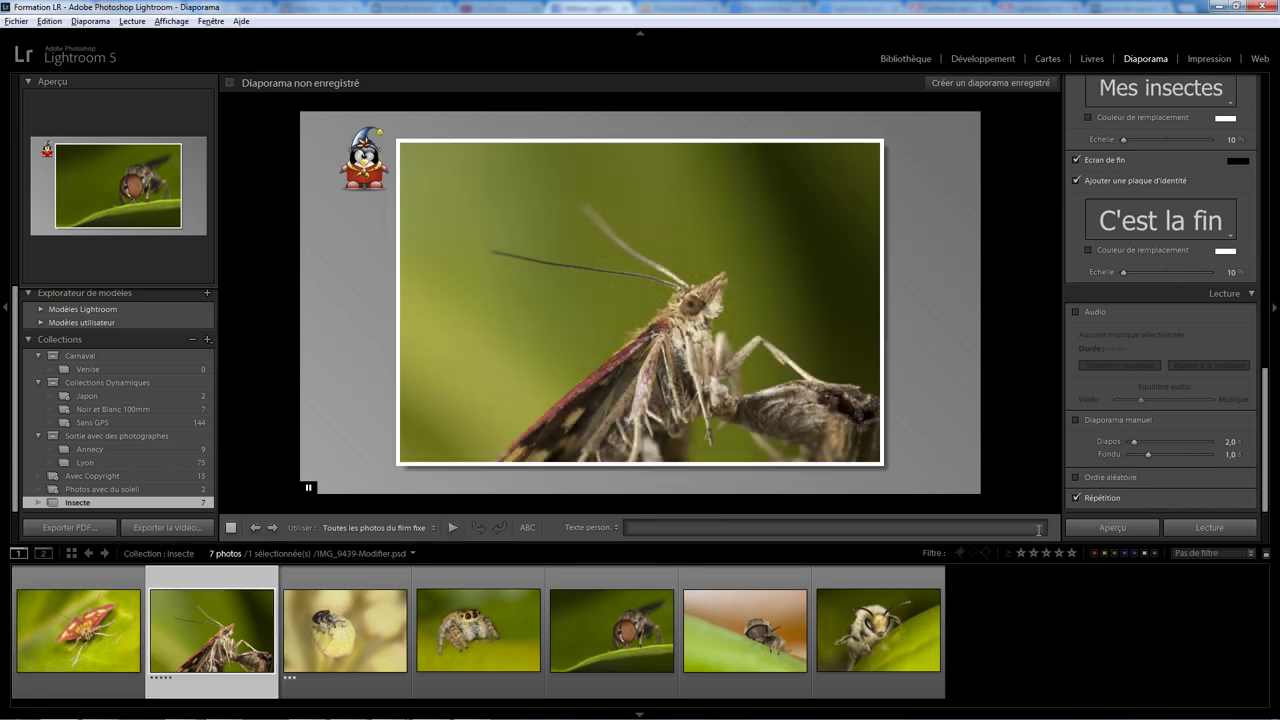
left_click(1206, 530)
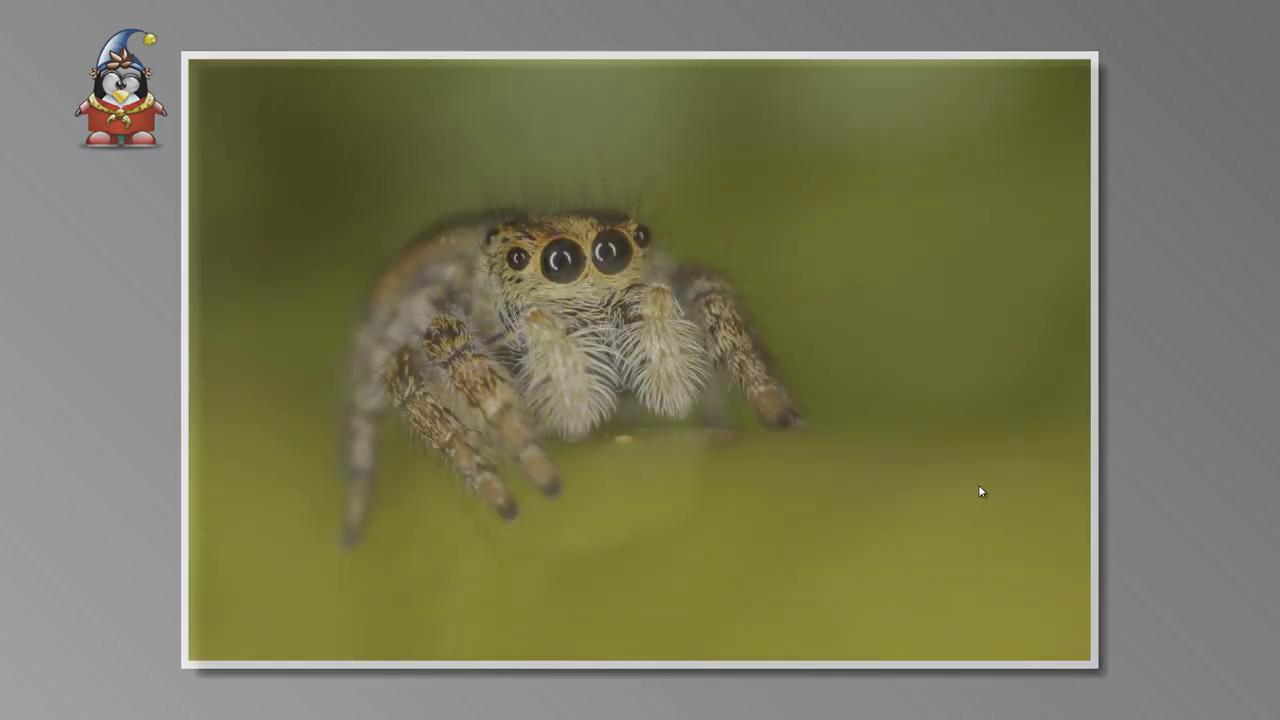
key("Escape")
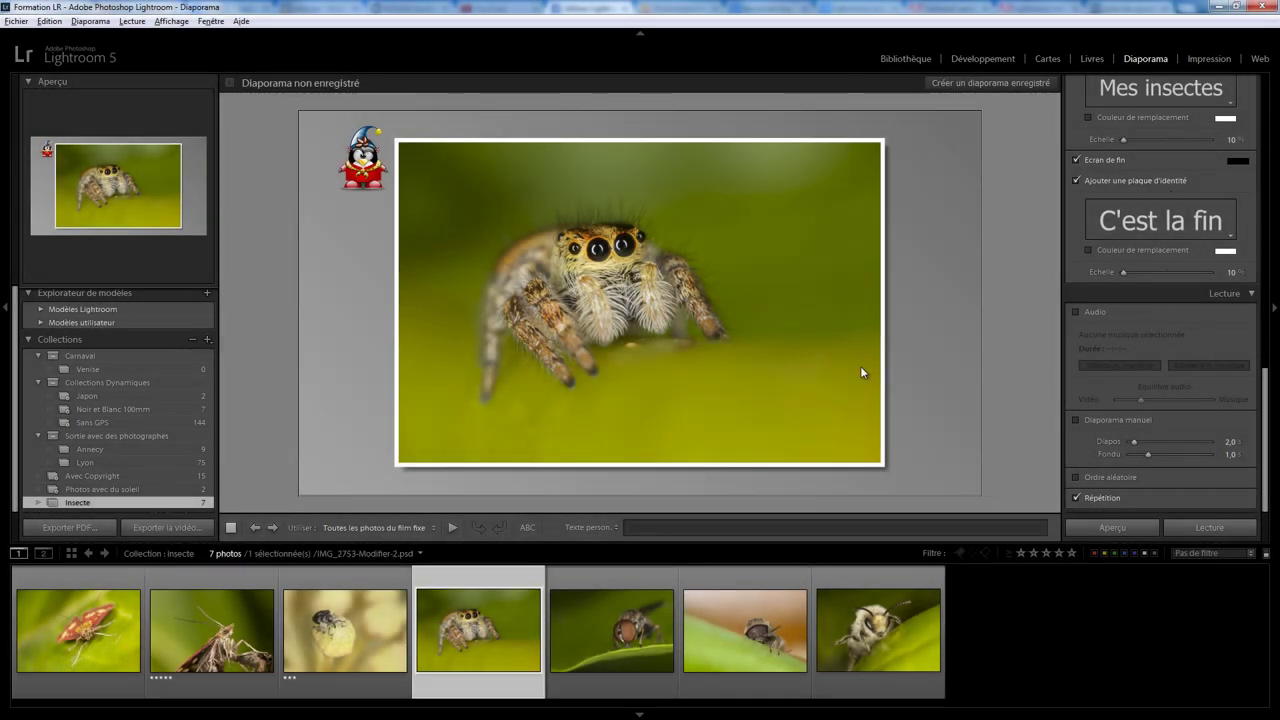
- Save the slideshow as 'Diaporama de mes insectes' inside the Insecte collection
left_click(993, 85)
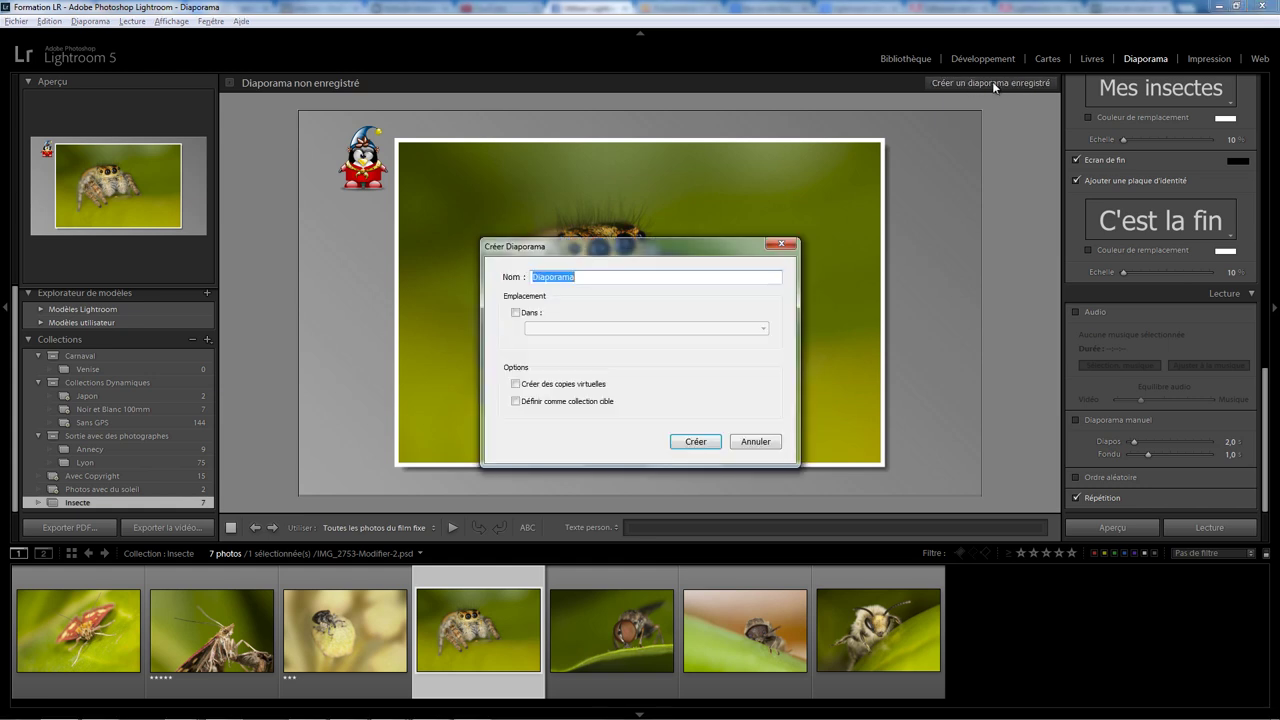
left_click(591, 276)
type("de mes inse")
type("ctes")
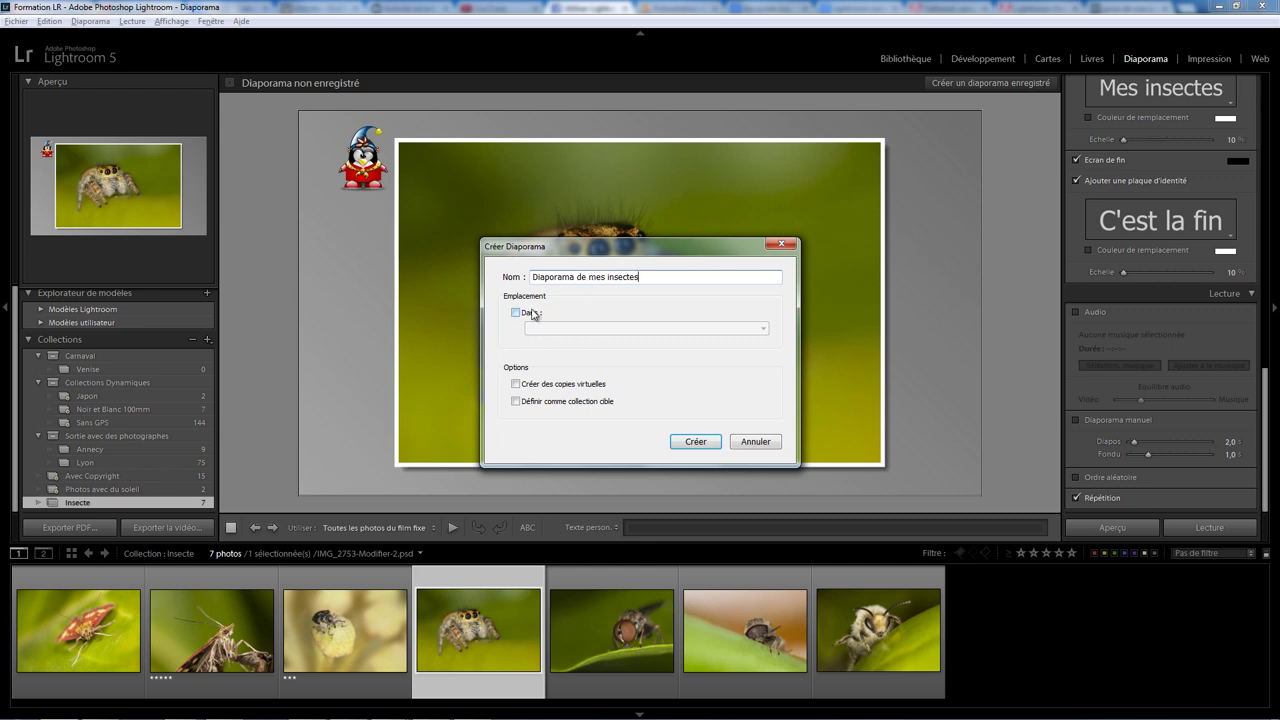
left_click(533, 313)
left_click(587, 332)
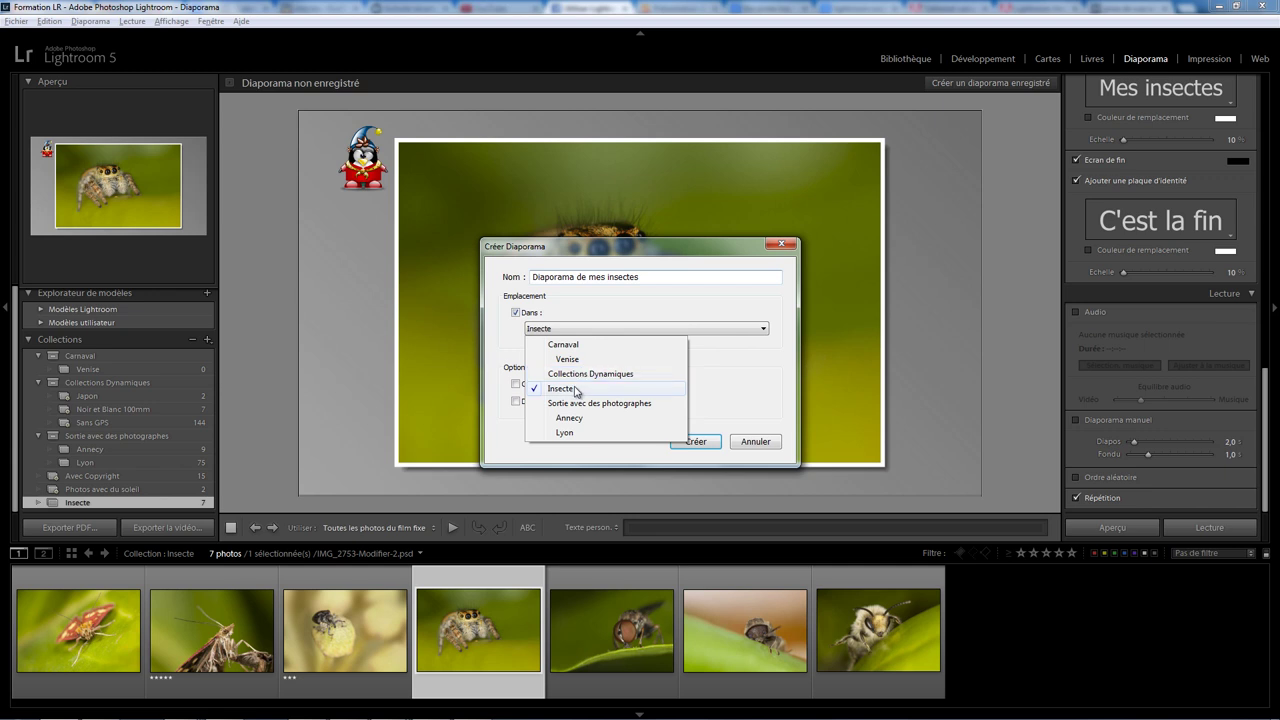
left_click(577, 390)
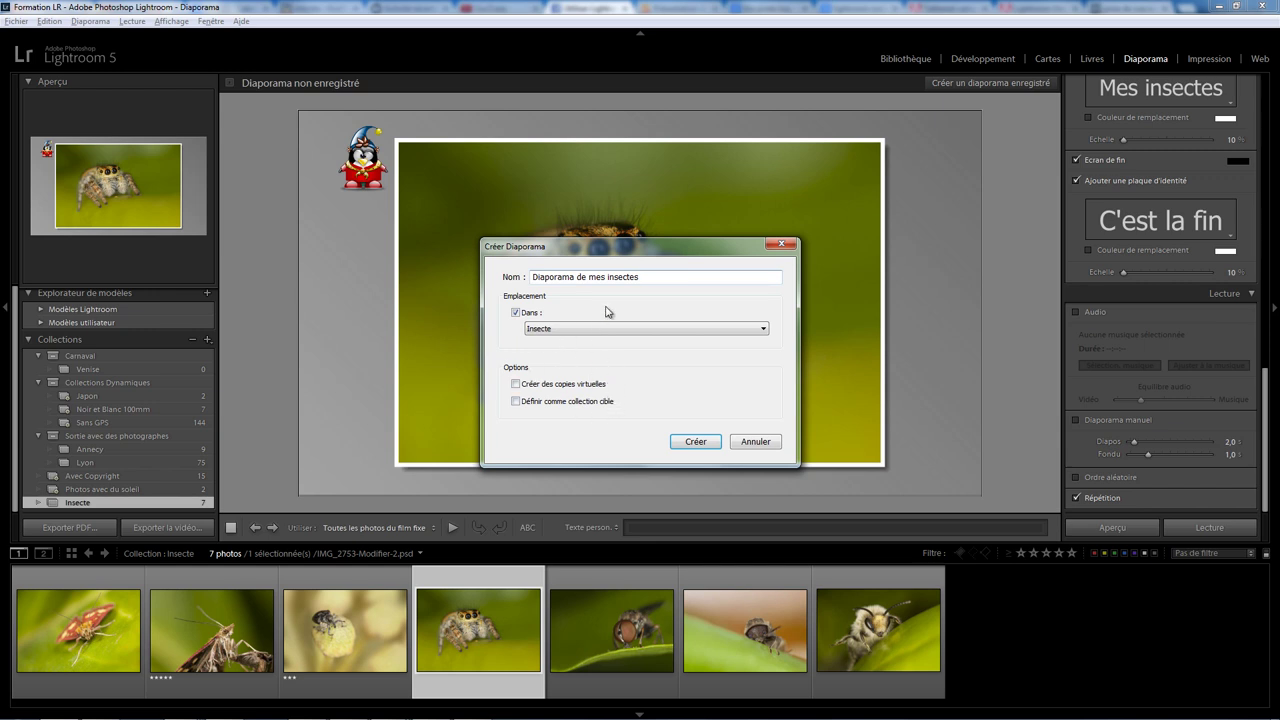
left_click(695, 442)
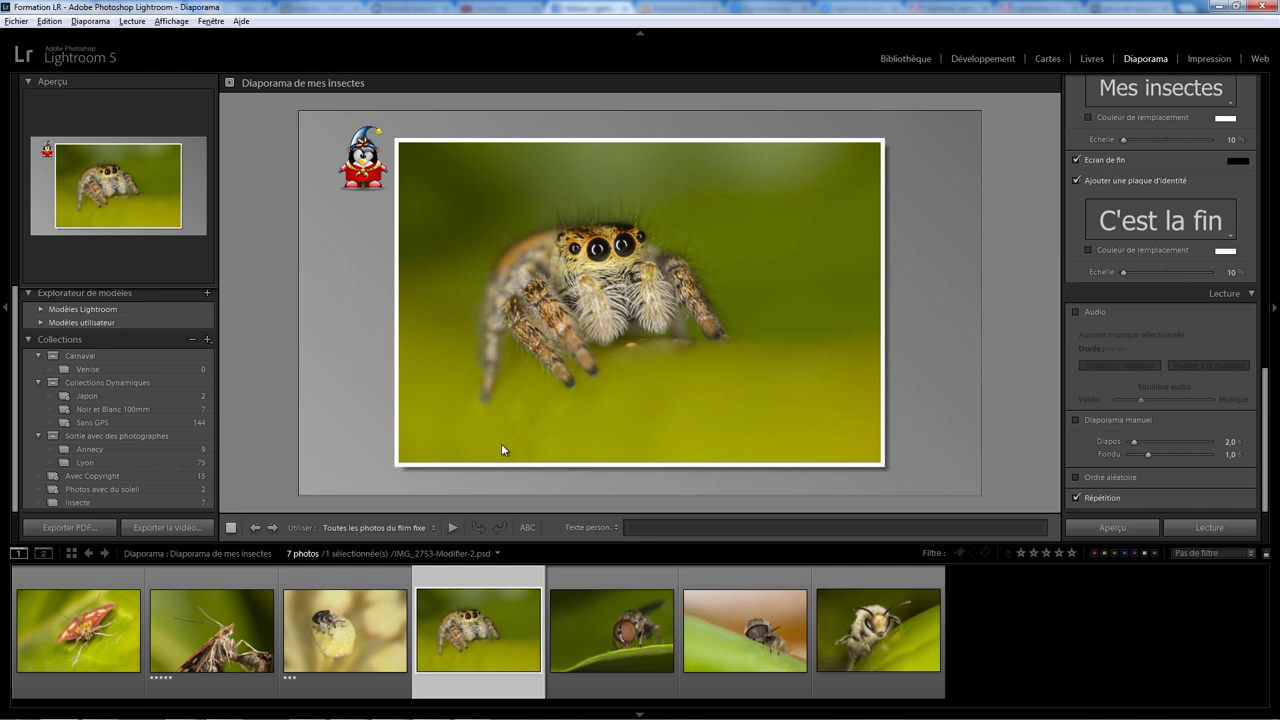
- Open the saved 'Diaporama de mes insectes' under Insecte, then undo back to the collection
left_click(76, 490)
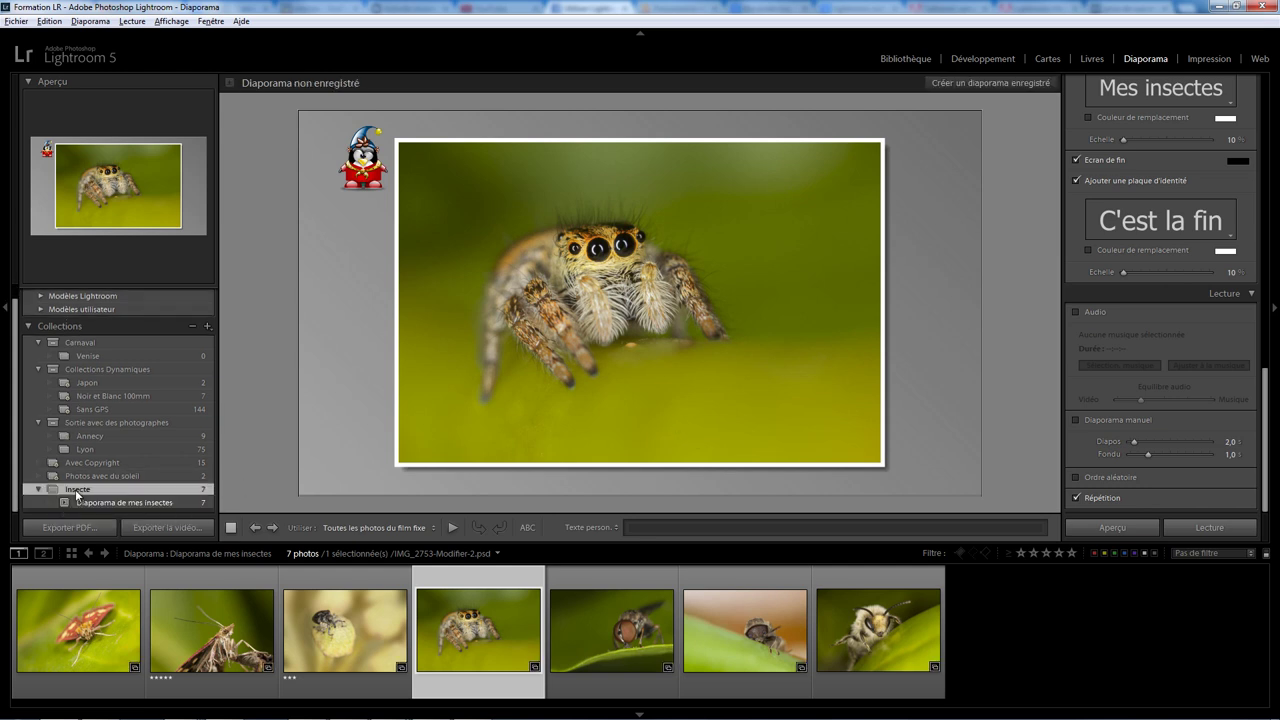
left_click(101, 503)
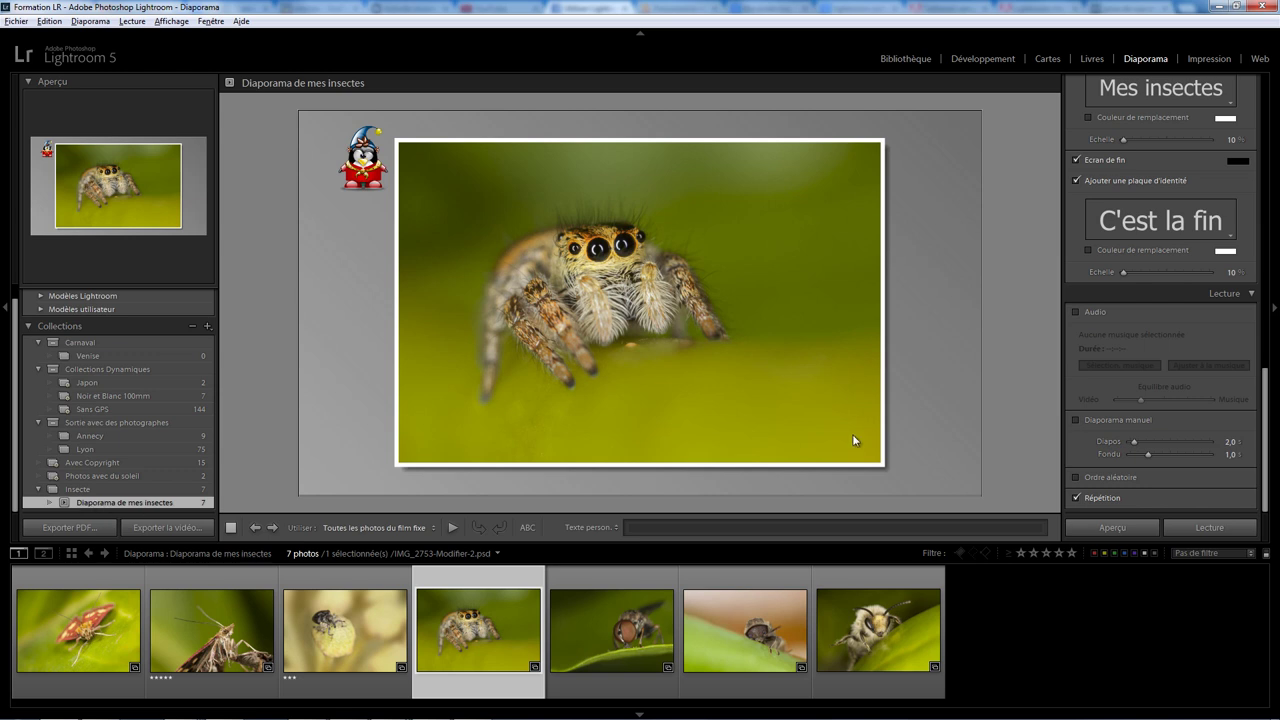
key("ctrl+z")
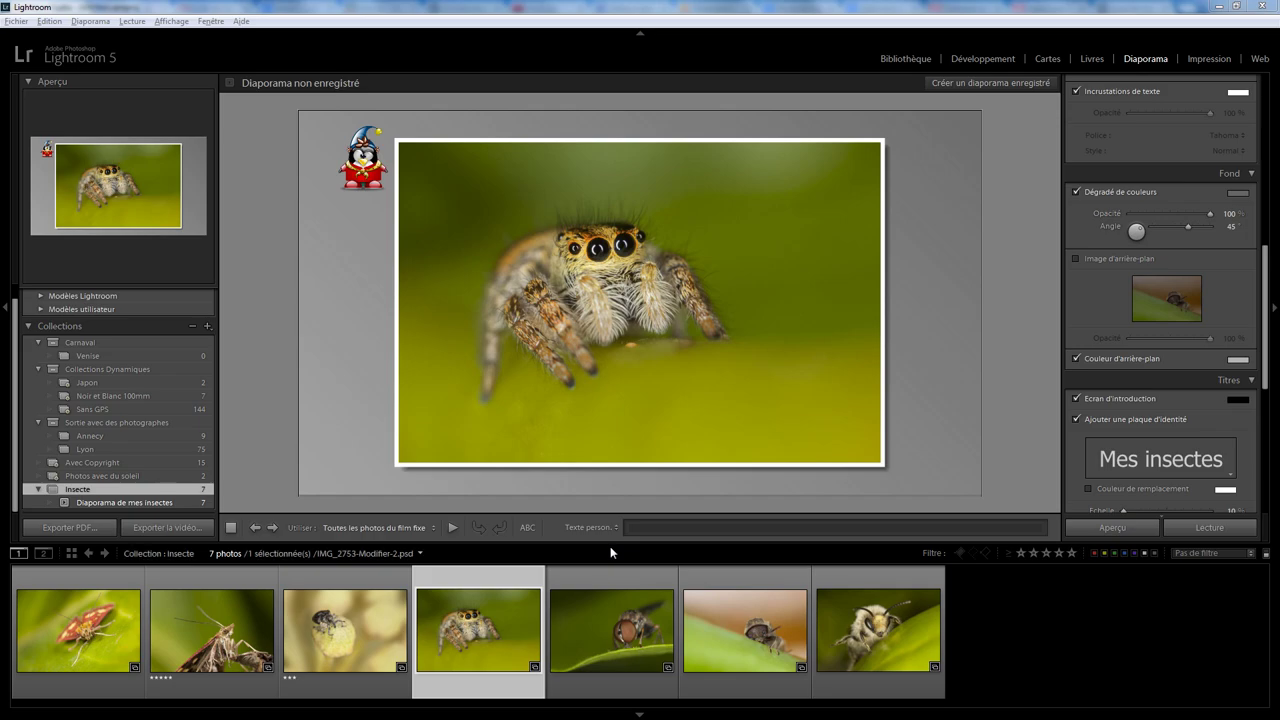
- Export the slideshow as a 1080p MP4 video named 'La video'
left_click(170, 527)
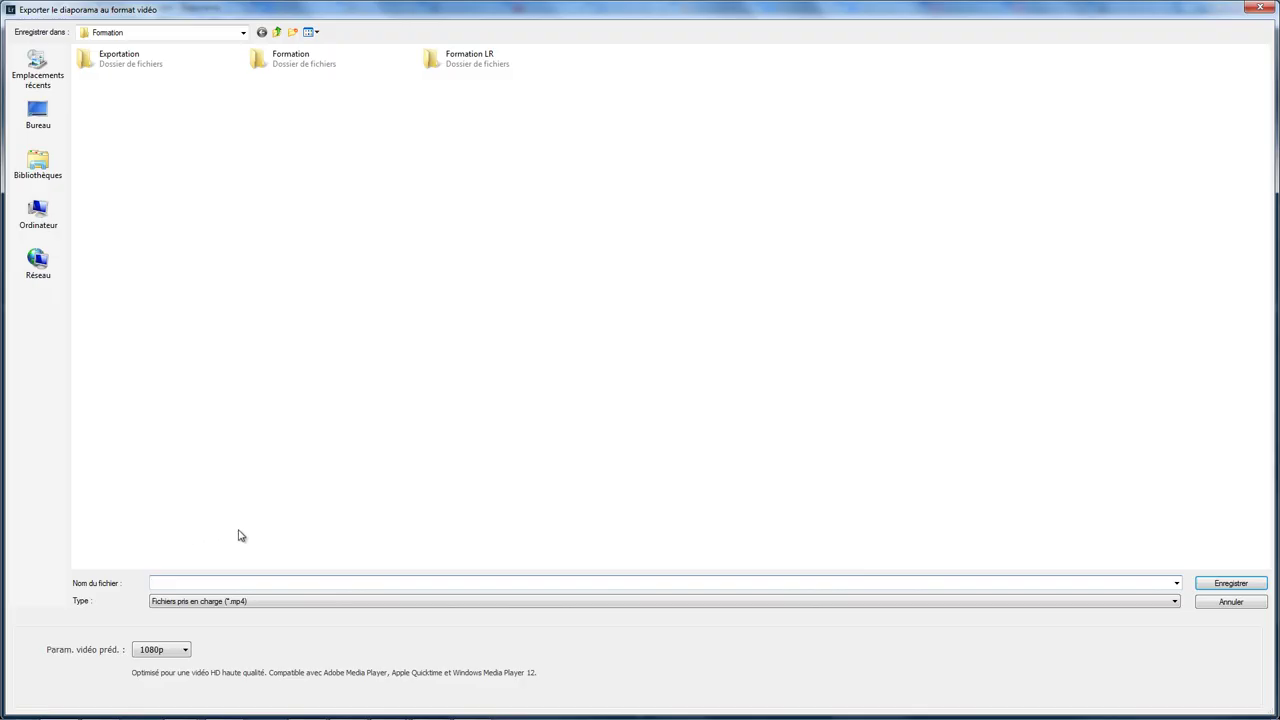
left_click(184, 651)
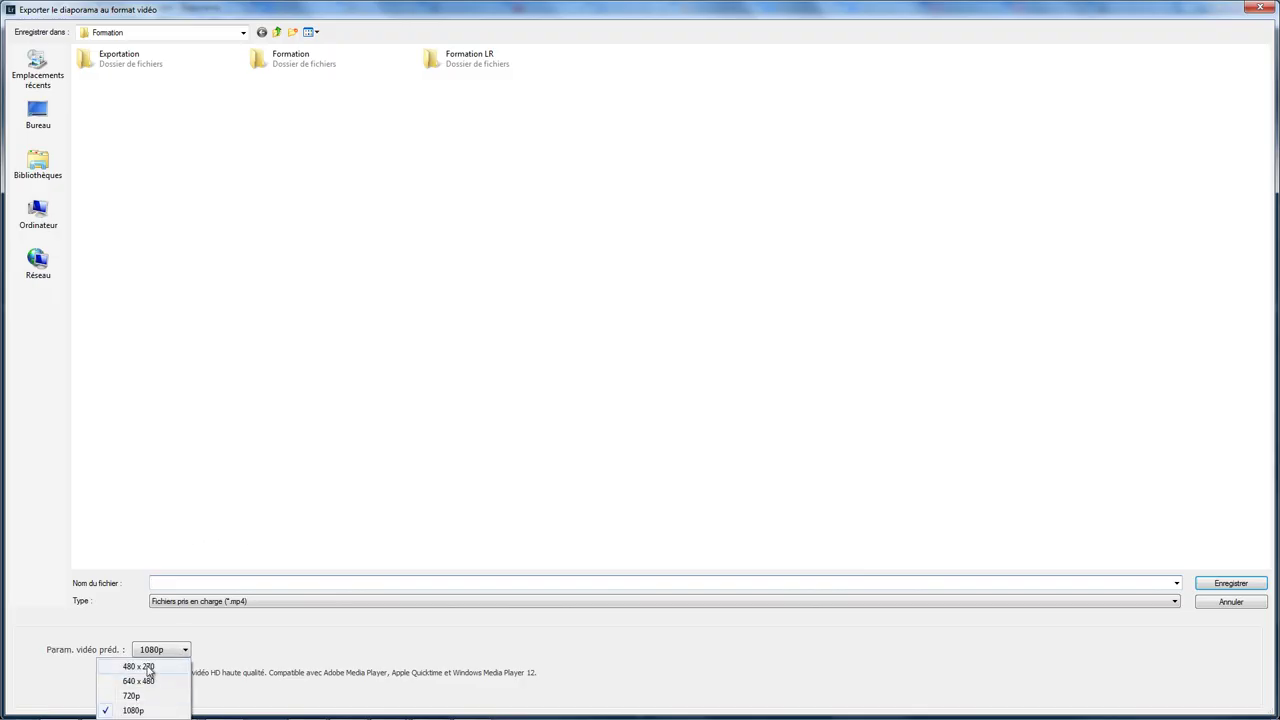
left_click(160, 709)
left_click(268, 603)
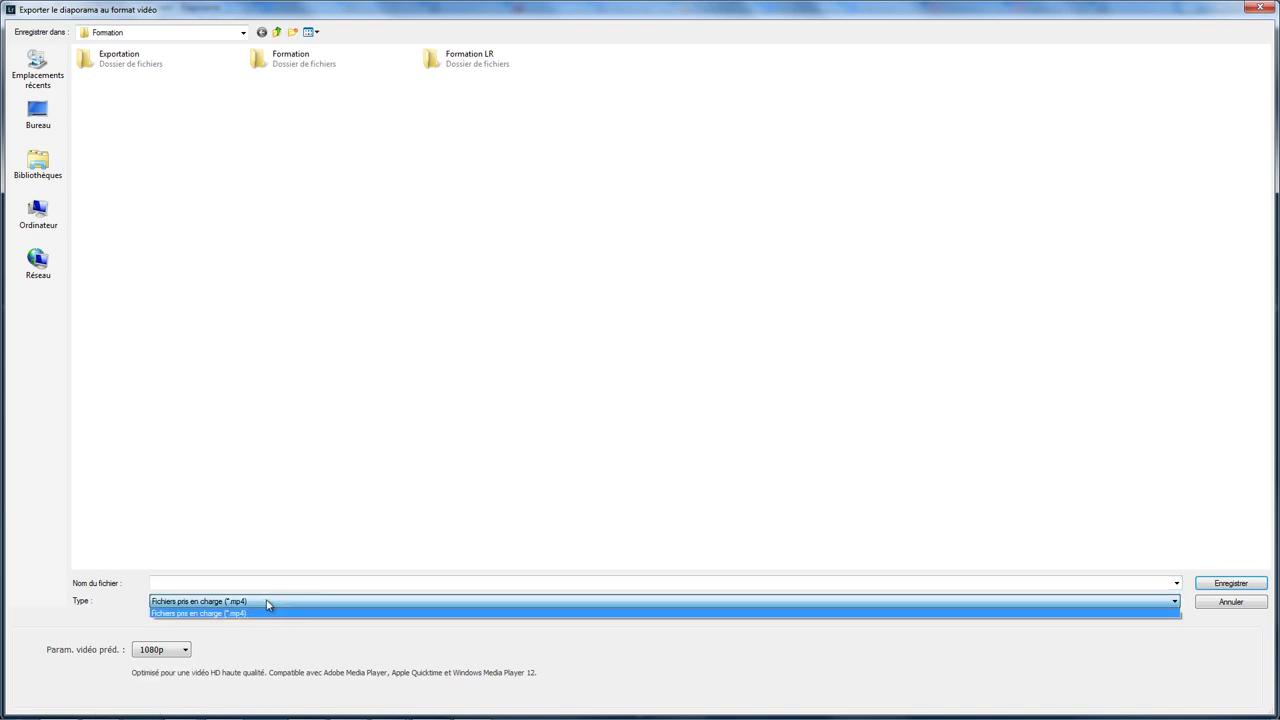
left_click(268, 603)
left_click(206, 583)
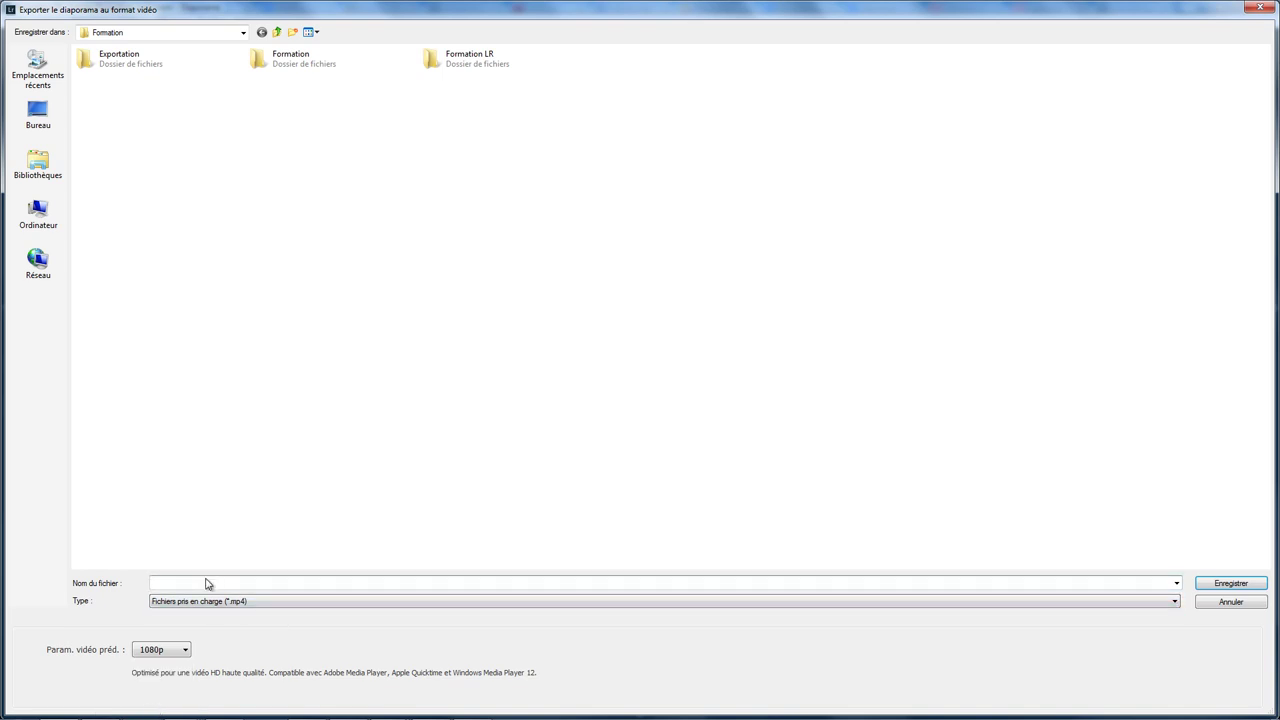
type("La video")
left_click(1218, 585)
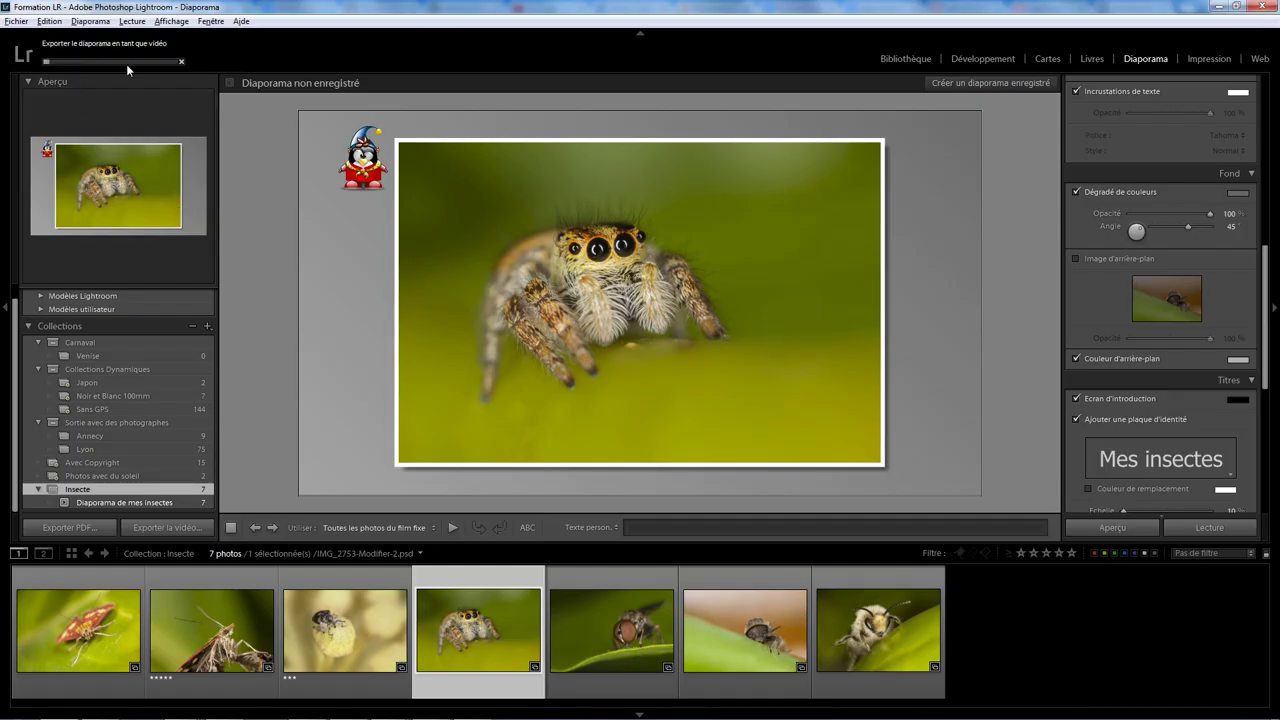
- Export the slideshow as a 1600 x 1200, quality 100 PDF named 'Le PDF'
left_click(66, 528)
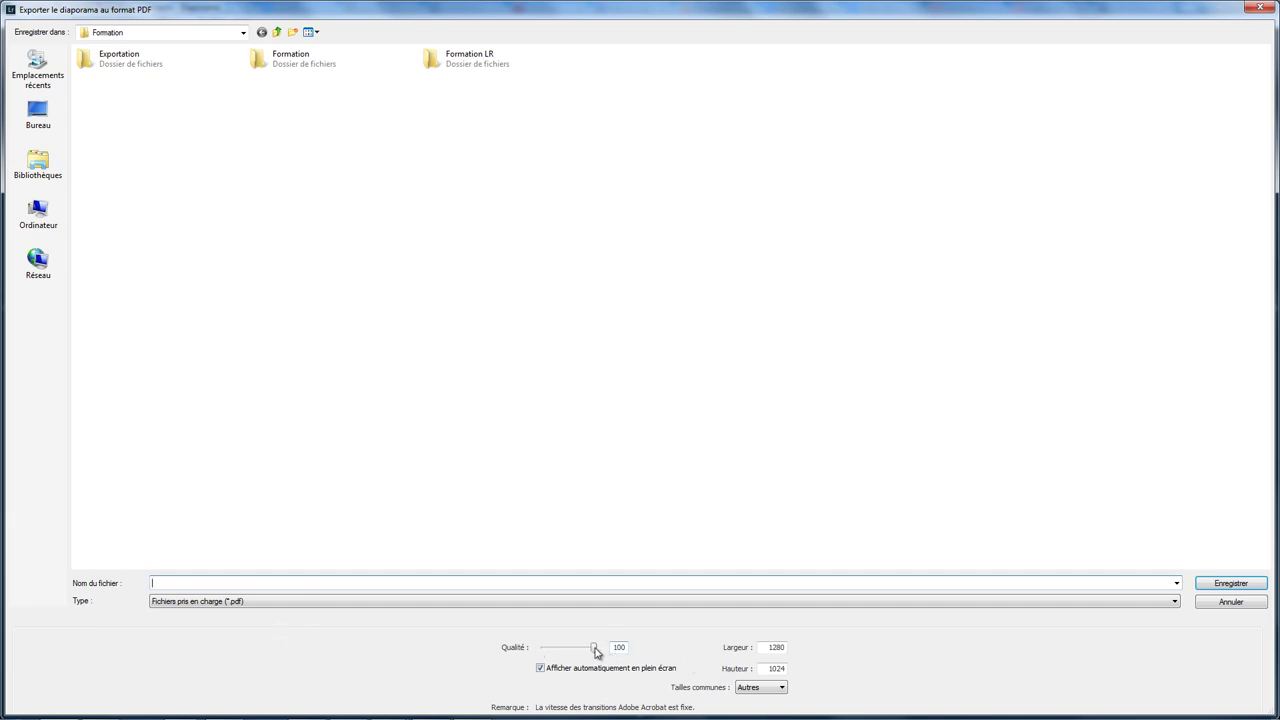
mouse_move(592, 650)
left_mouse_down()
mouse_move(542, 650)
mouse_move(594, 649)
left_mouse_up()
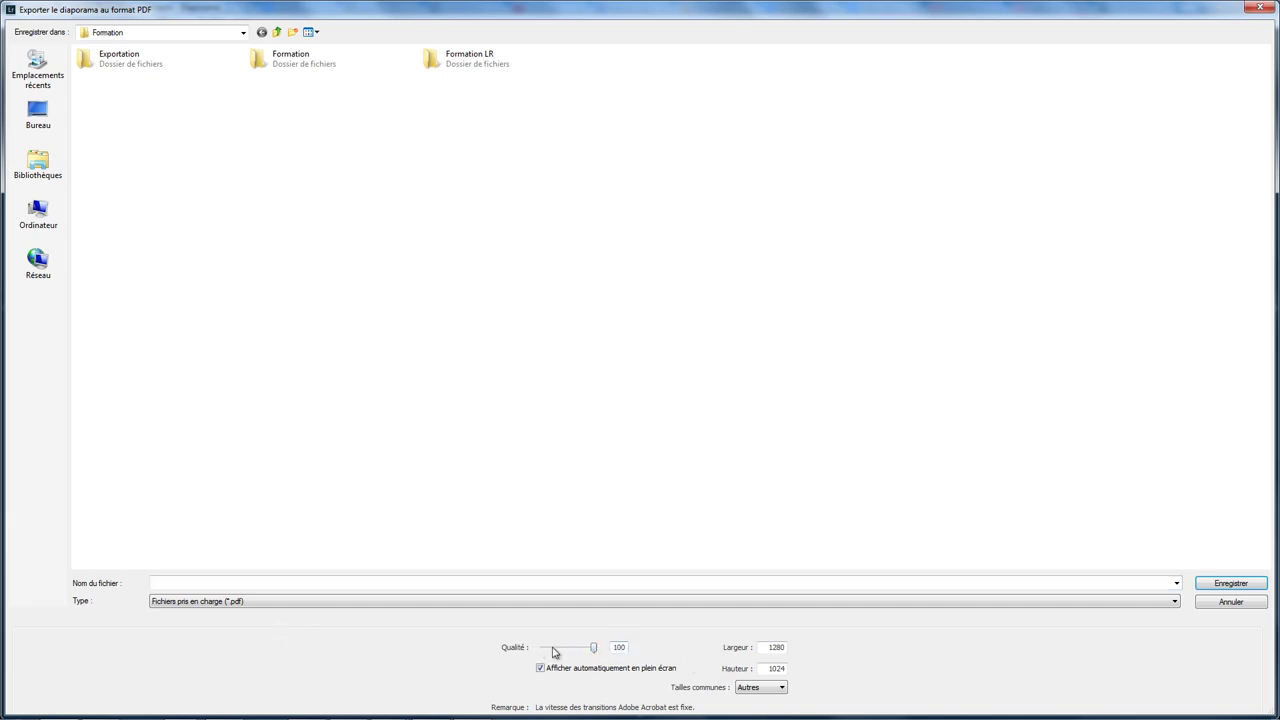
left_click(762, 690)
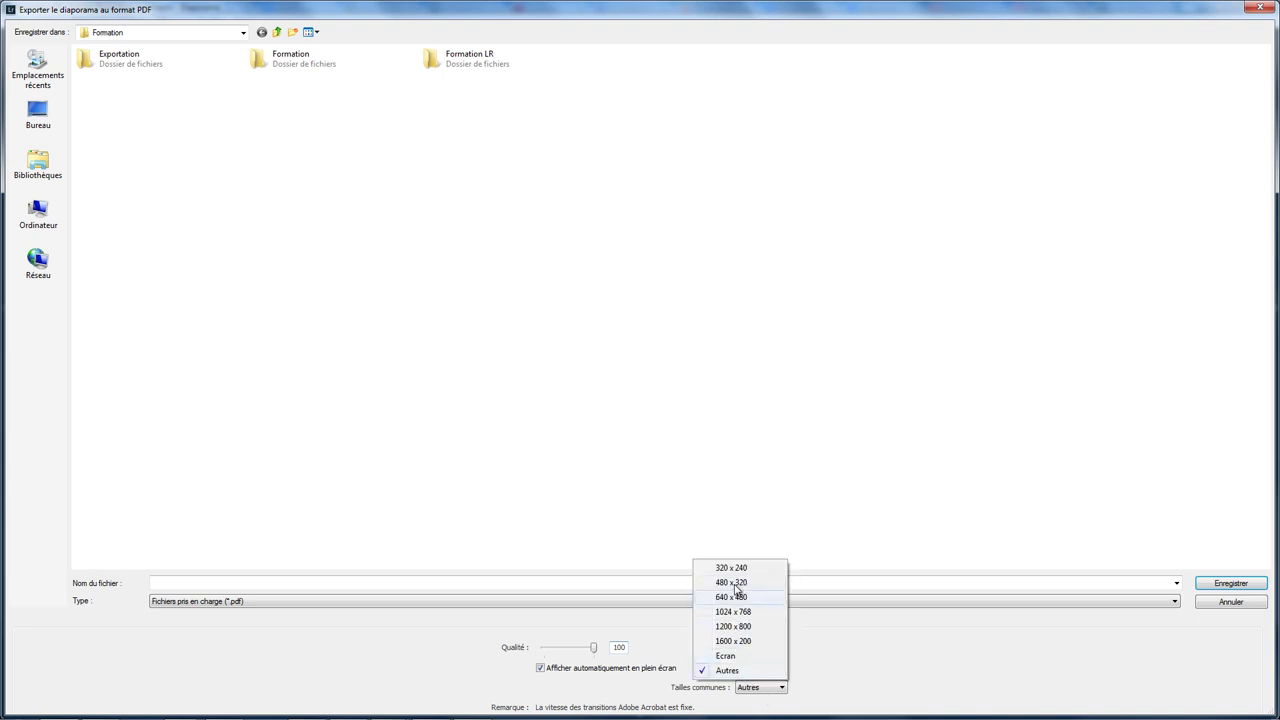
left_click(738, 642)
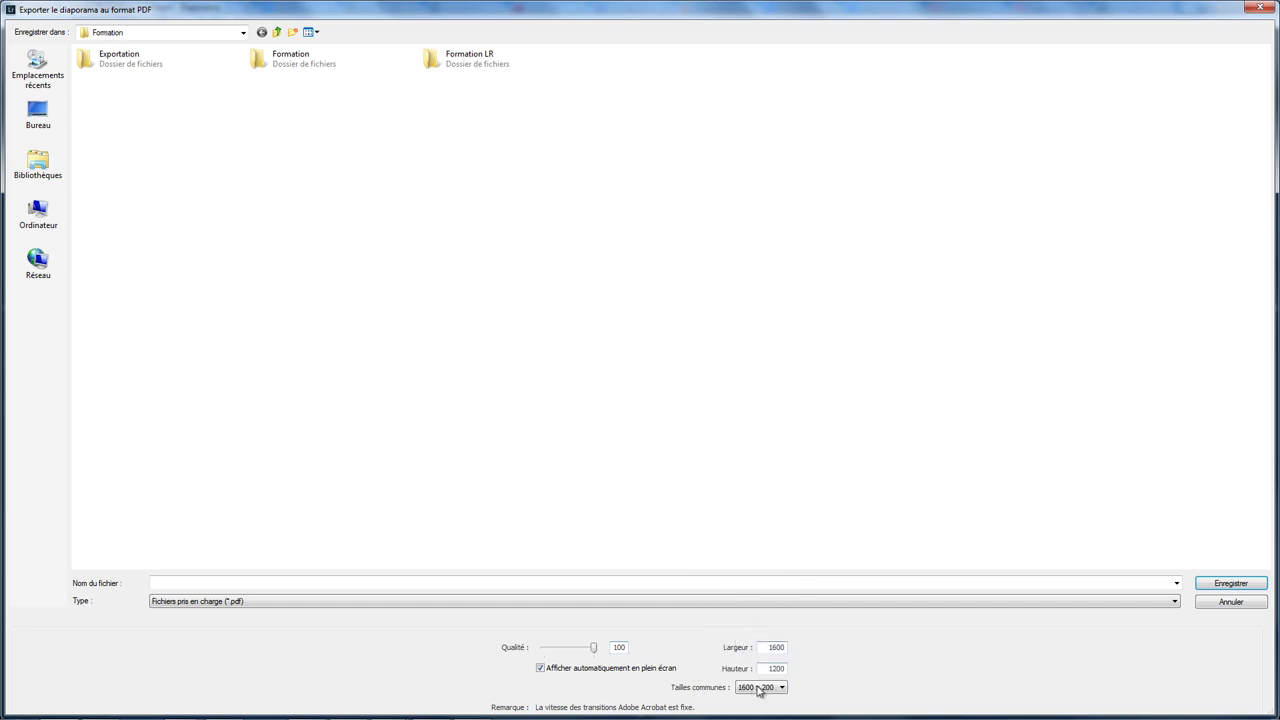
double_click(777, 647)
left_click(290, 582)
type("Le")
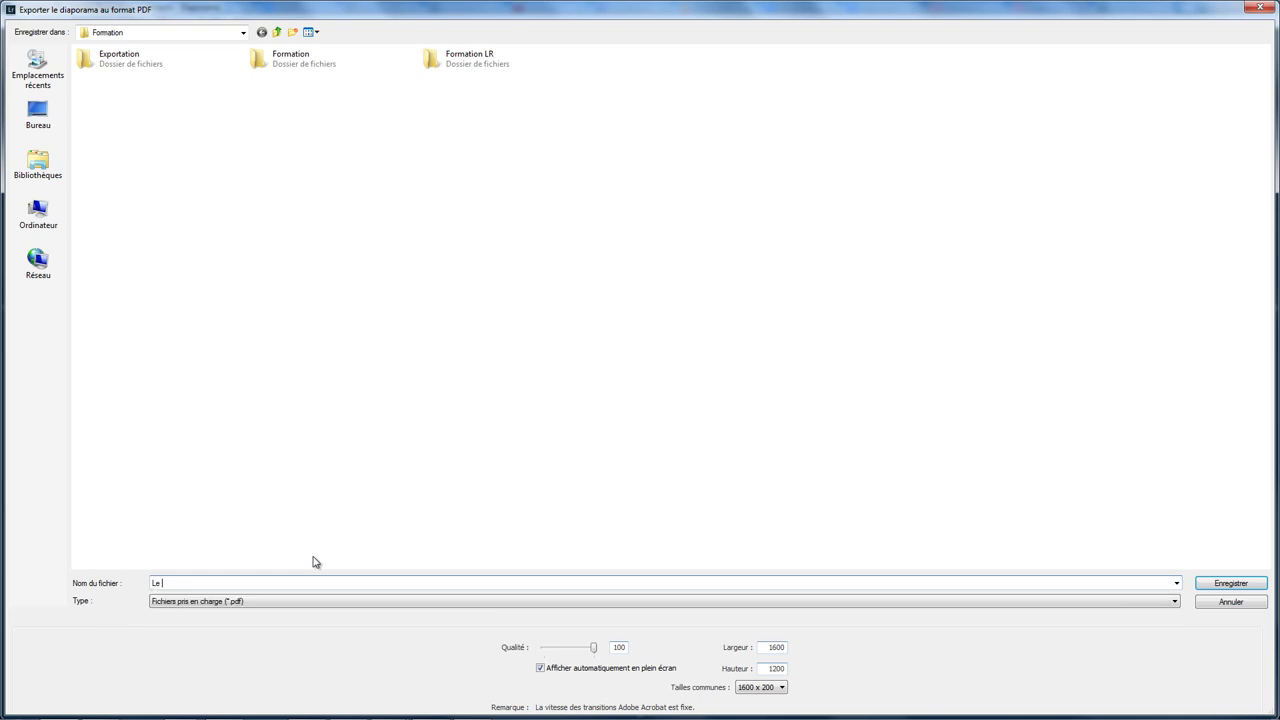
type(" PDF")
left_click(1236, 590)
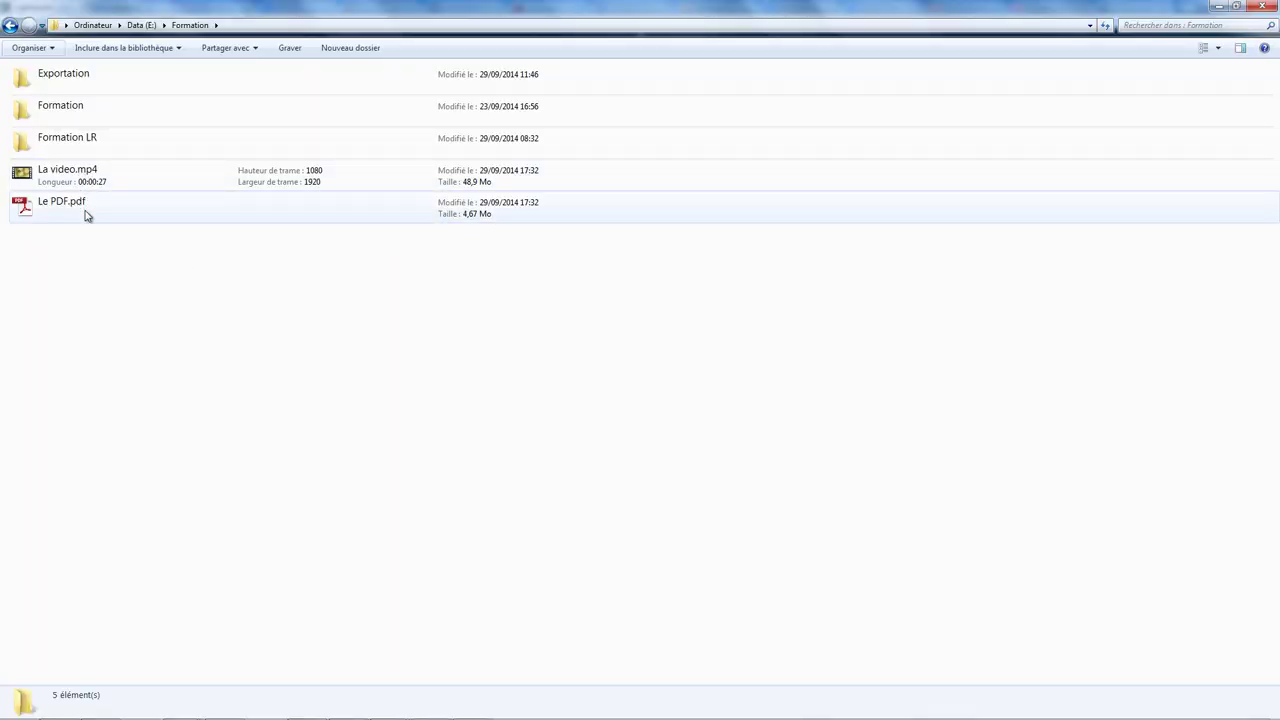
- Open 'Le PDF.pdf' from the Formation folder
double_click(72, 215)
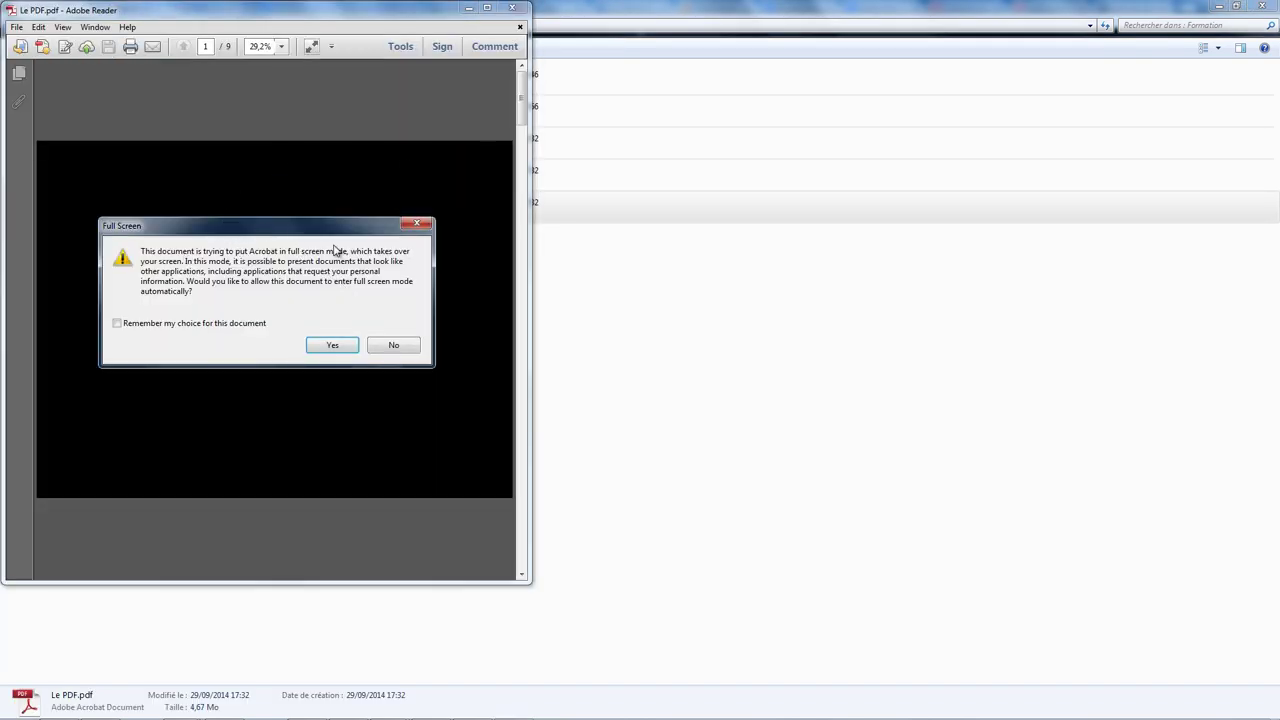
- Allow full-screen viewing, page through the PDF to 'C'est la fin', then exit and close Reader
left_click(255, 324)
left_click(329, 346)
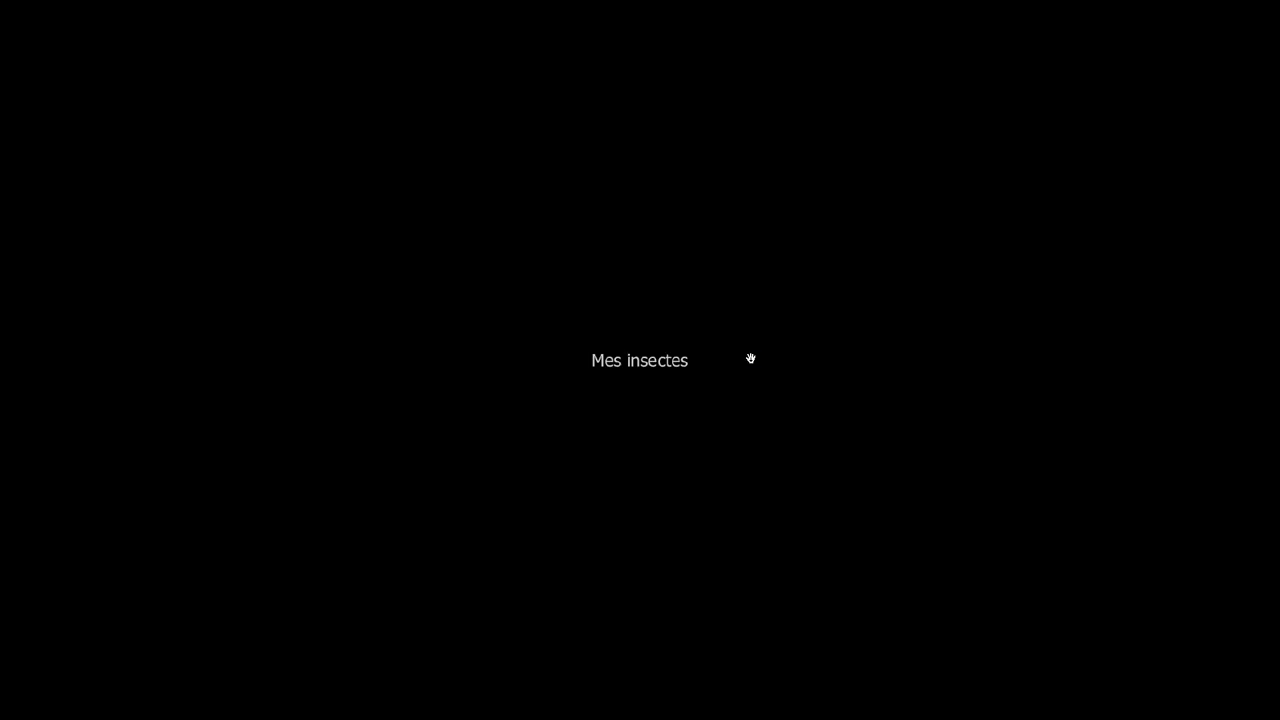
left_click(750, 358)
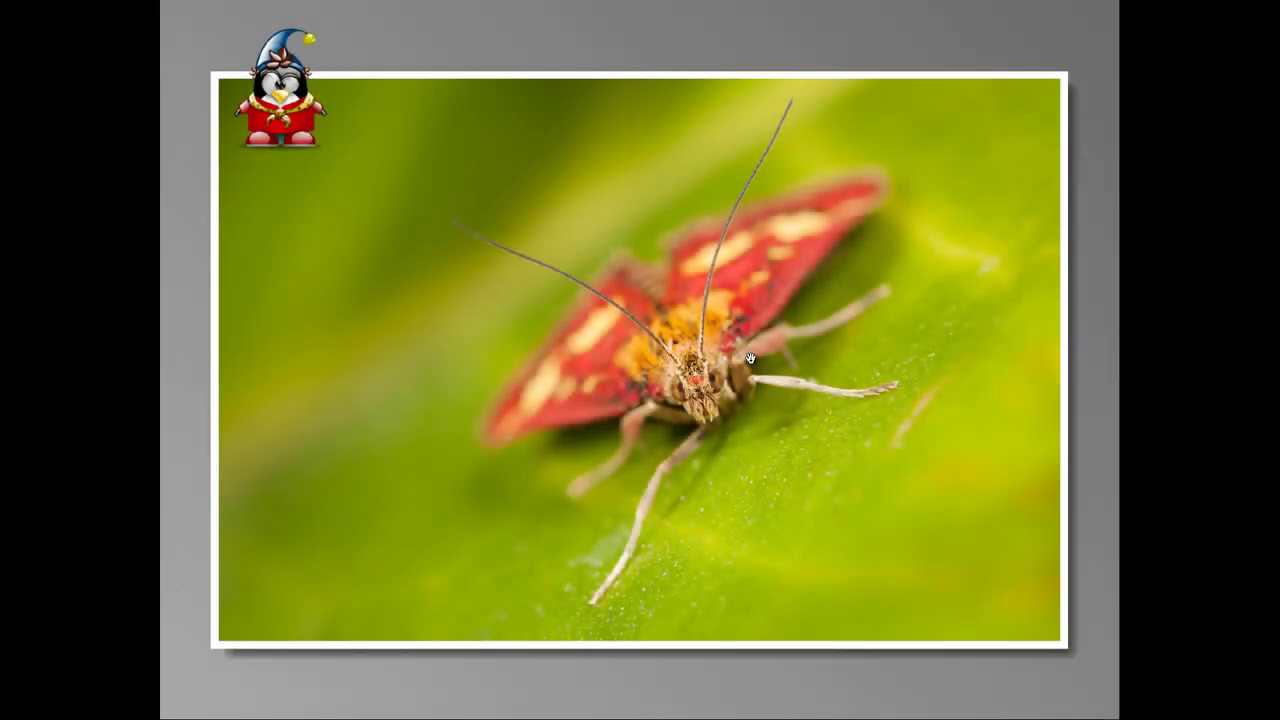
left_click(750, 358)
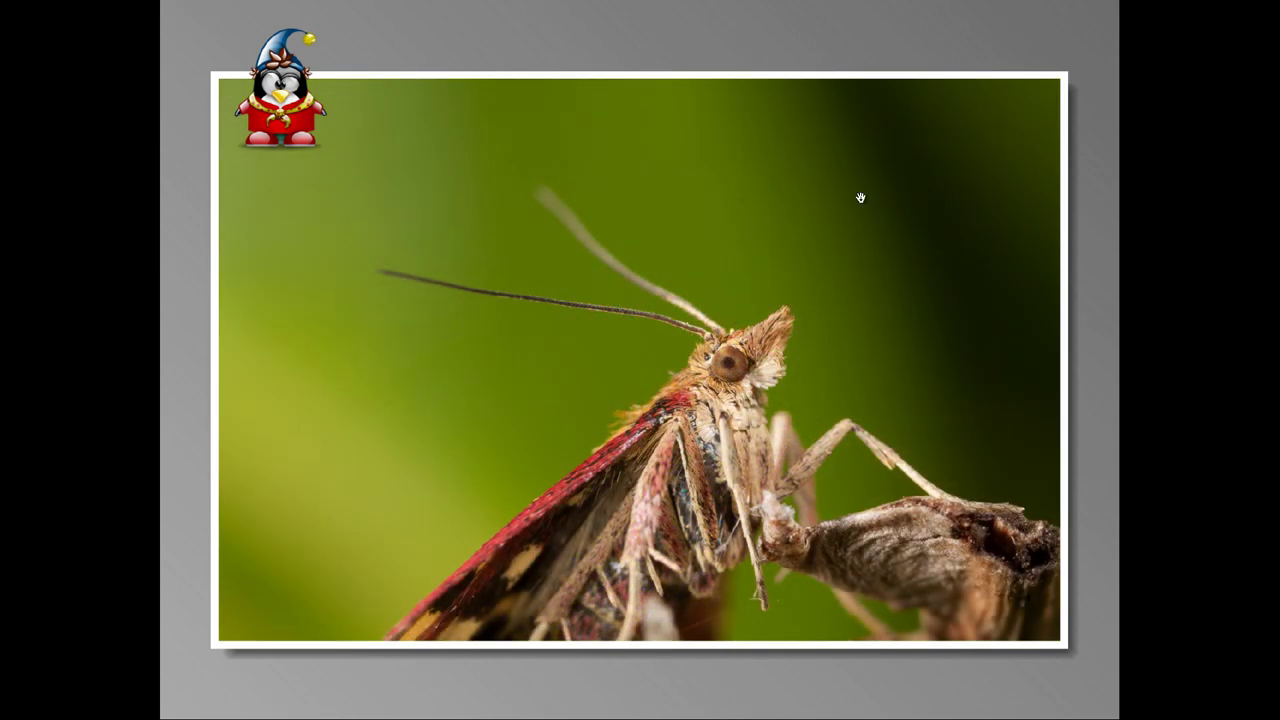
left_click(410, 35)
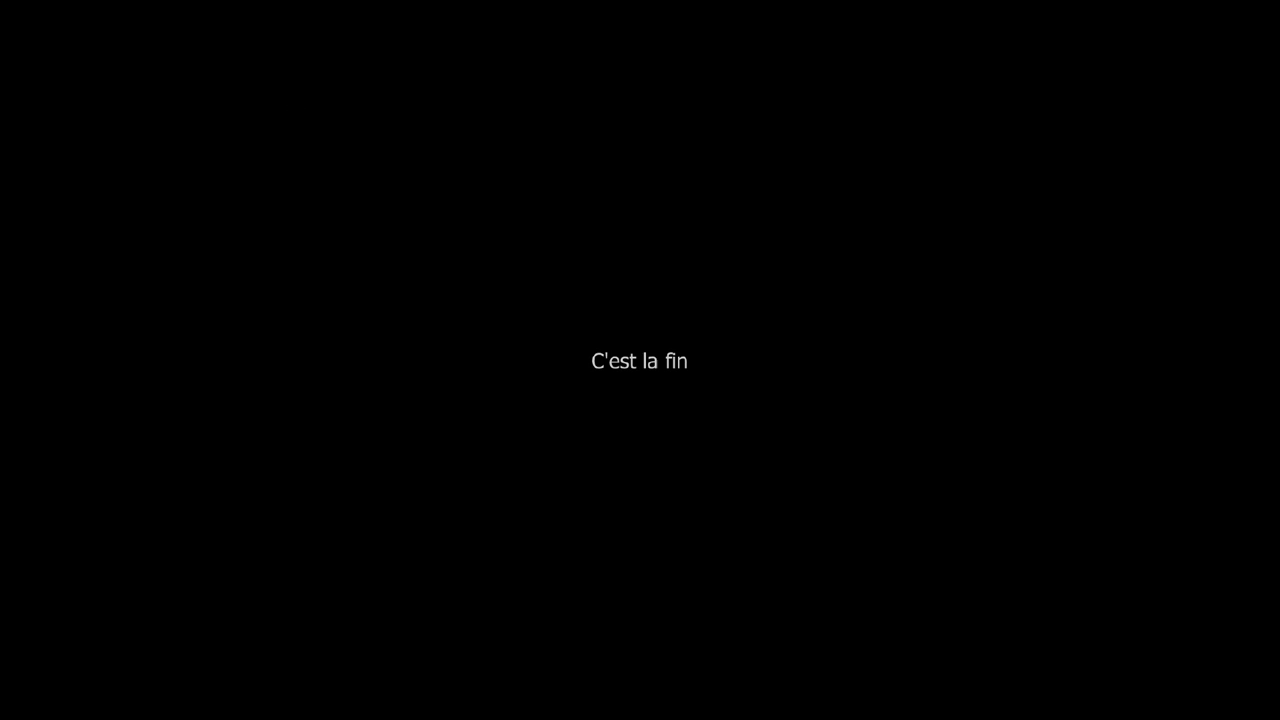
key("Escape")
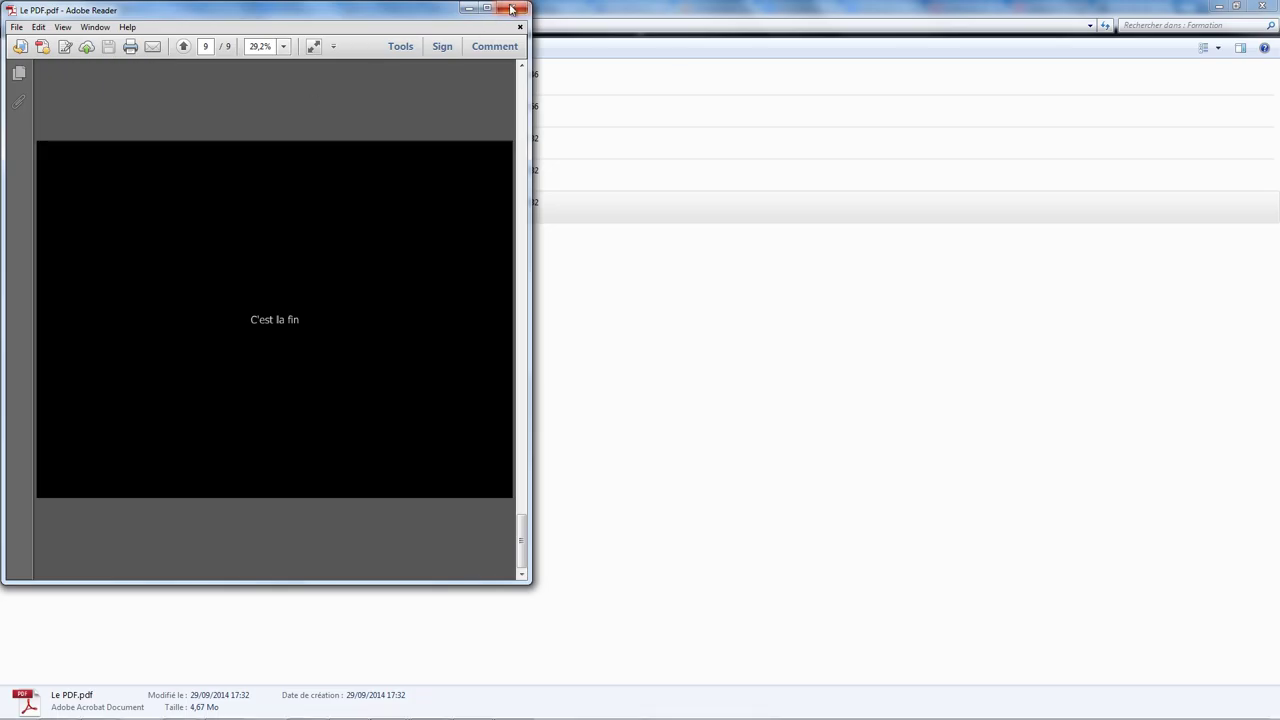
left_click(512, 8)
- Play 'La video.mp4' from the Formation folder
left_click(82, 174)
double_click(82, 174)
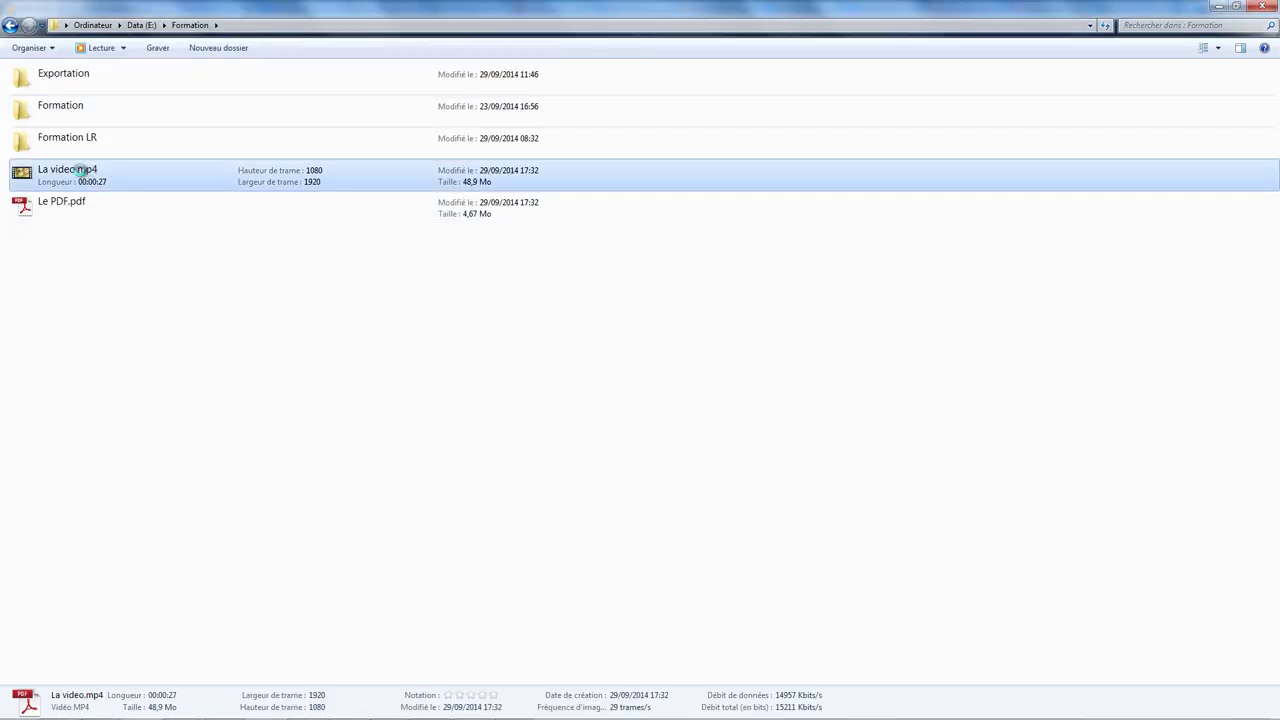